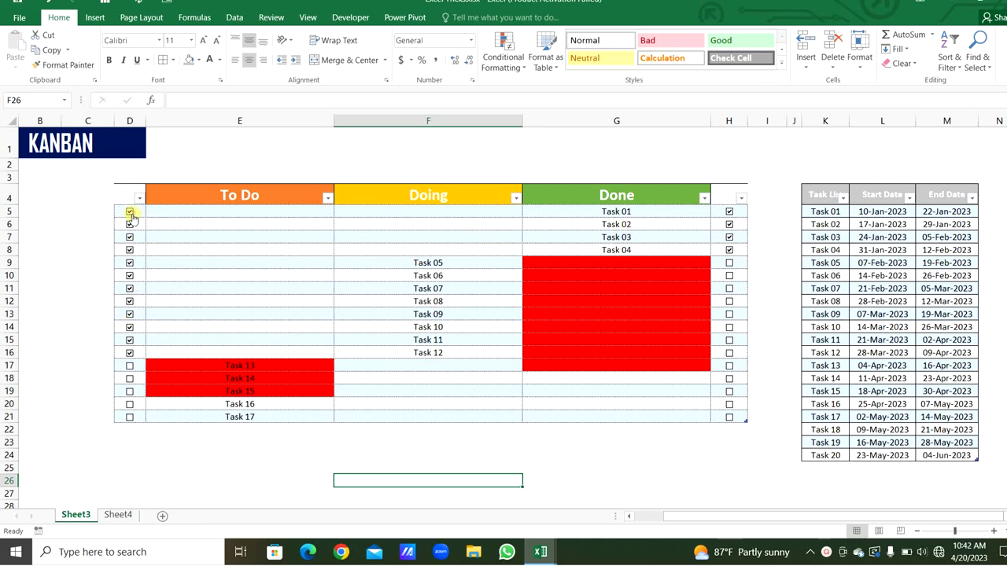
Clear the start checkboxes of Task 01, Task 02 and Task 03 on the Kanban board
click(130, 212)
click(130, 224)
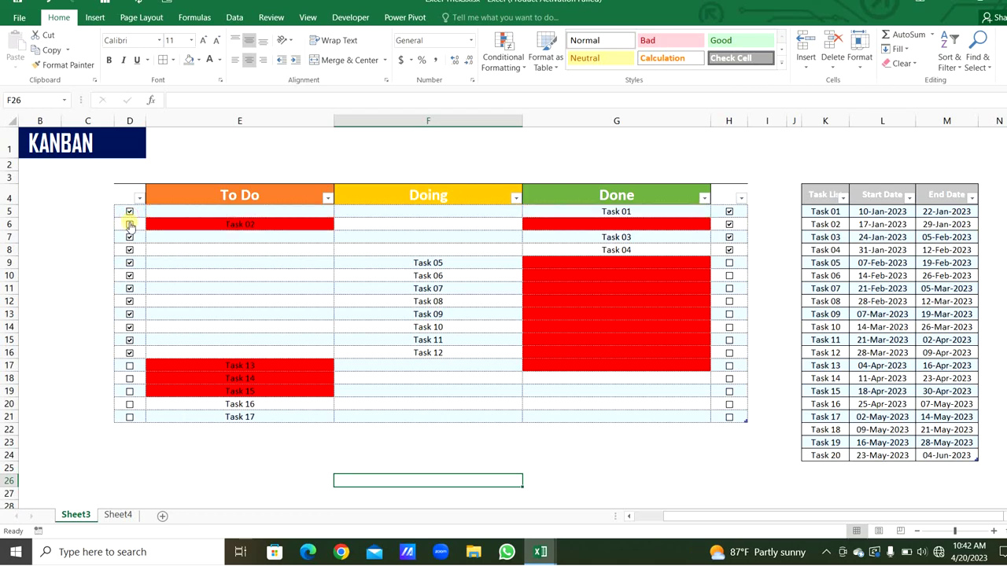
click(130, 237)
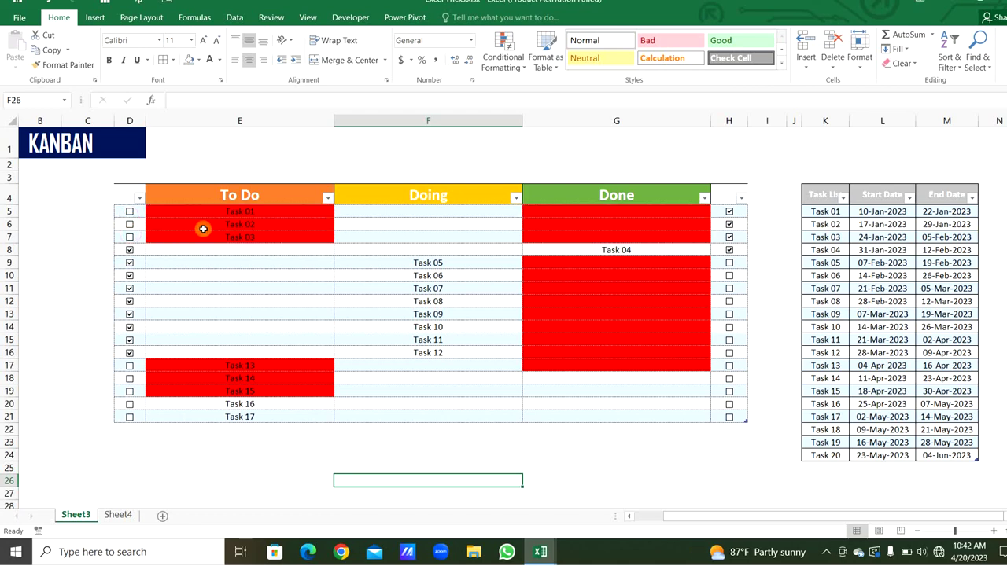
Tick the start checkbox of Task 01 again and switch its completion checkbox off and back on
click(129, 212)
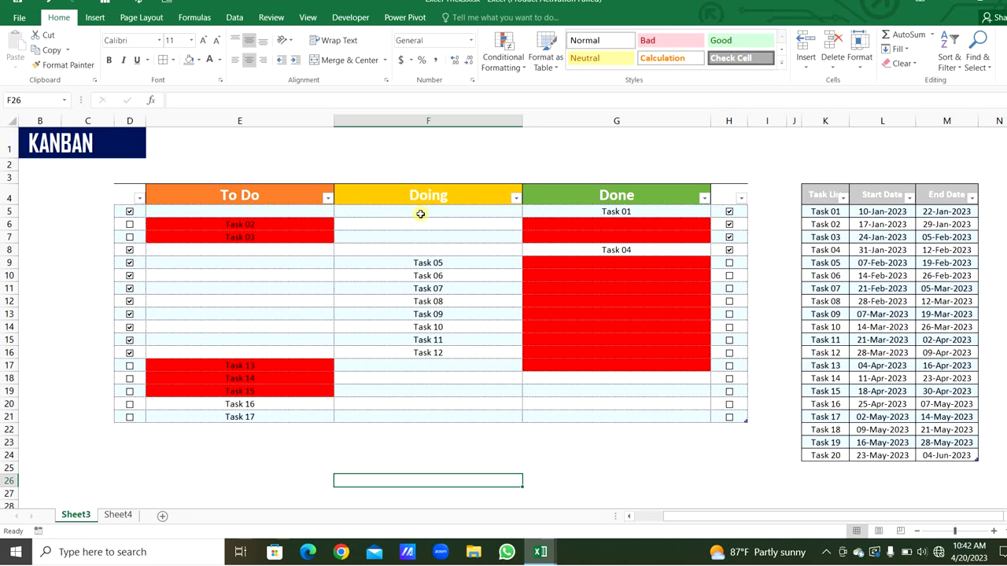
click(729, 213)
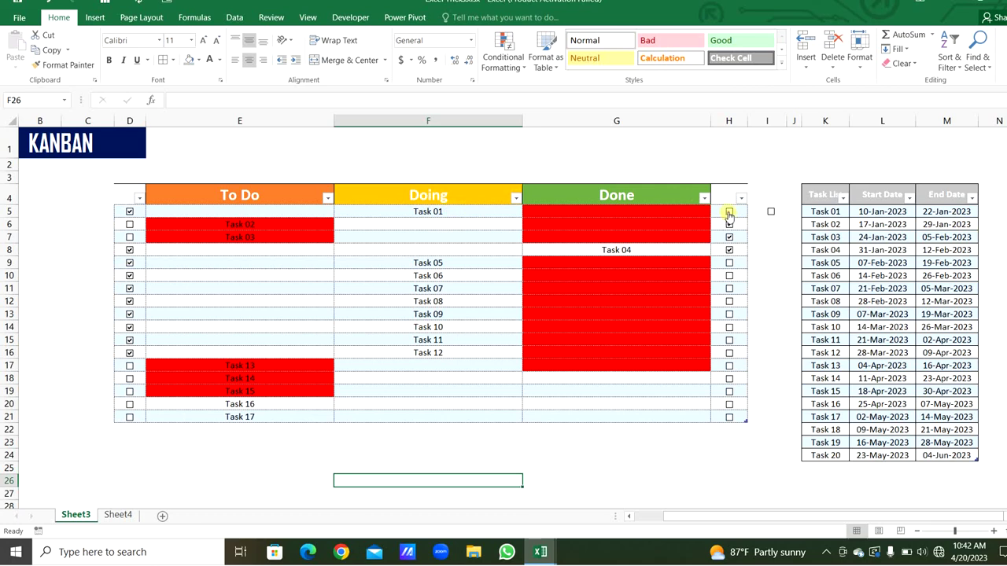
click(729, 213)
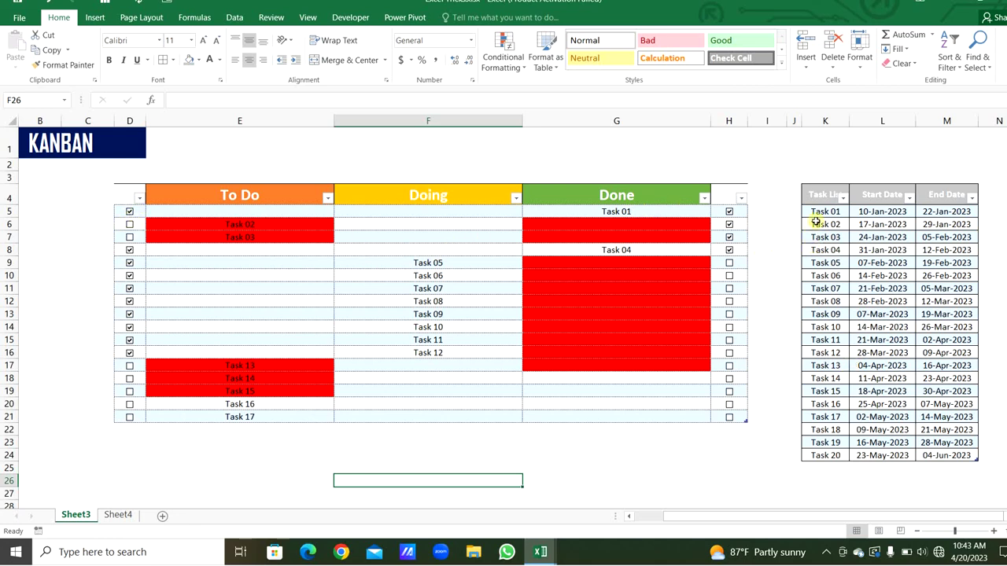
Examine the task list with its start and end dates and the formulas in the To Do and Done columns
drag(818, 189, 944, 457)
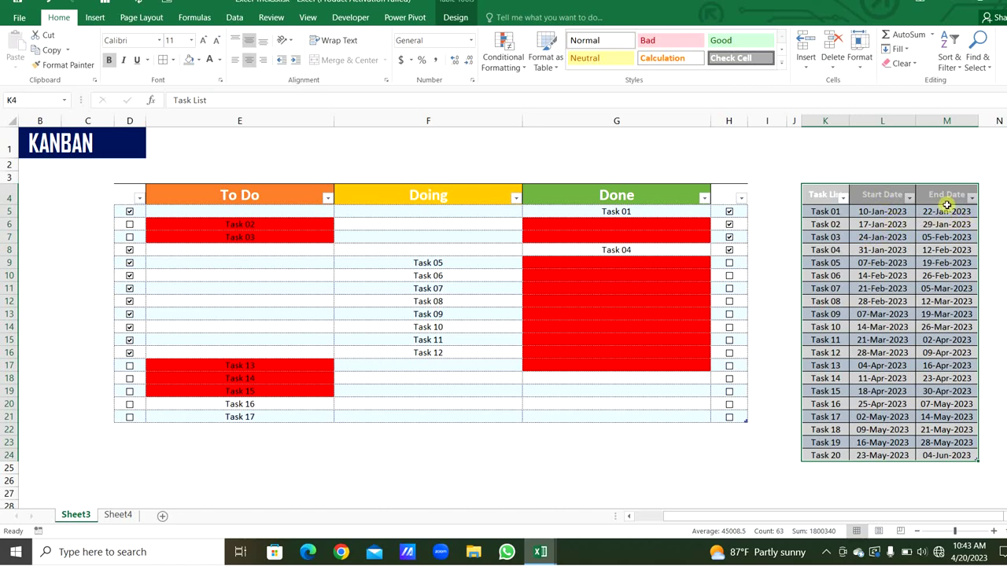
click(900, 213)
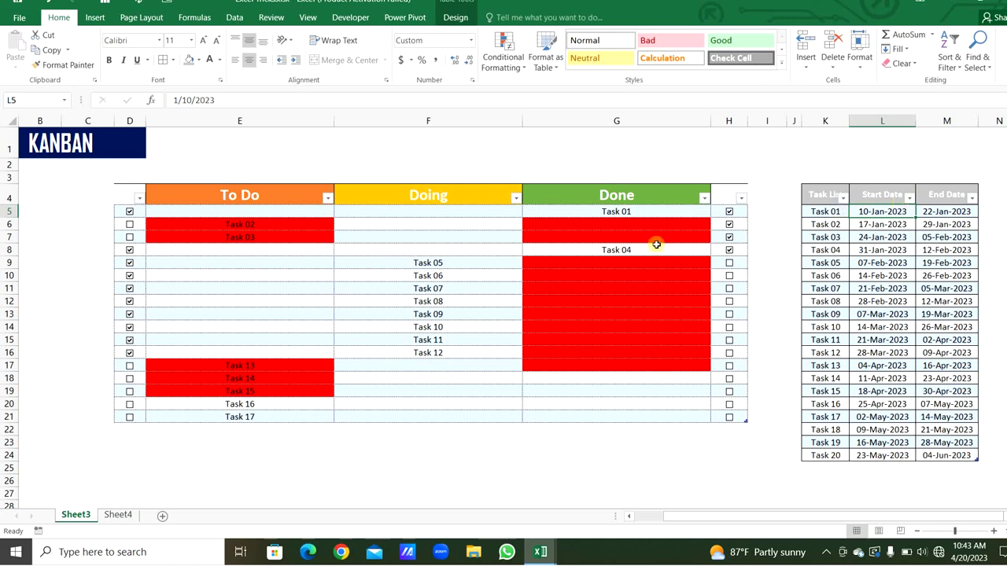
click(258, 121)
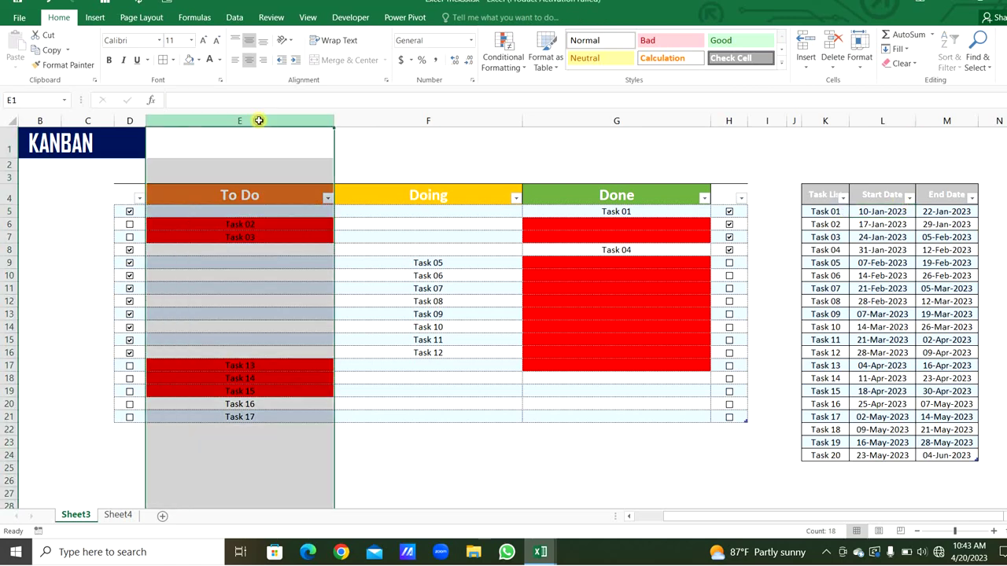
click(268, 237)
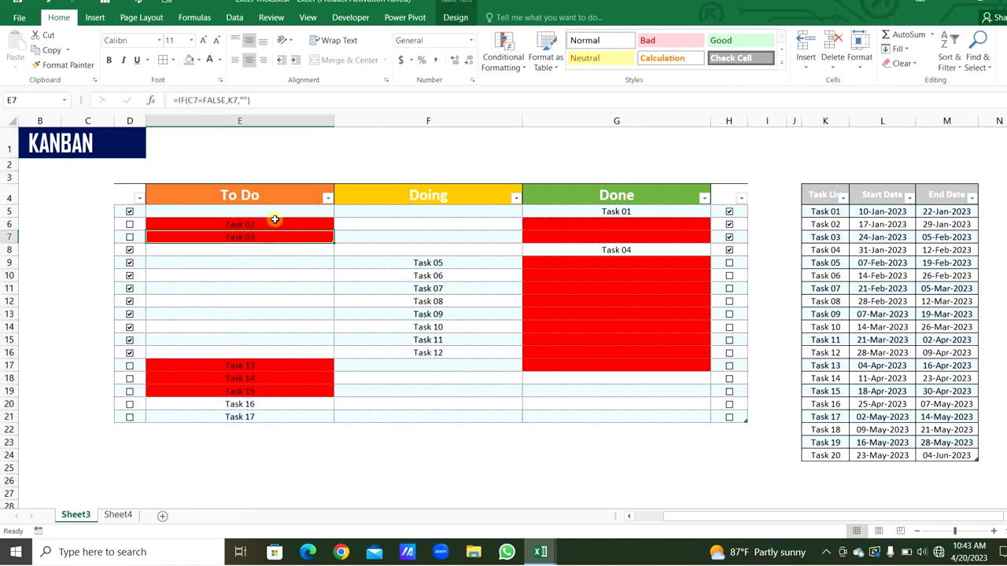
click(284, 222)
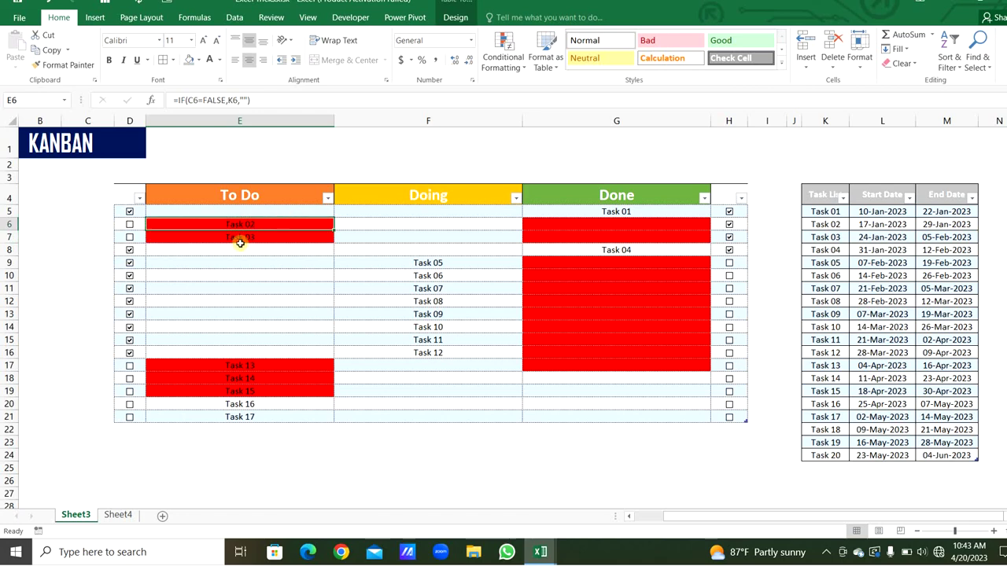
click(294, 258)
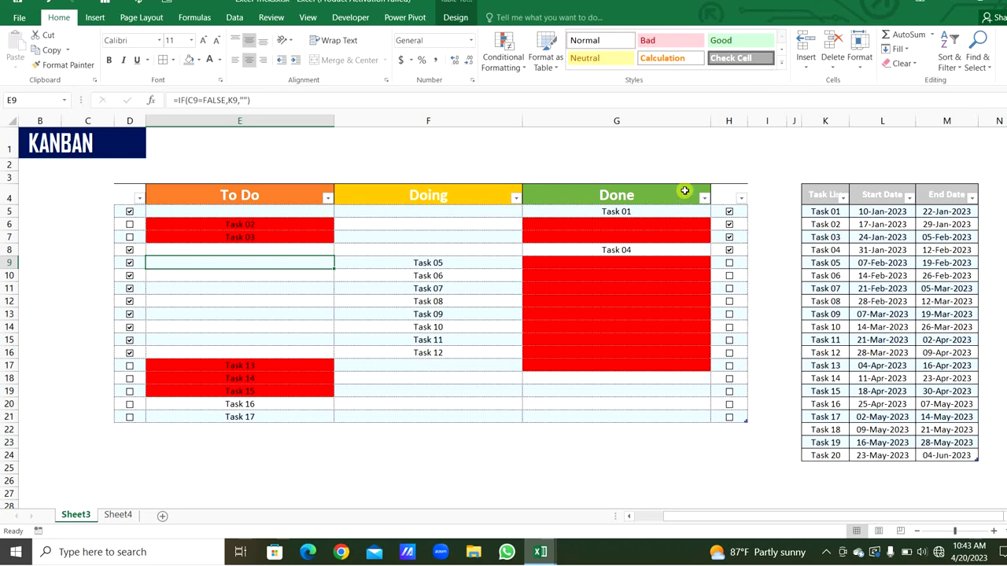
click(630, 120)
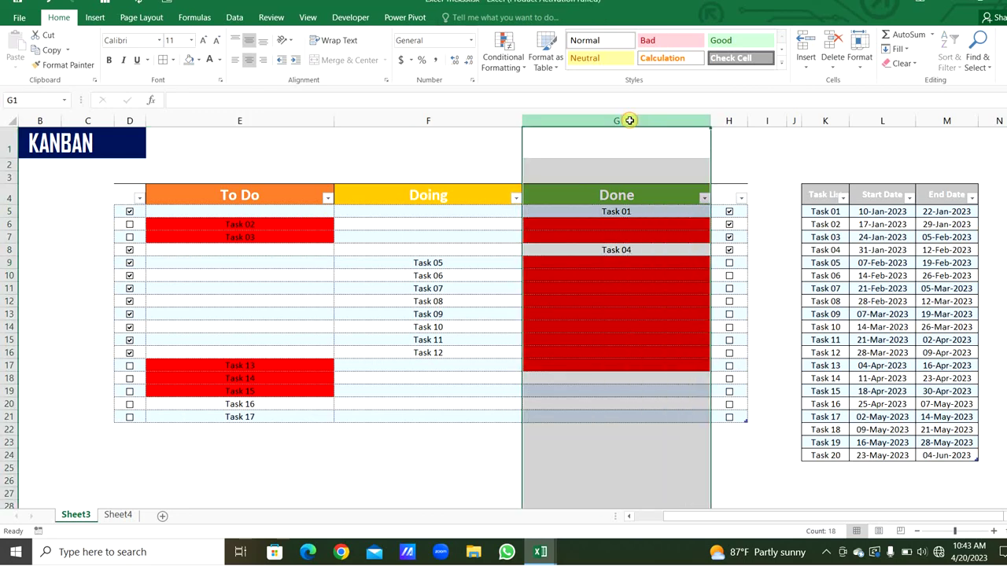
click(649, 224)
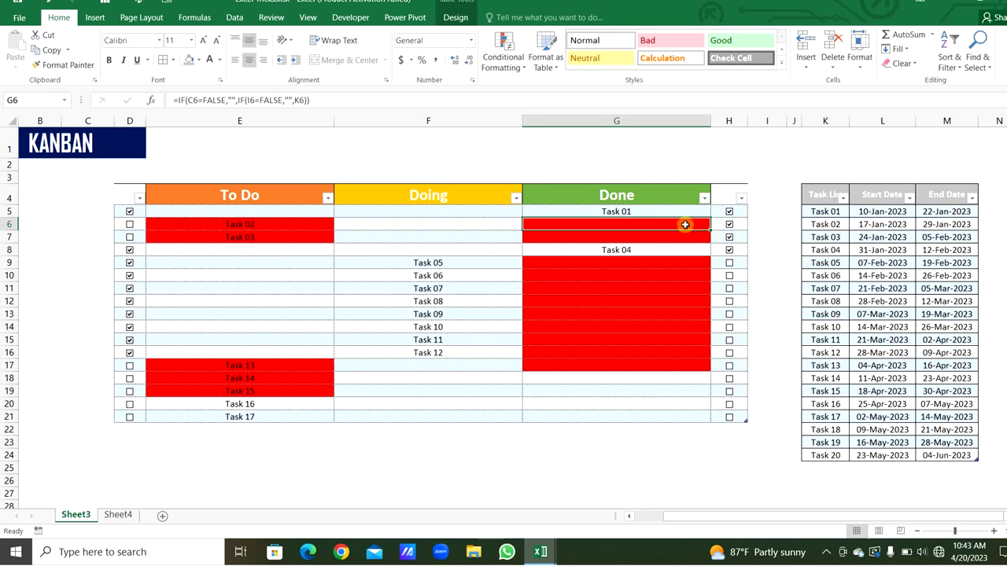
click(688, 249)
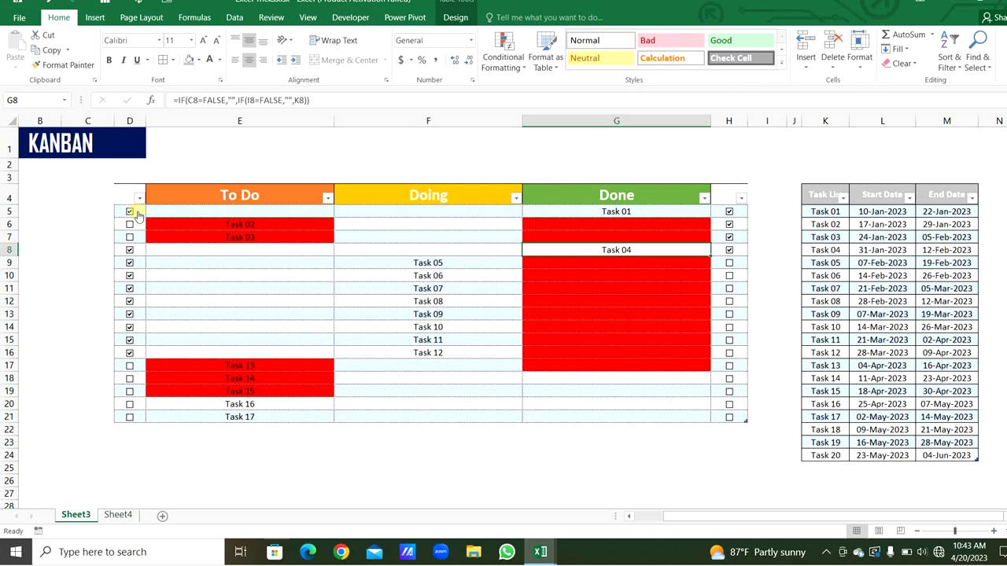
click(209, 213)
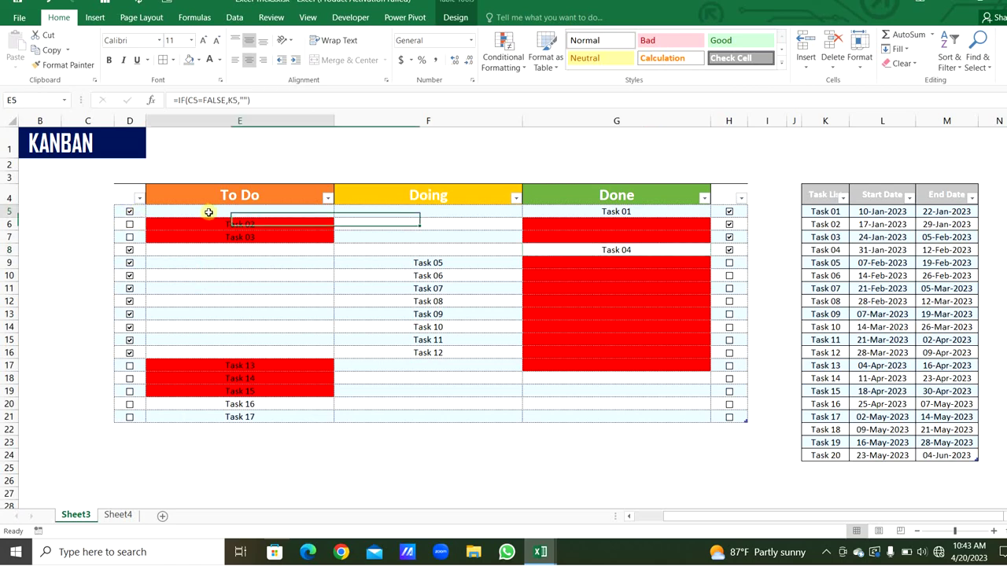
Clear the start checkboxes of Task 01 and of Task 04 through Task 12
click(130, 212)
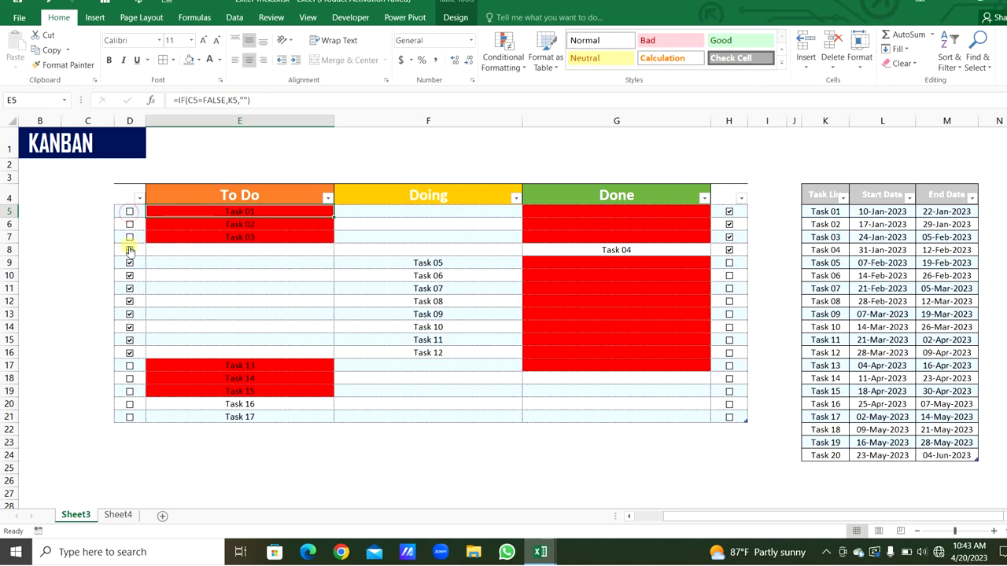
click(129, 249)
click(130, 263)
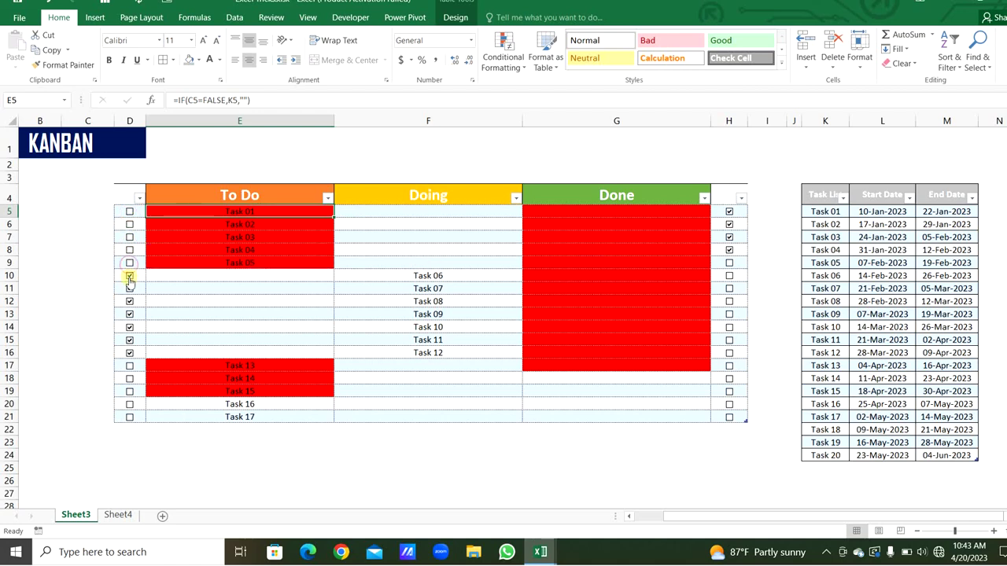
click(130, 275)
click(130, 288)
click(130, 301)
click(130, 314)
click(130, 326)
click(130, 340)
click(130, 352)
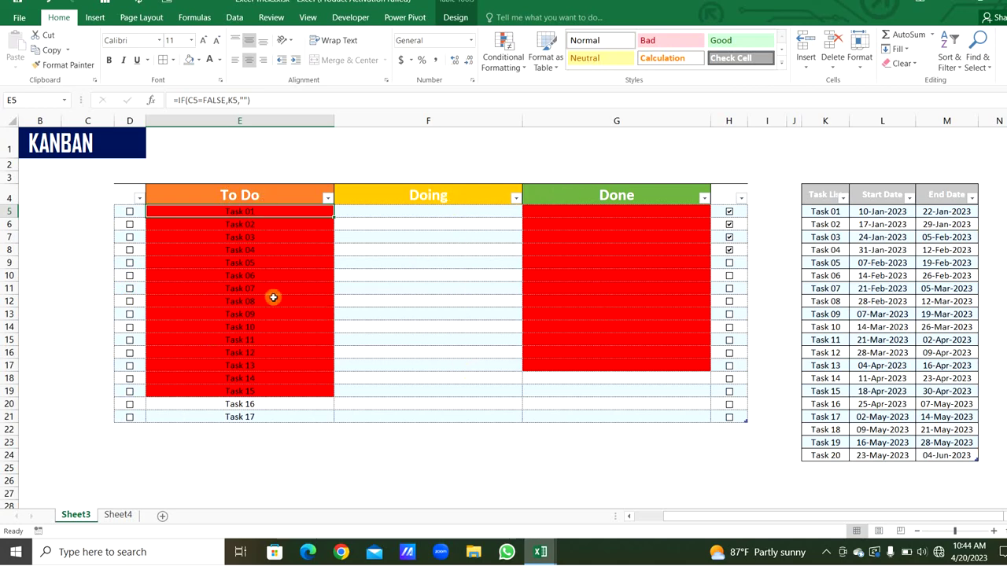
Tick the start checkbox of Task 01, then switch its completion checkbox off and on to move it between Doing and Done
click(130, 212)
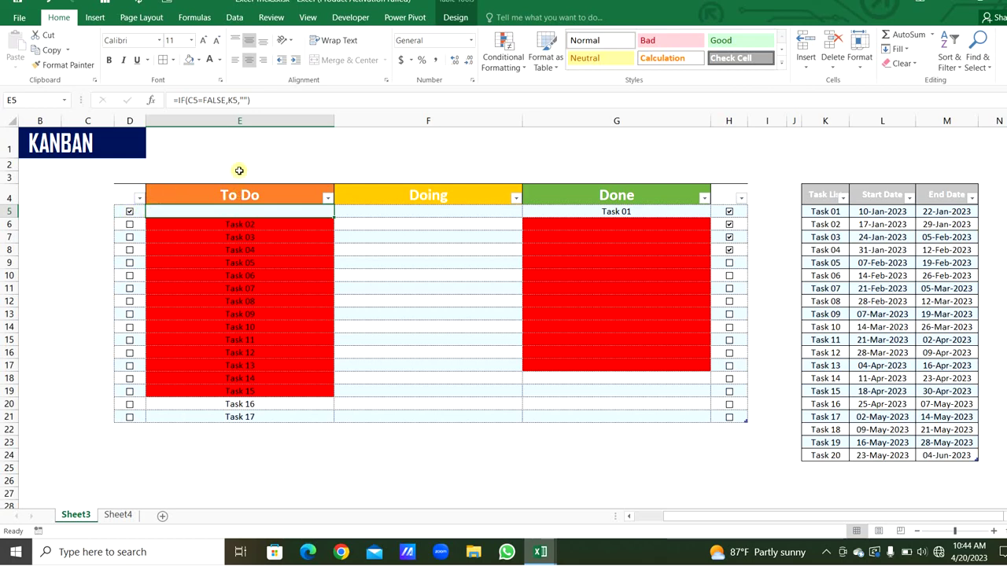
click(729, 211)
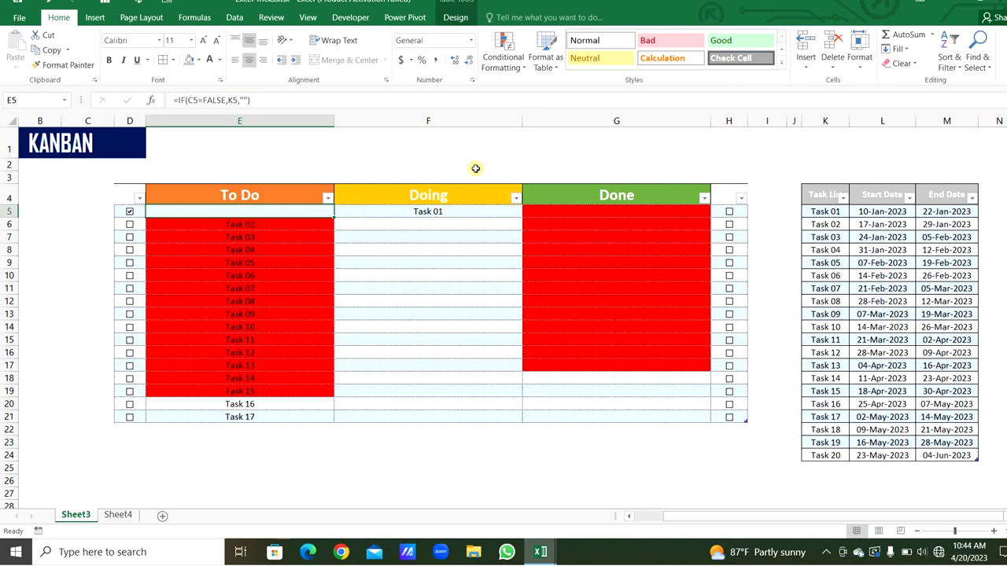
click(729, 212)
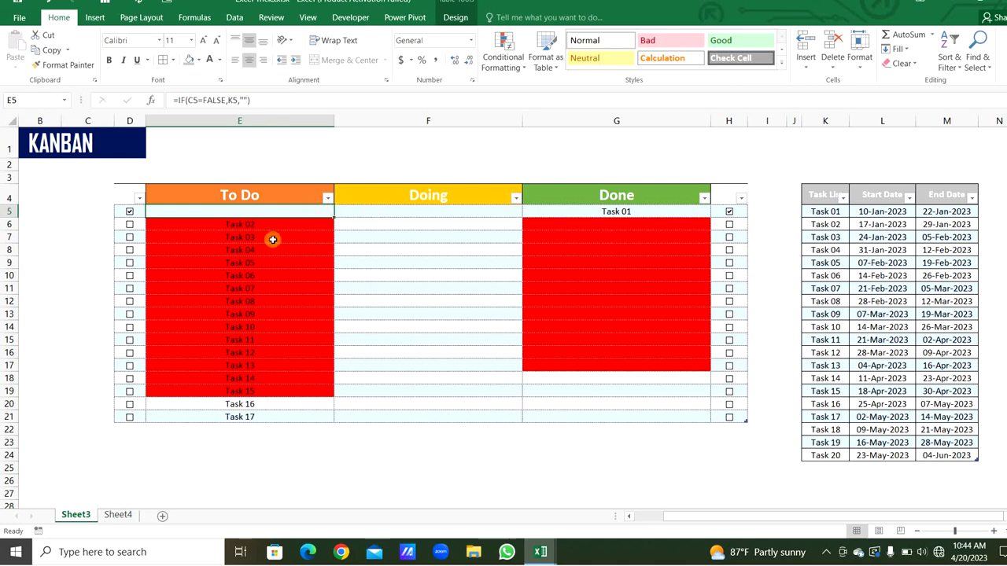
Examine the Start Date and End Date columns and the highlighted cells and formula of the Done column
click(882, 120)
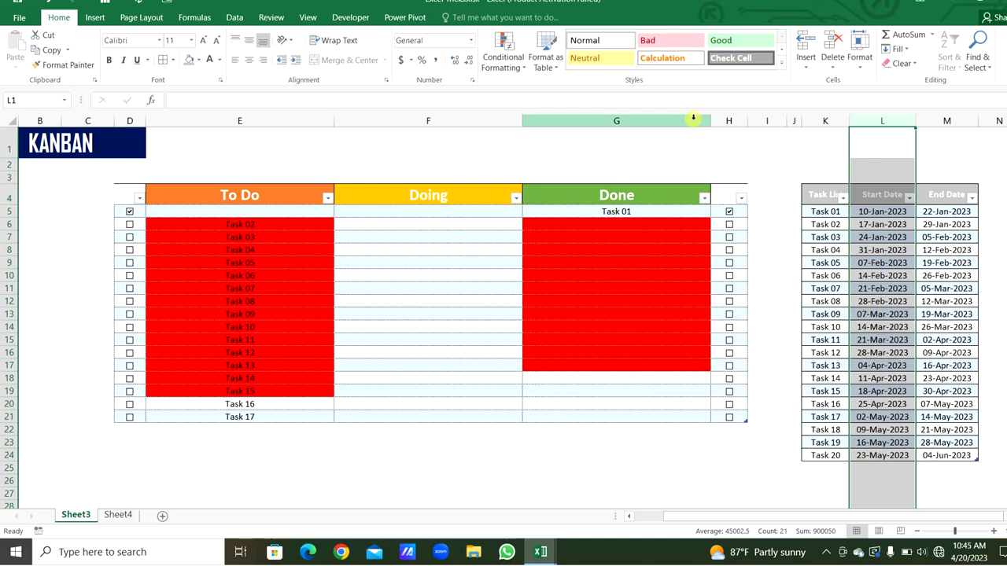
click(948, 120)
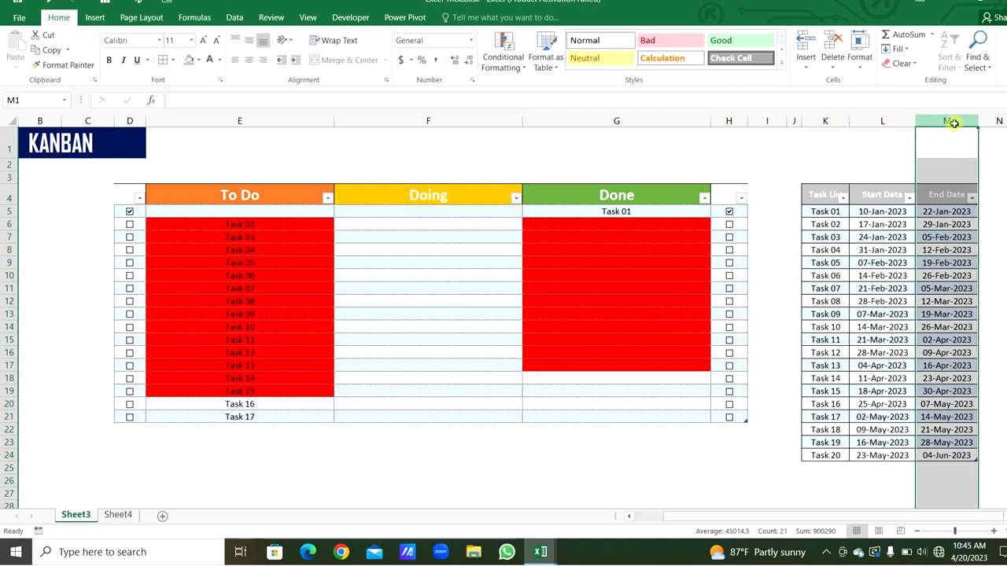
click(602, 121)
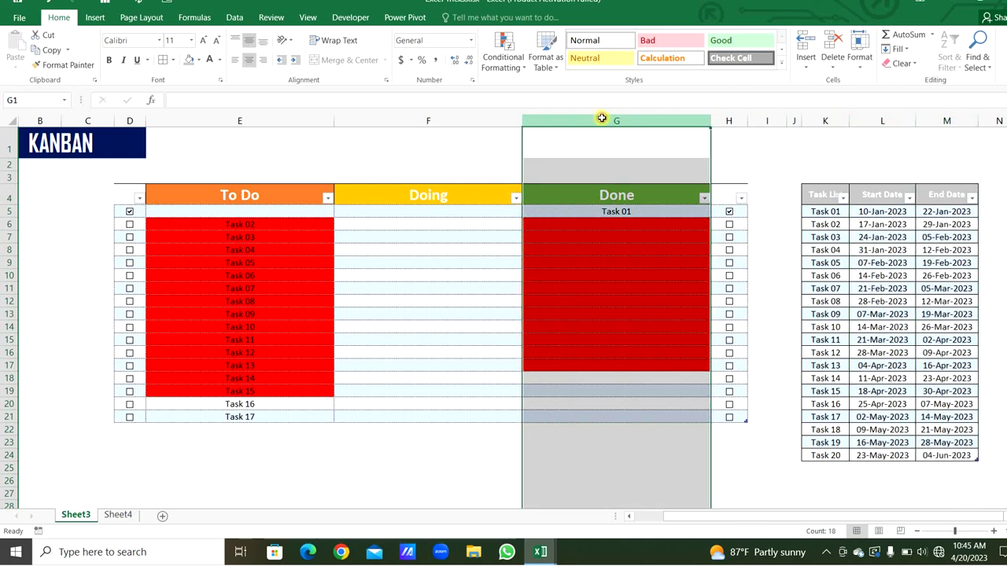
click(611, 328)
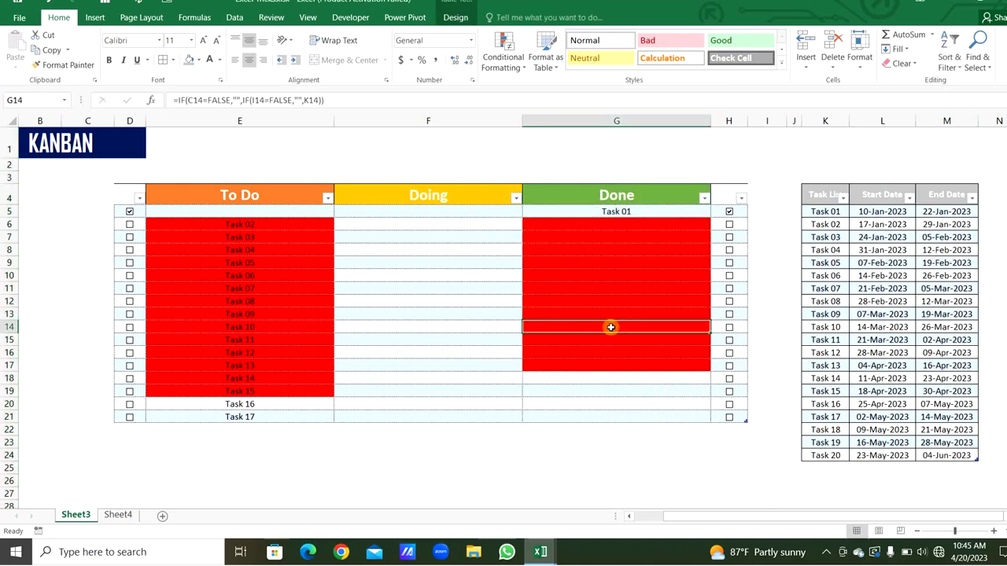
click(622, 431)
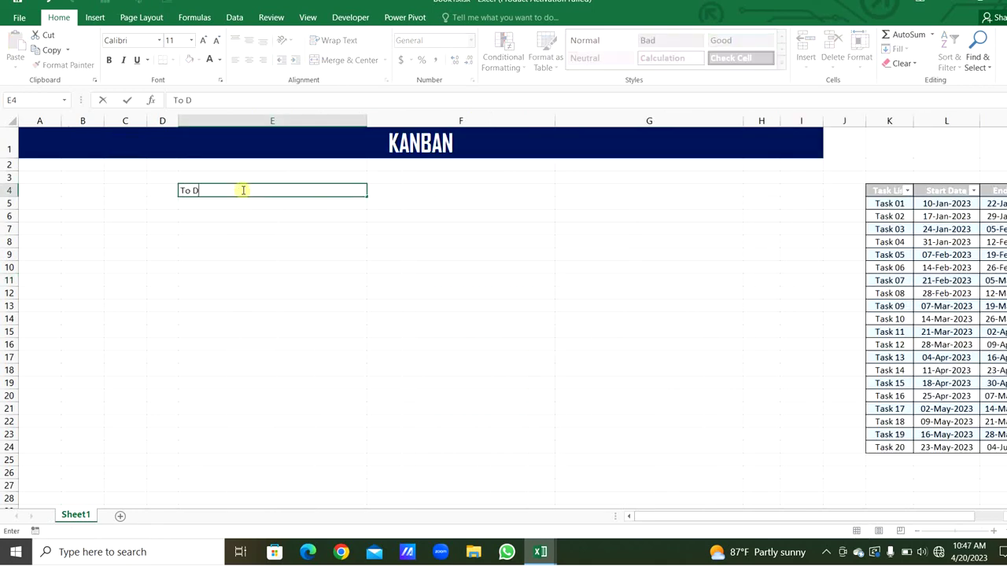
Enter the headers To Do, Doing and Done in cells E4 to G4
key(Tab)
text(Do)
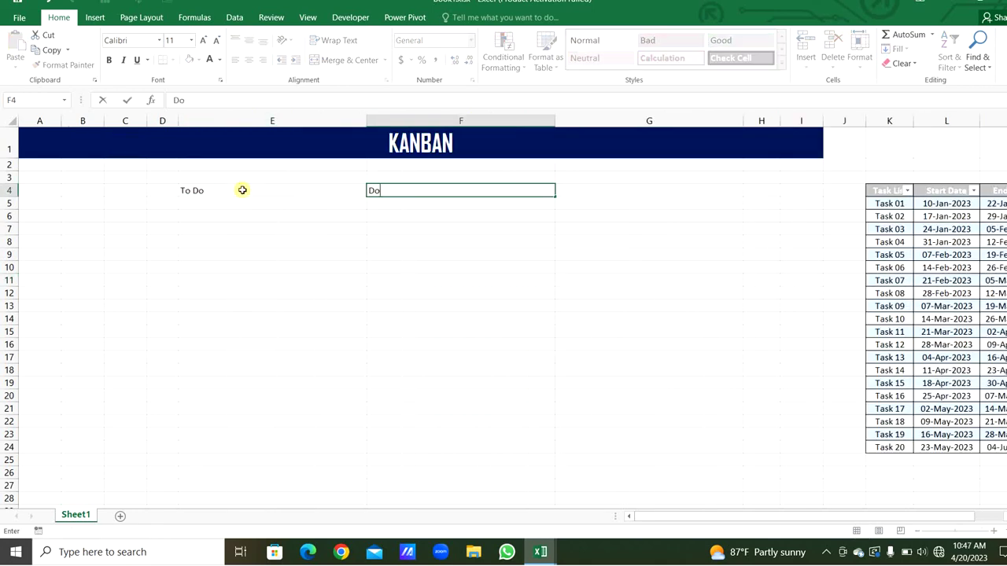
key(Tab)
text(Do)
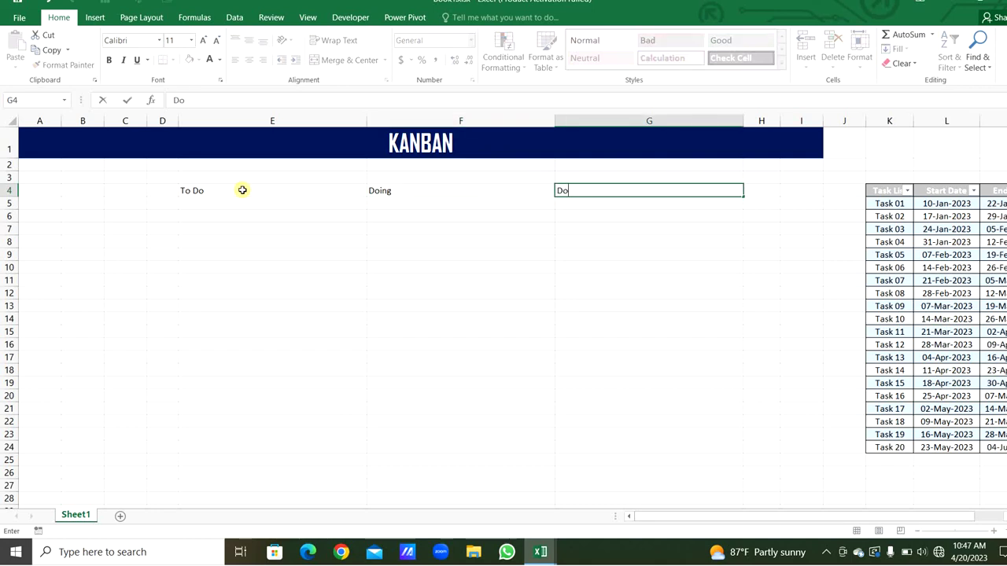
Centre the headers in E4:G4, make them bold and enlarge their font size to 16
drag(242, 190, 575, 189)
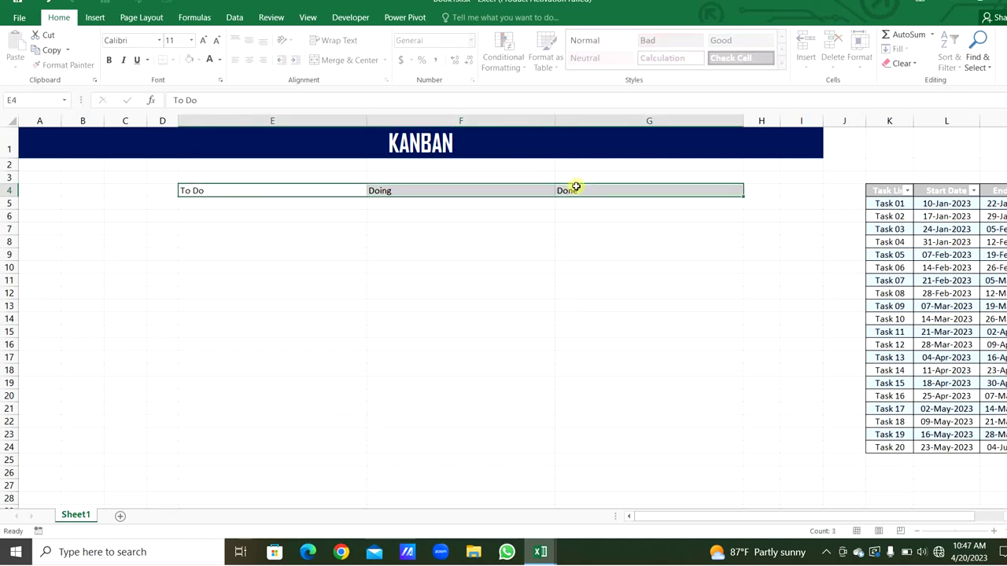
click(249, 59)
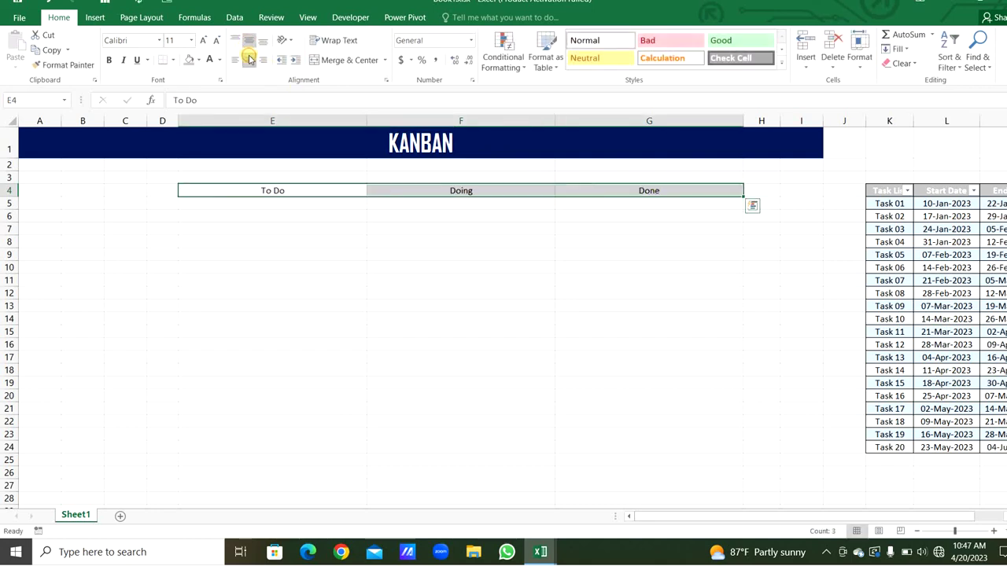
key(ctrl+b)
click(203, 41)
click(203, 40)
click(203, 40)
Fill the To Do header cell with orange, the Doing header with gold and the Done header with green
click(198, 60)
click(243, 91)
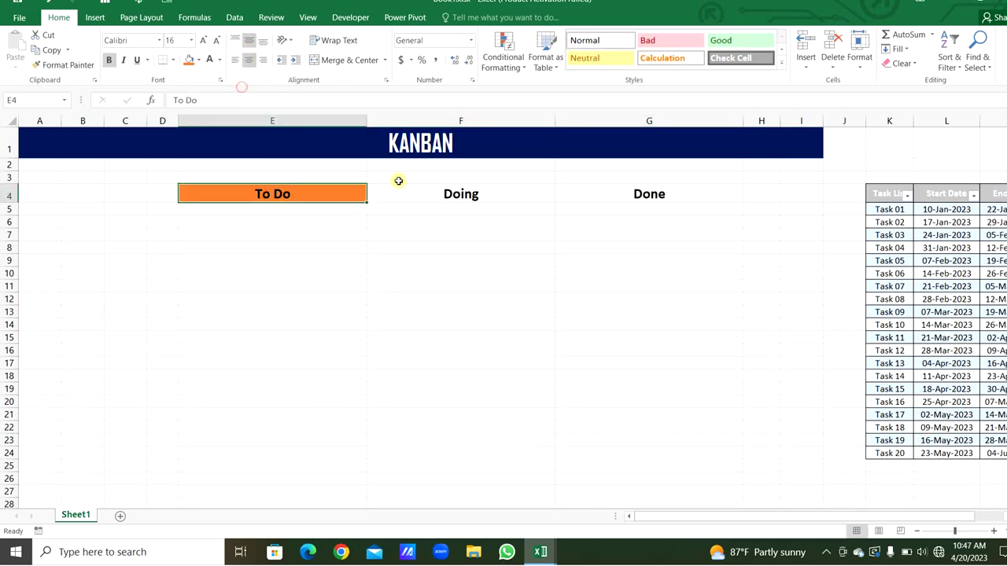
click(405, 187)
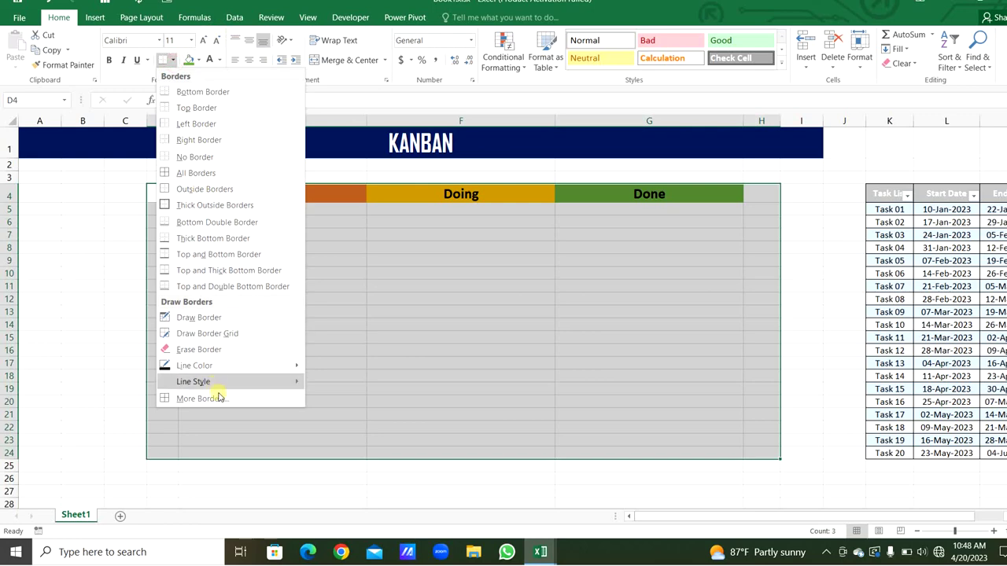
Apply fine dotted borders to all inside and outside edges of the cells D4:H24
click(201, 399)
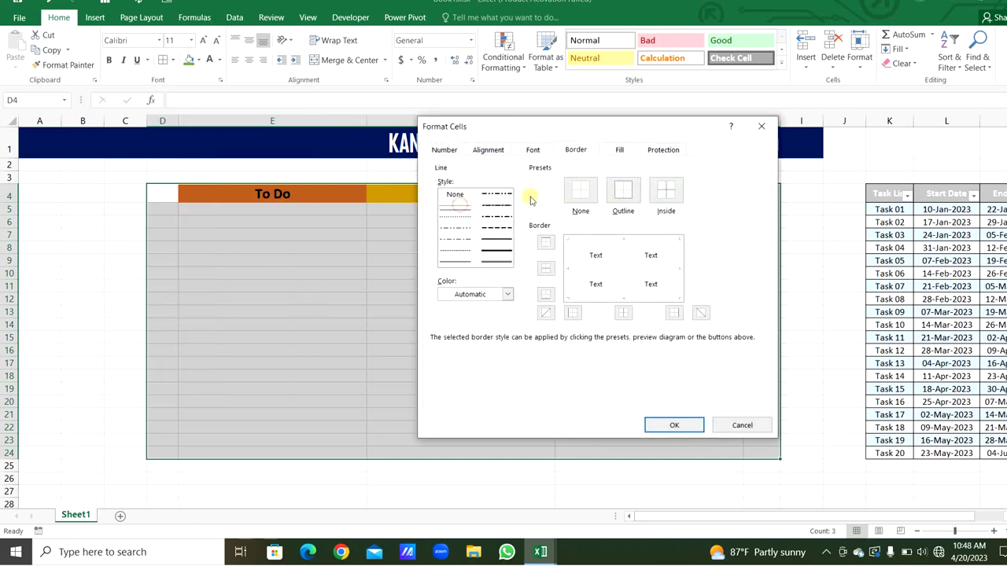
click(623, 268)
click(613, 269)
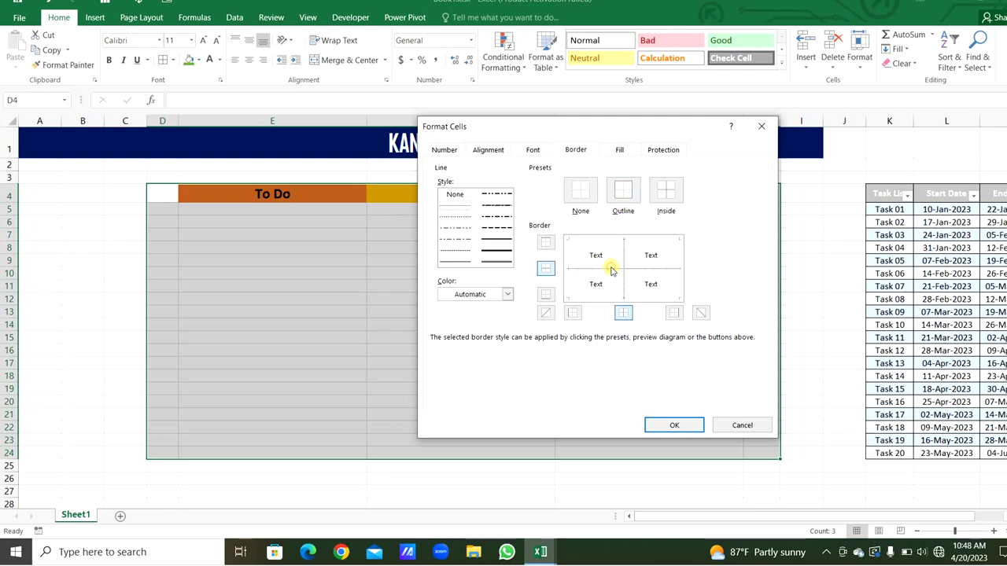
click(602, 239)
click(571, 254)
click(596, 298)
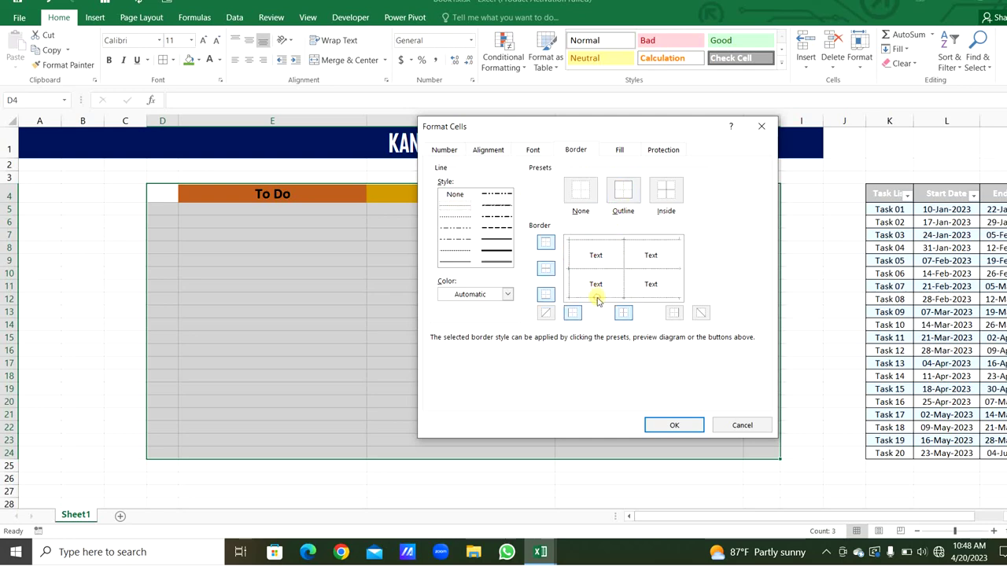
click(678, 285)
click(674, 426)
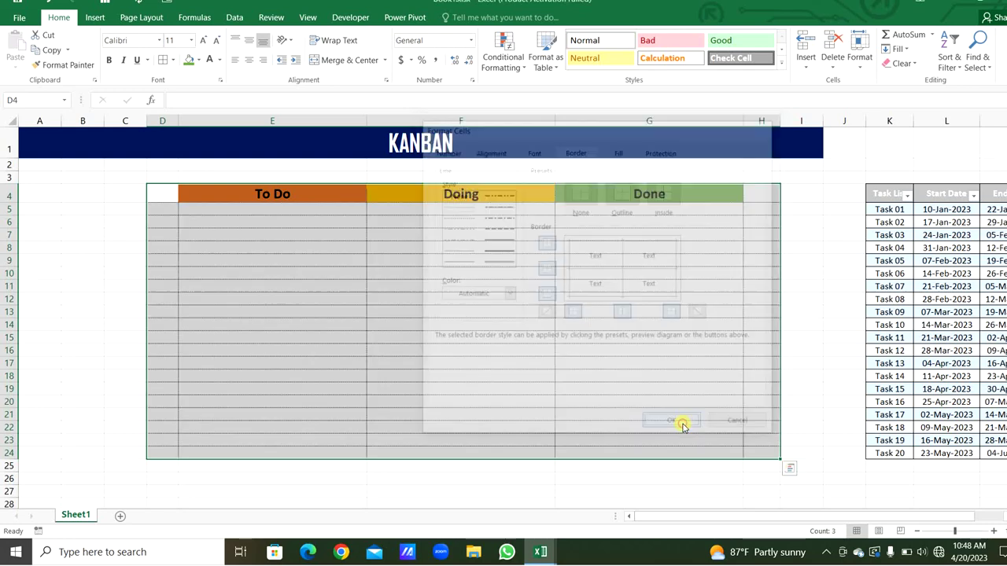
click(680, 425)
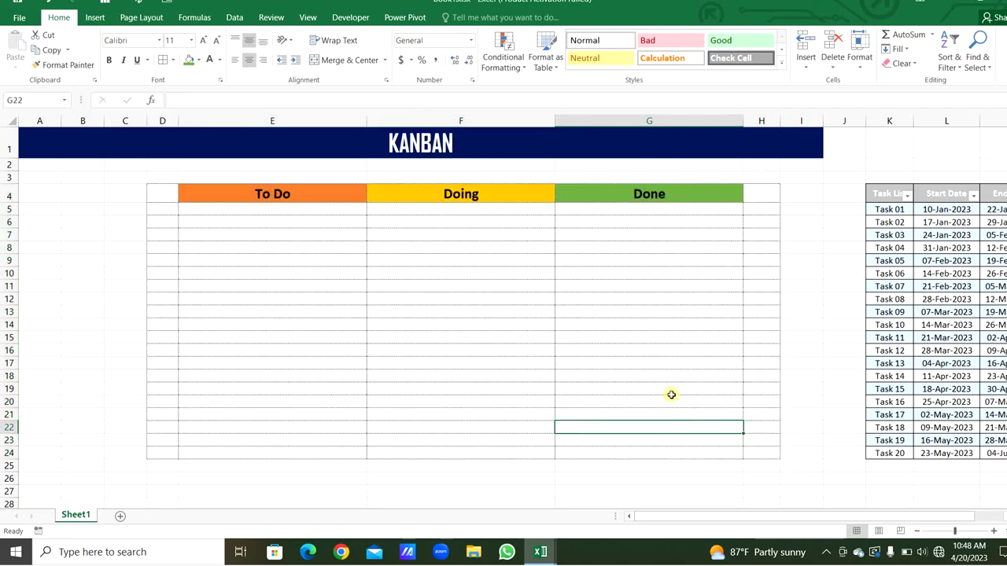
Hide the worksheet gridlines
click(306, 17)
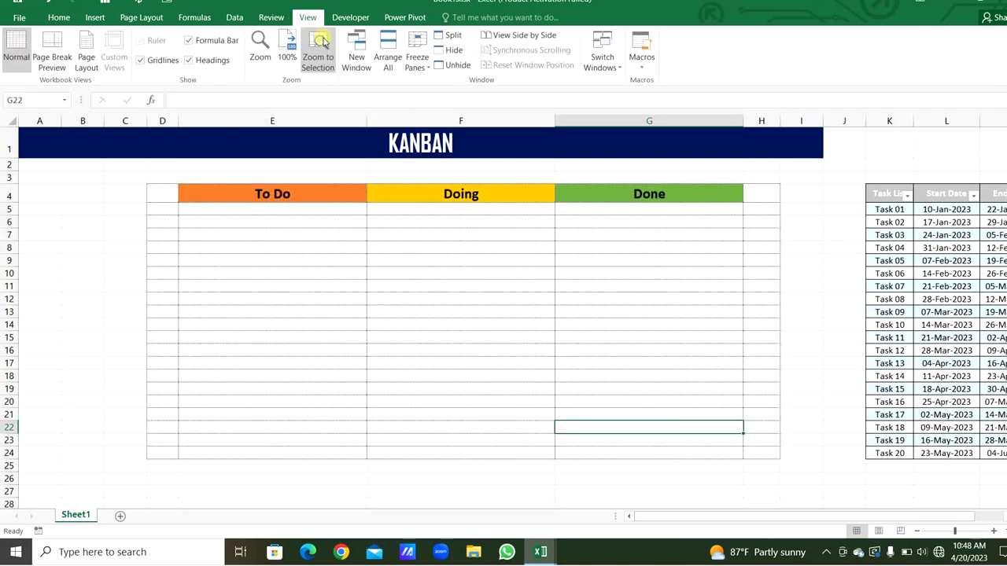
click(140, 61)
click(95, 322)
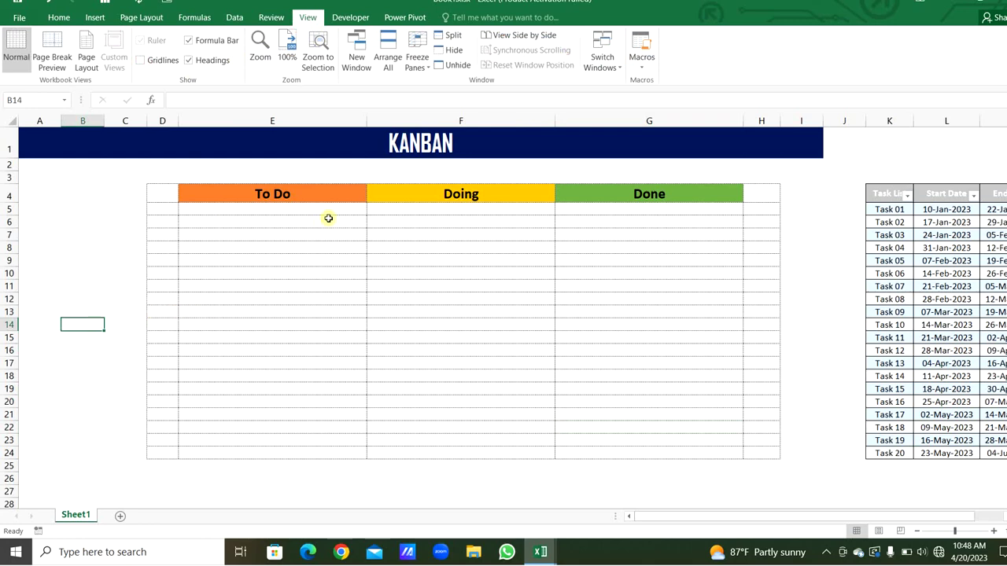
Insert a form-control check box without label text in cell D5 and copy it down to every row through D24
click(347, 17)
click(269, 62)
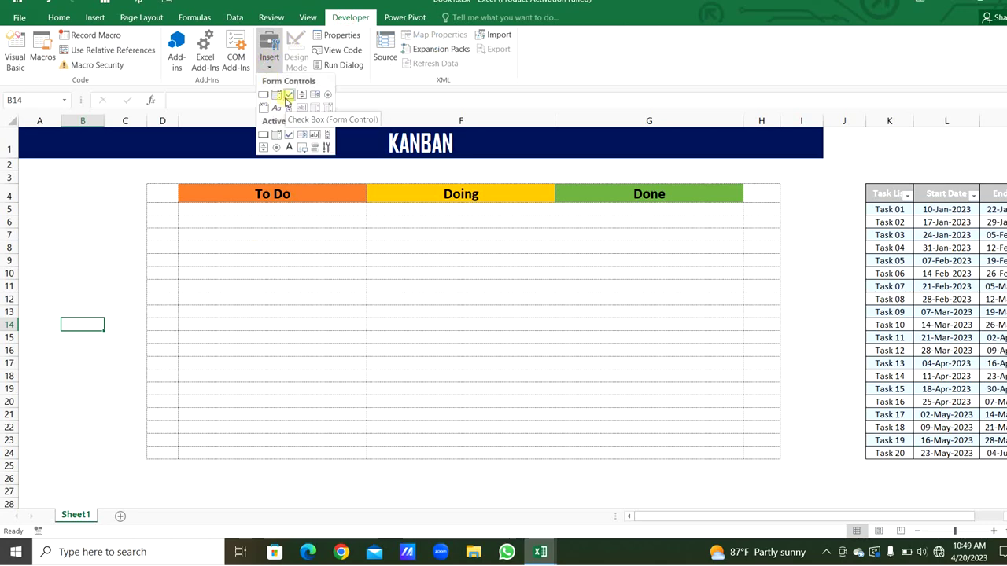
click(288, 95)
click(159, 206)
right_click(170, 214)
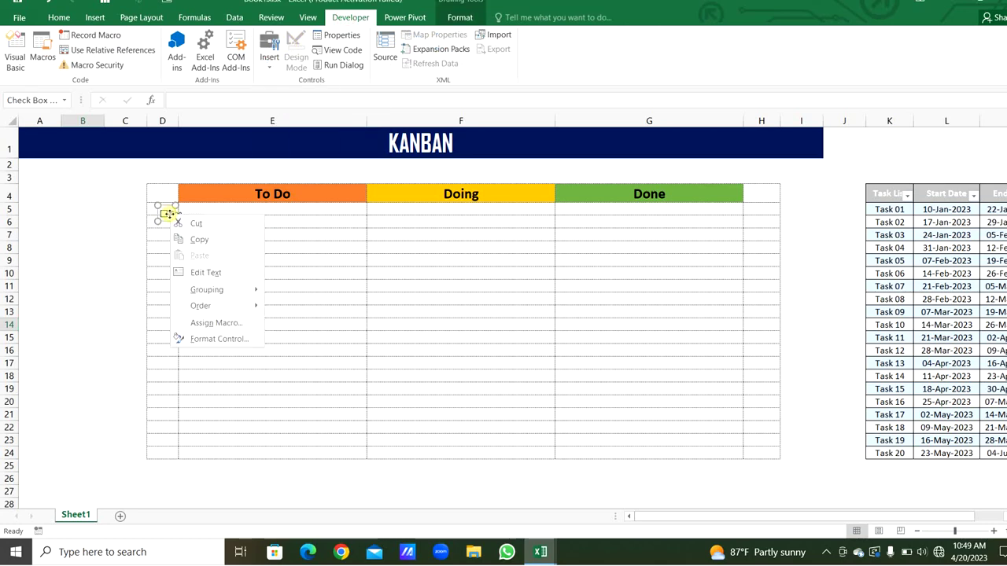
click(196, 273)
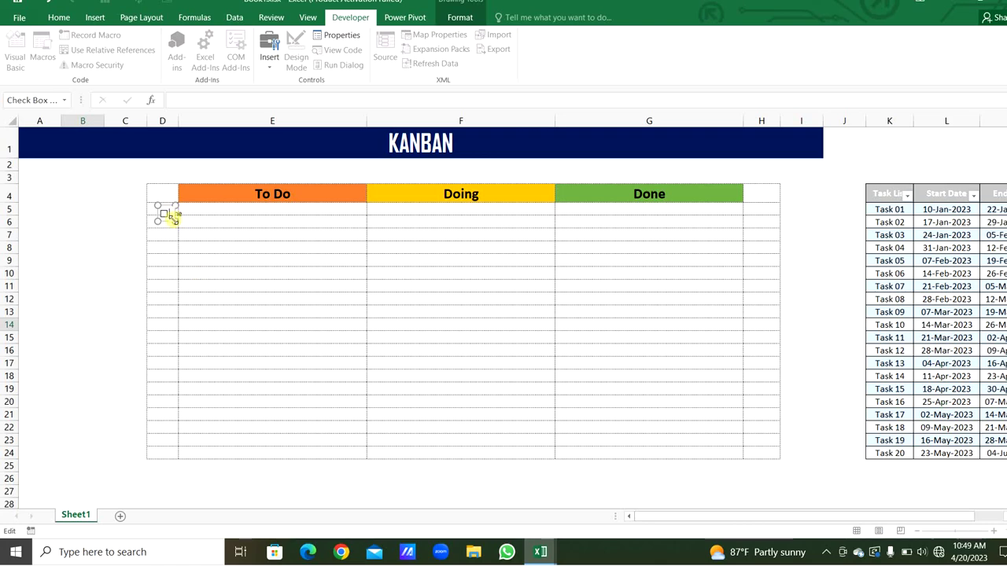
key(Escape)
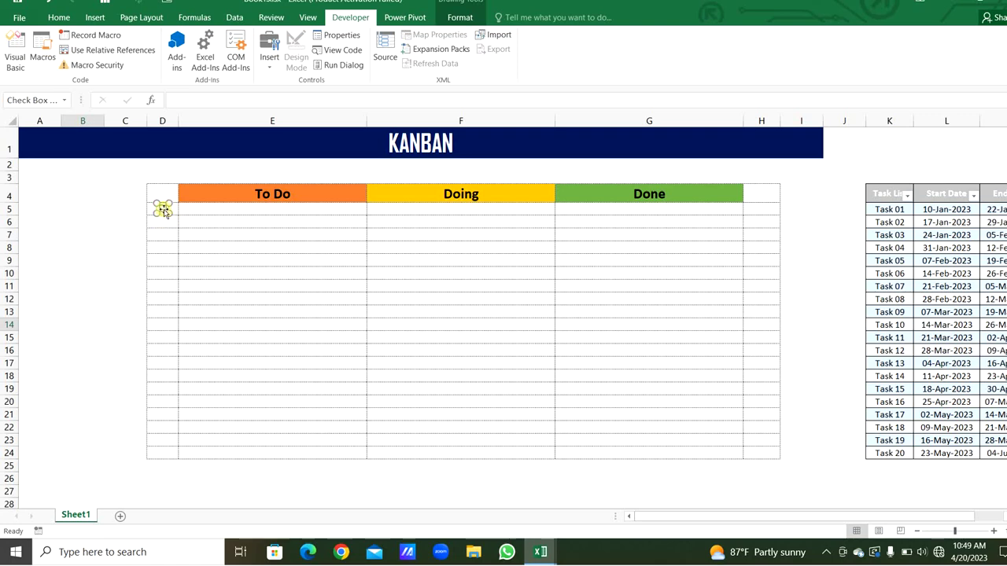
drag(163, 209, 164, 451)
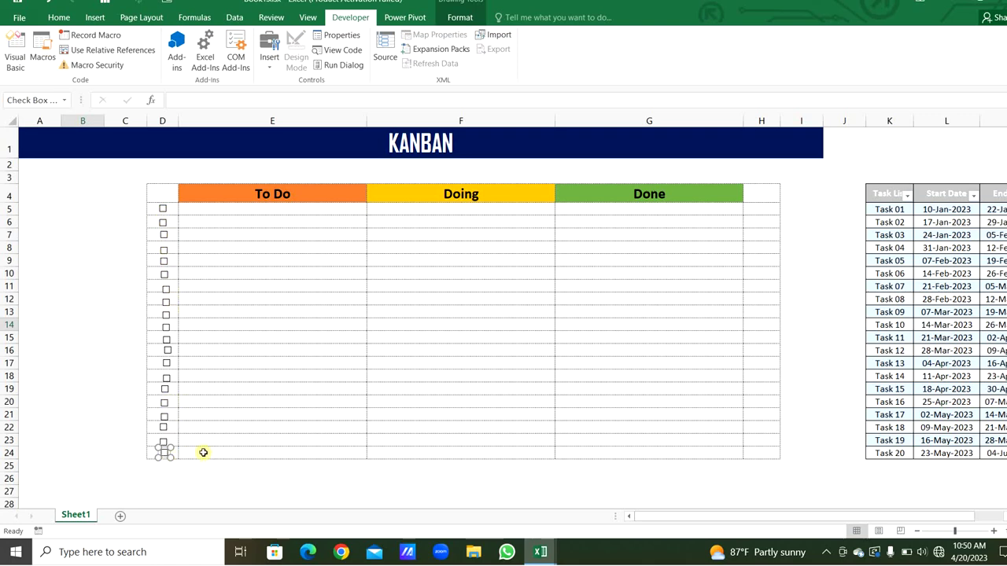
Select all the check boxes in column D, align them left and distribute them vertically
key(ctrl+a)
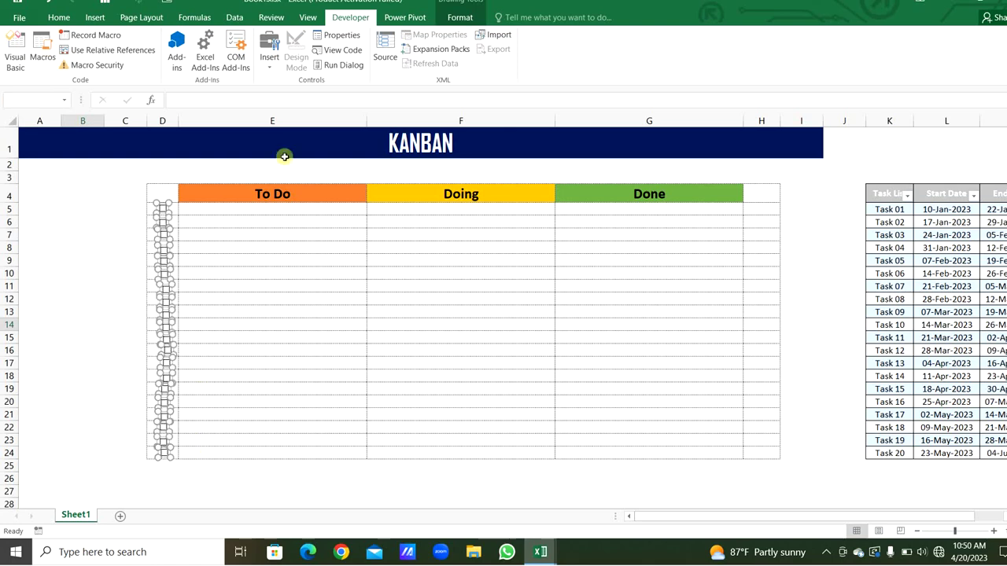
click(461, 18)
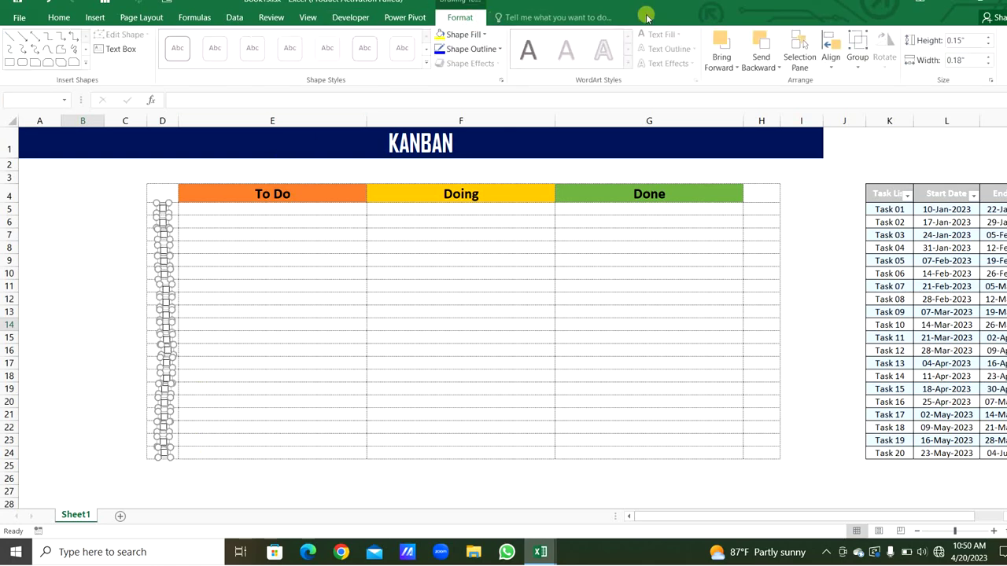
click(832, 68)
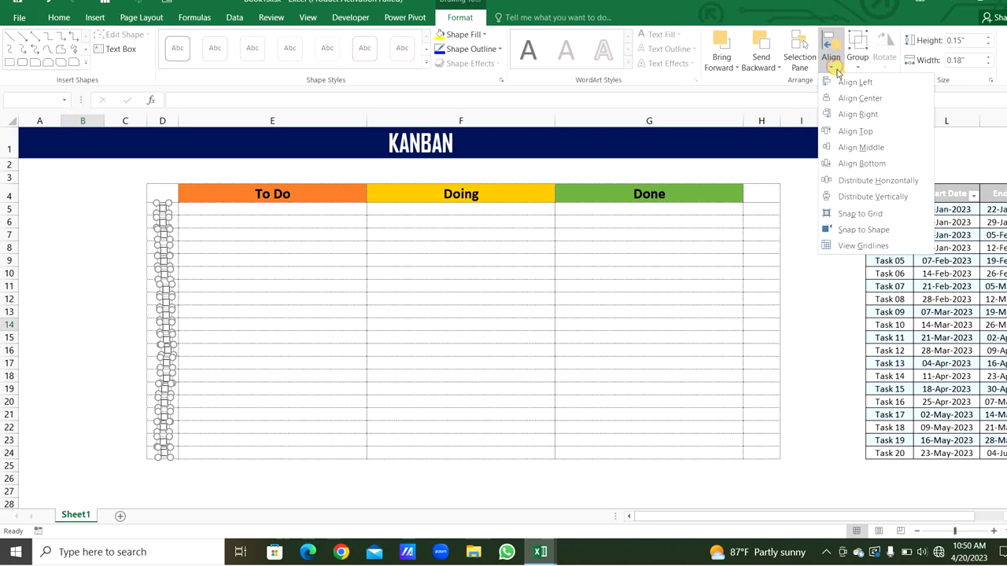
click(843, 84)
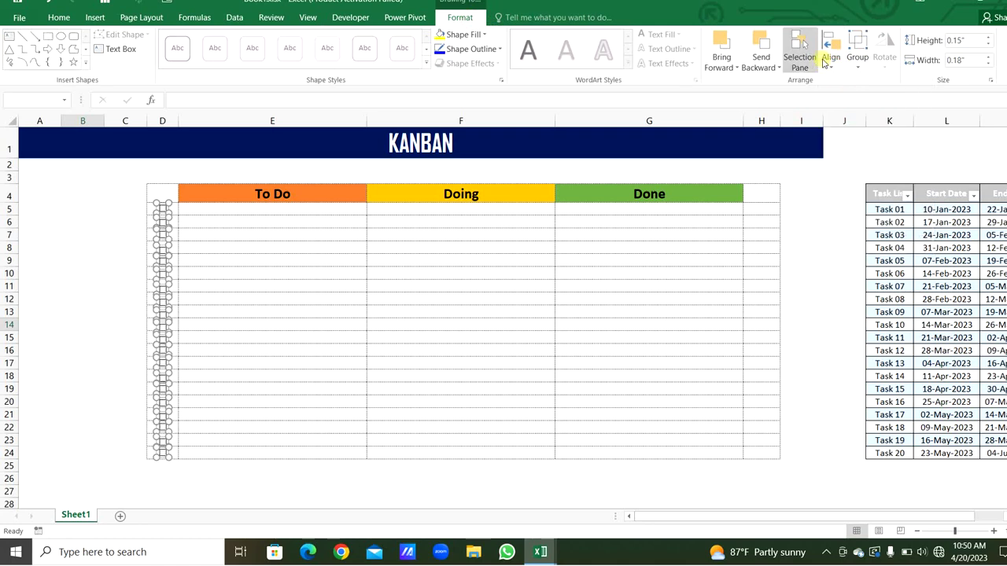
click(830, 57)
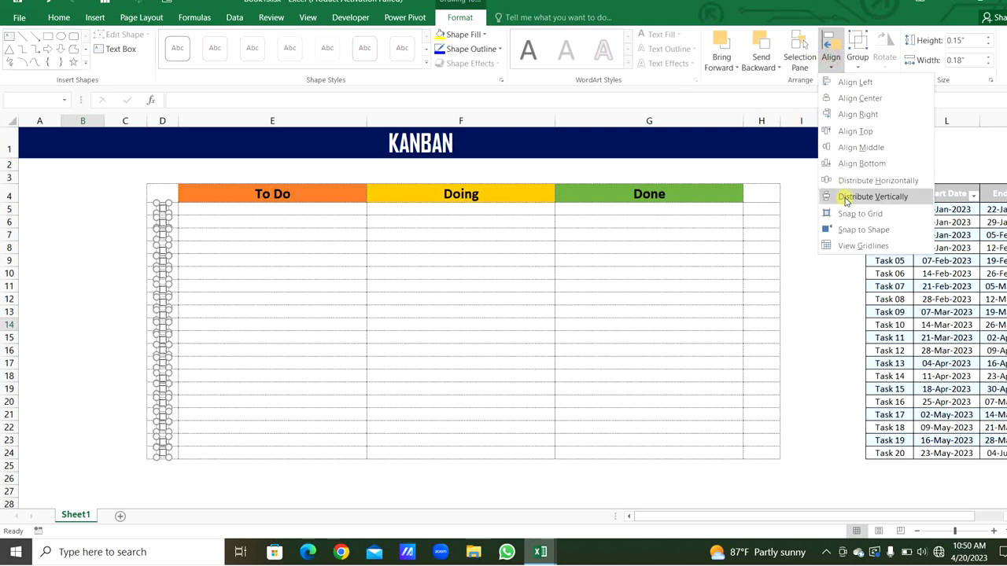
click(847, 199)
click(377, 353)
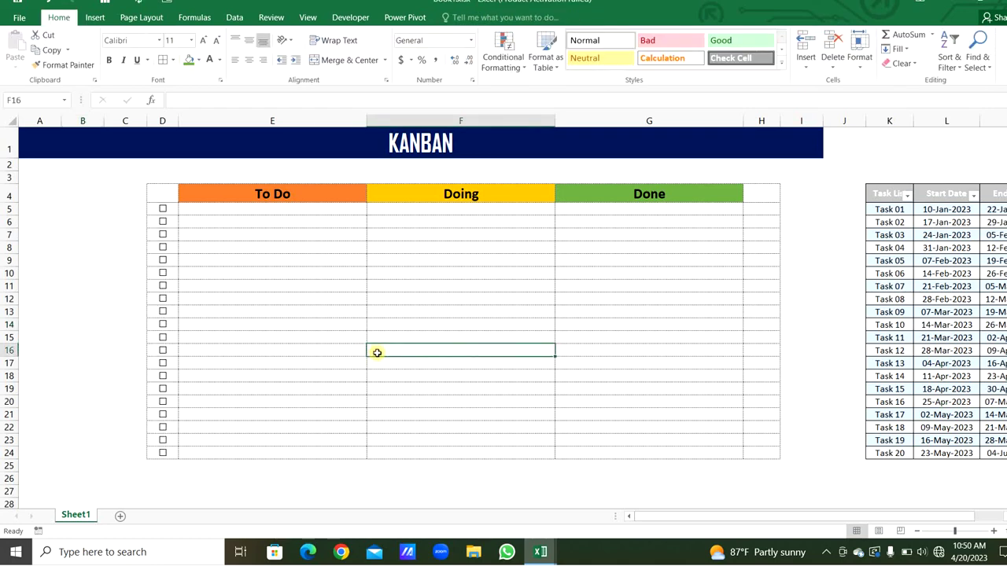
Copy the whole set of check boxes from column D to column H, beside the Done column in rows 5 to 24
right_click(166, 214)
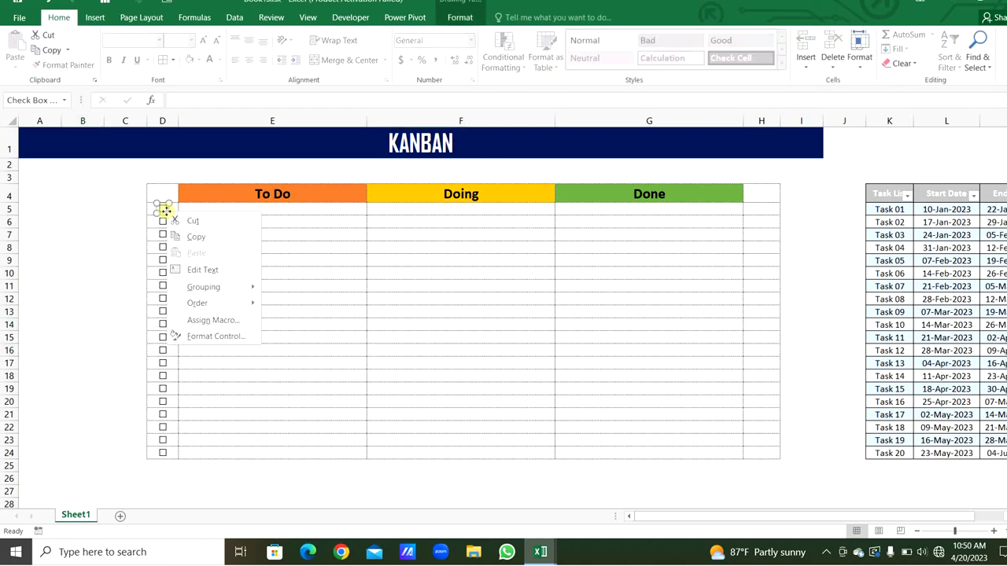
click(162, 205)
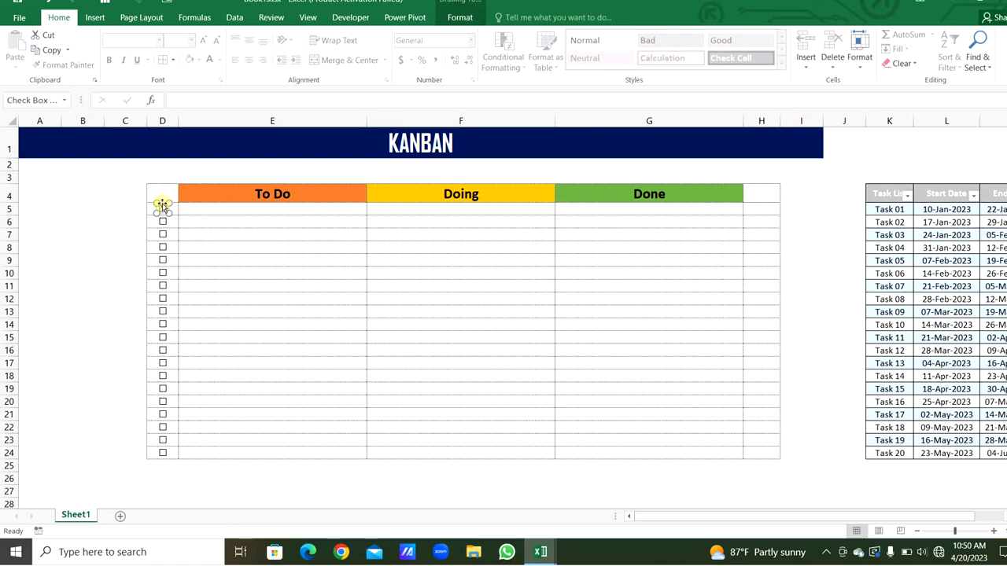
key(ctrl+a)
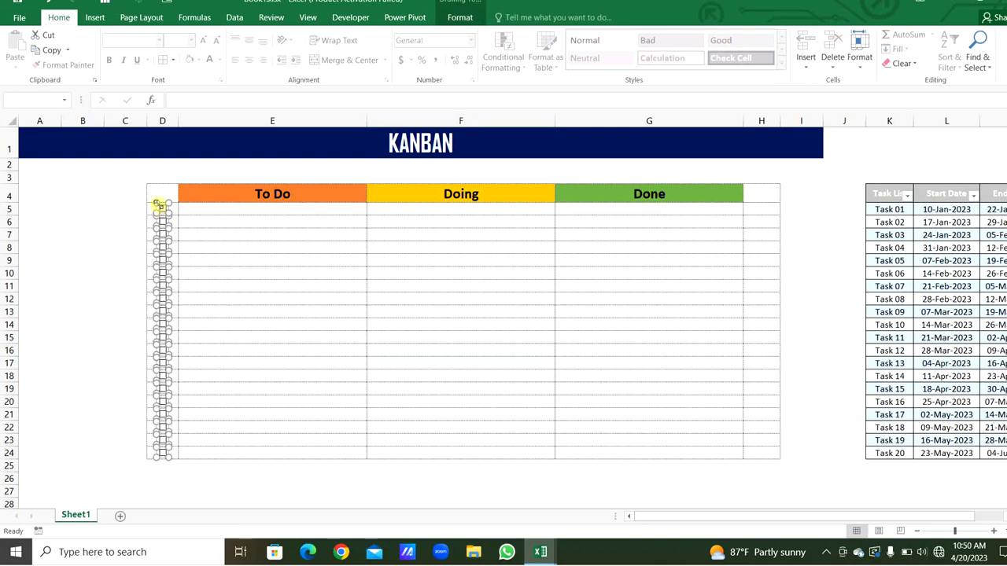
drag(162, 205, 761, 206)
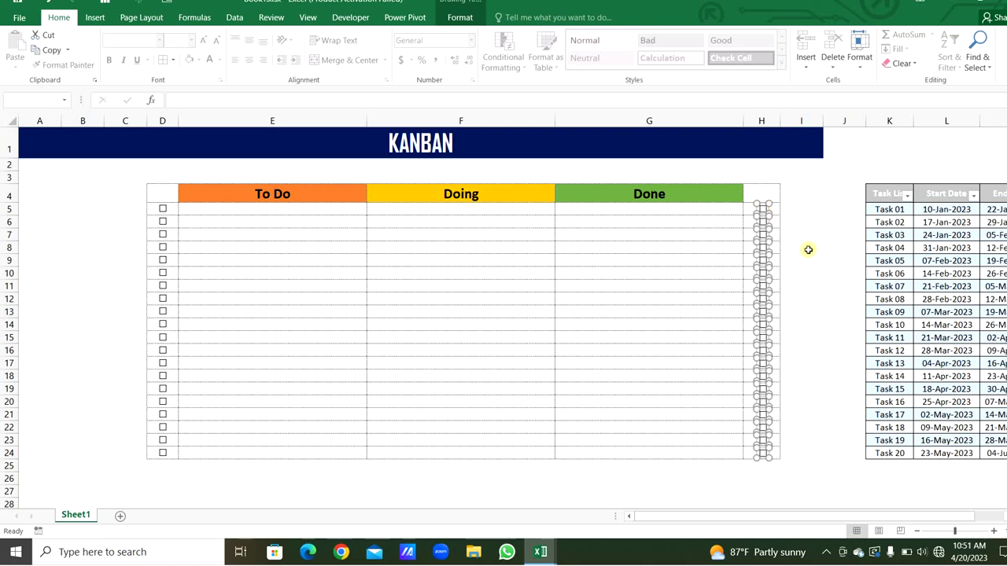
click(842, 286)
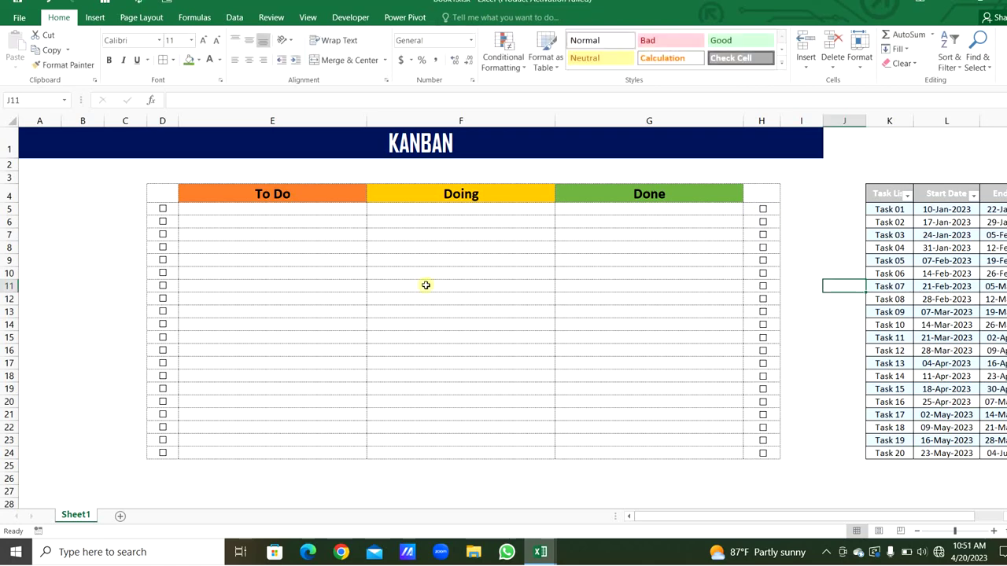
Link the check box in D5 to cell $C$5
right_click(162, 211)
click(203, 337)
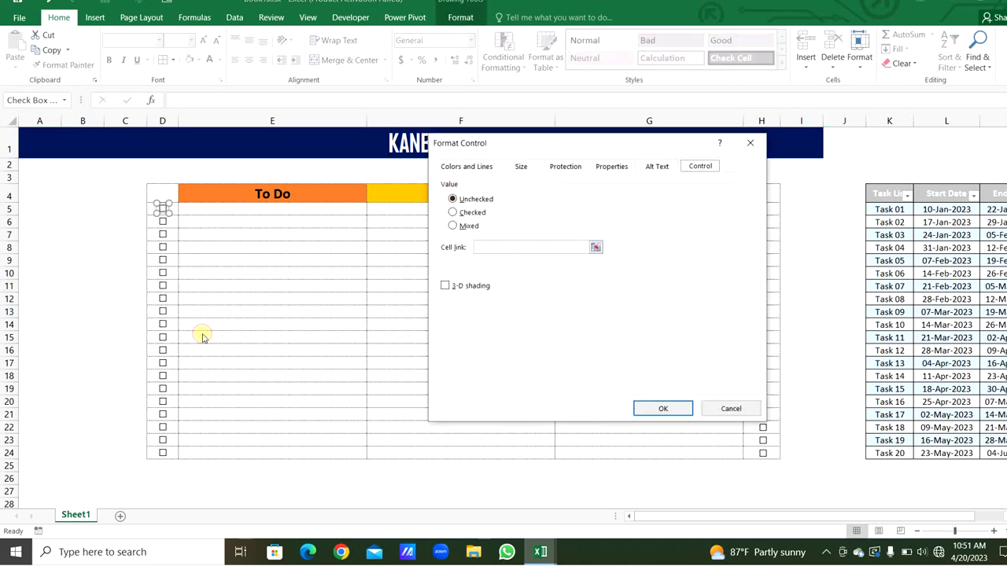
click(526, 249)
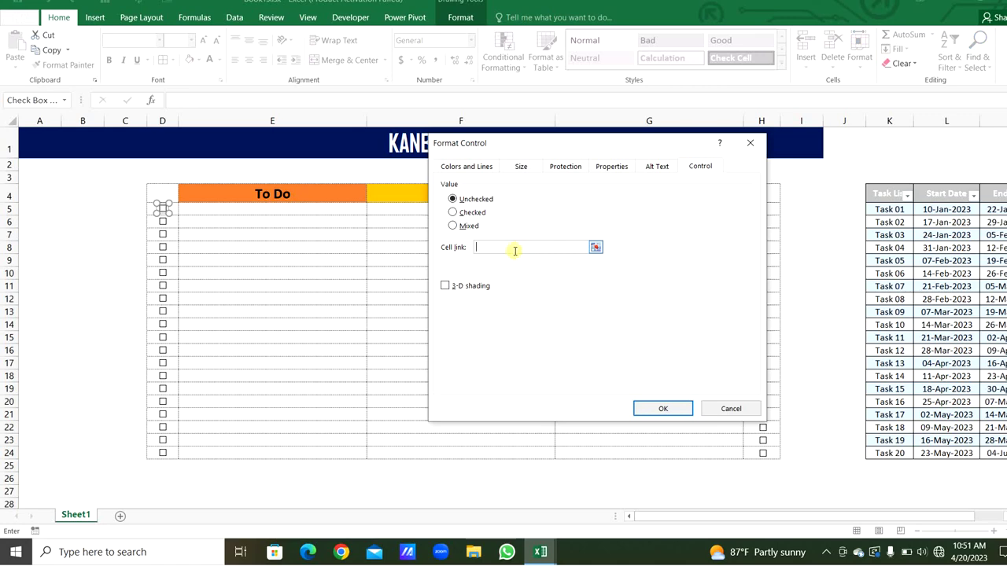
click(139, 209)
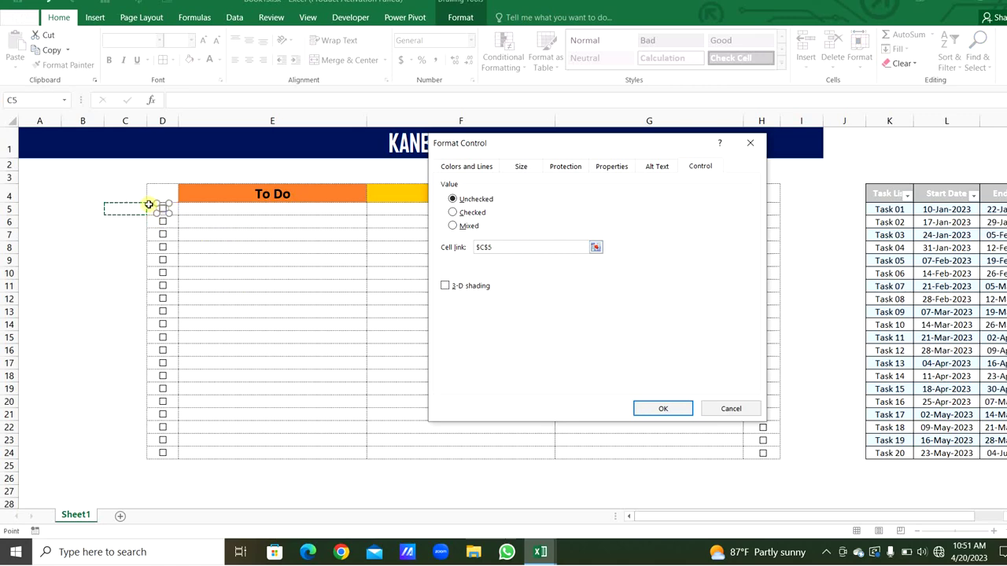
click(647, 405)
Link the check box in D6 to cell $C$6
right_click(163, 227)
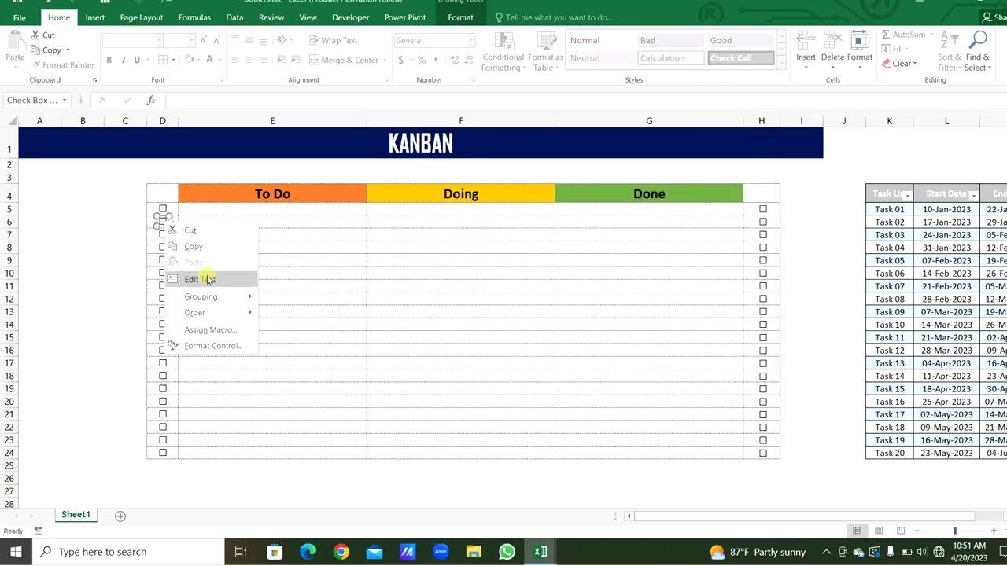
click(227, 347)
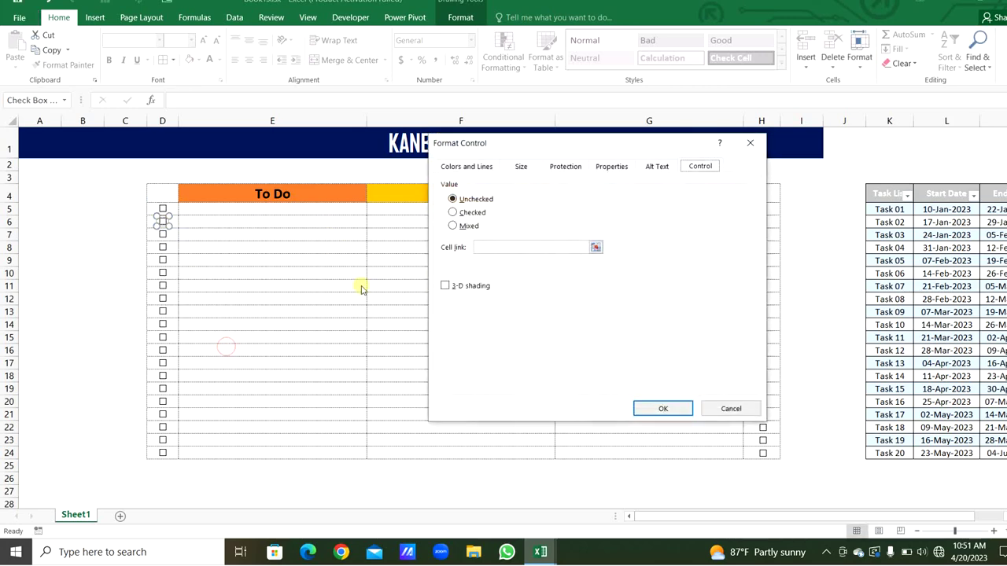
click(486, 248)
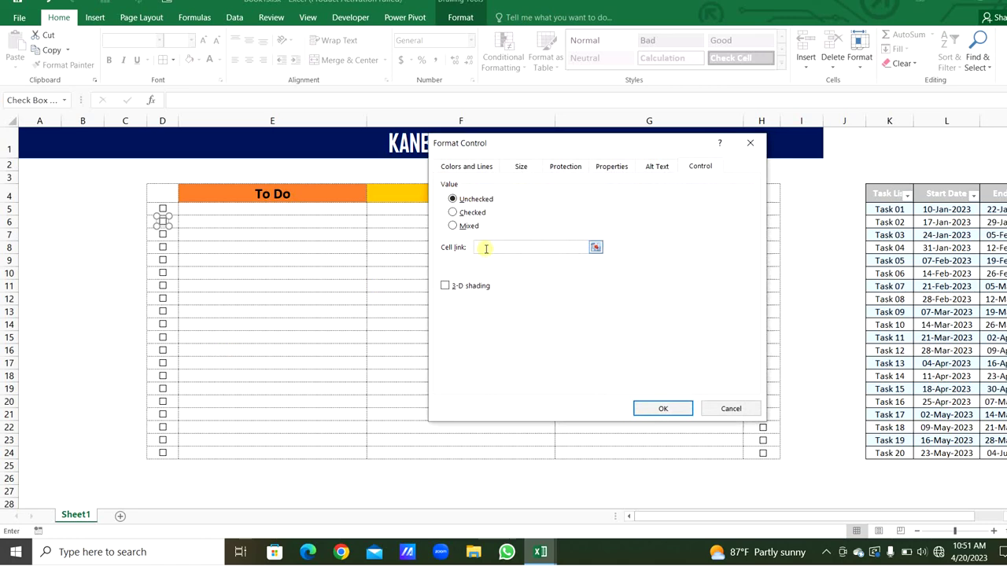
click(137, 221)
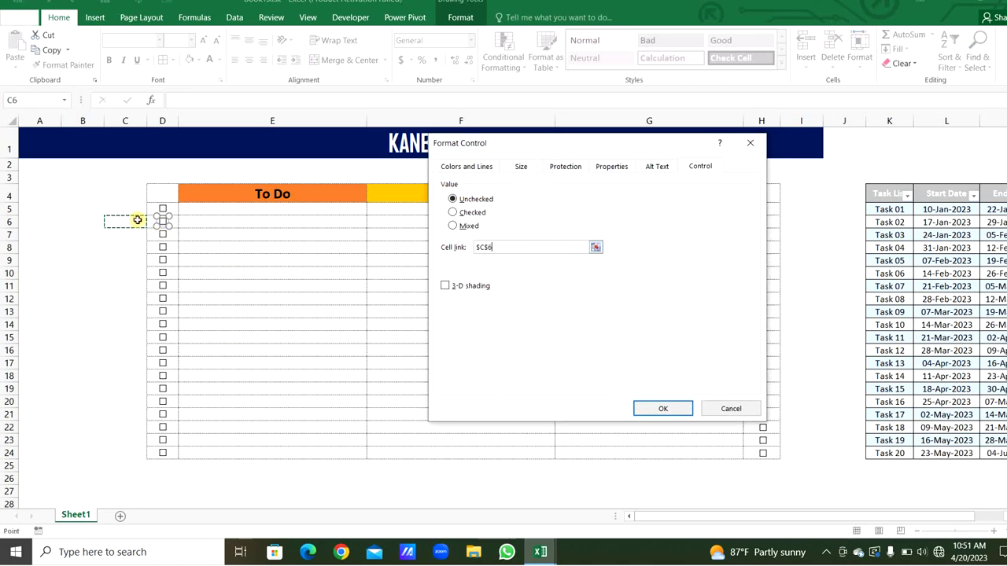
click(656, 406)
Link the check box in D7 to cell $C$7
right_click(163, 234)
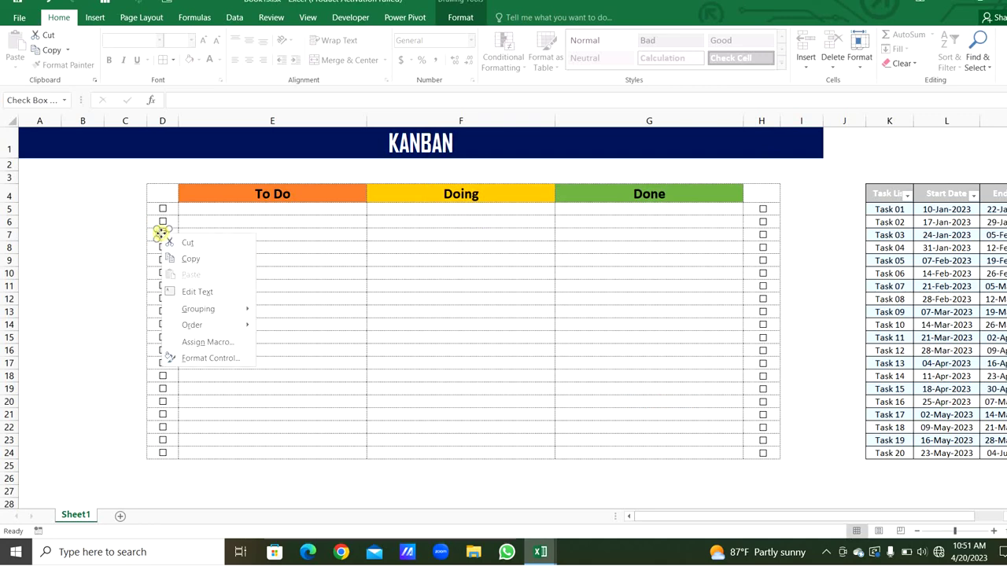
click(205, 360)
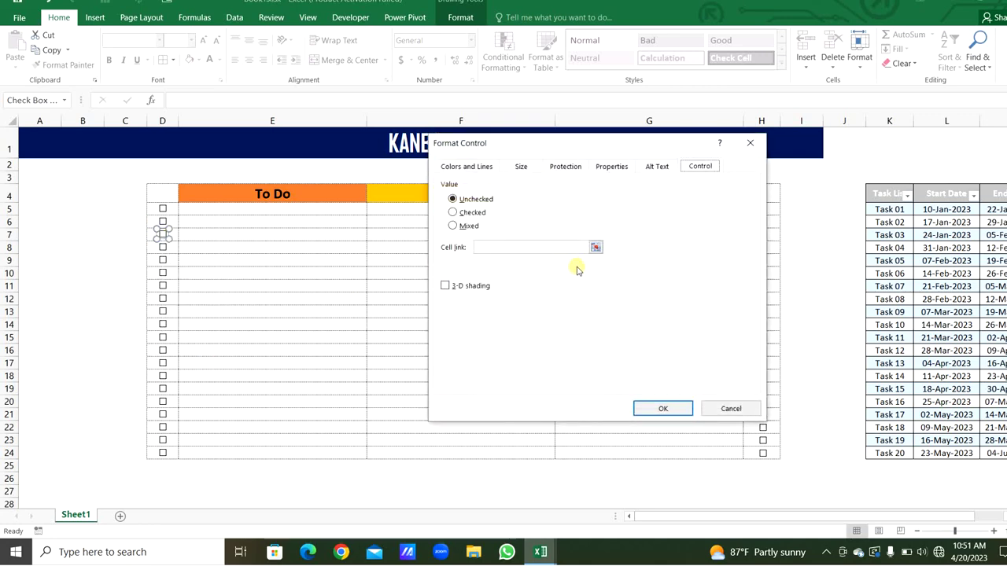
click(527, 247)
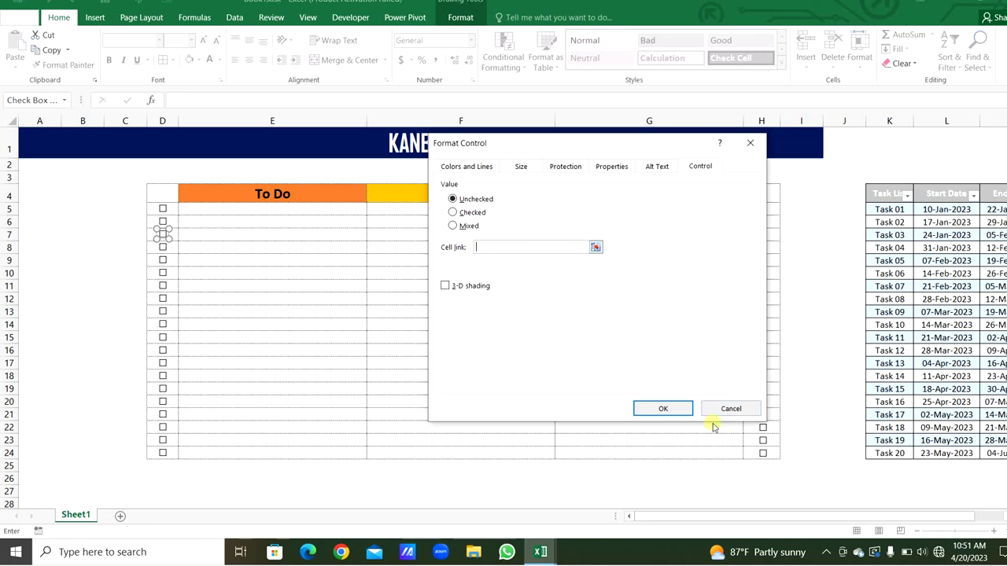
click(138, 235)
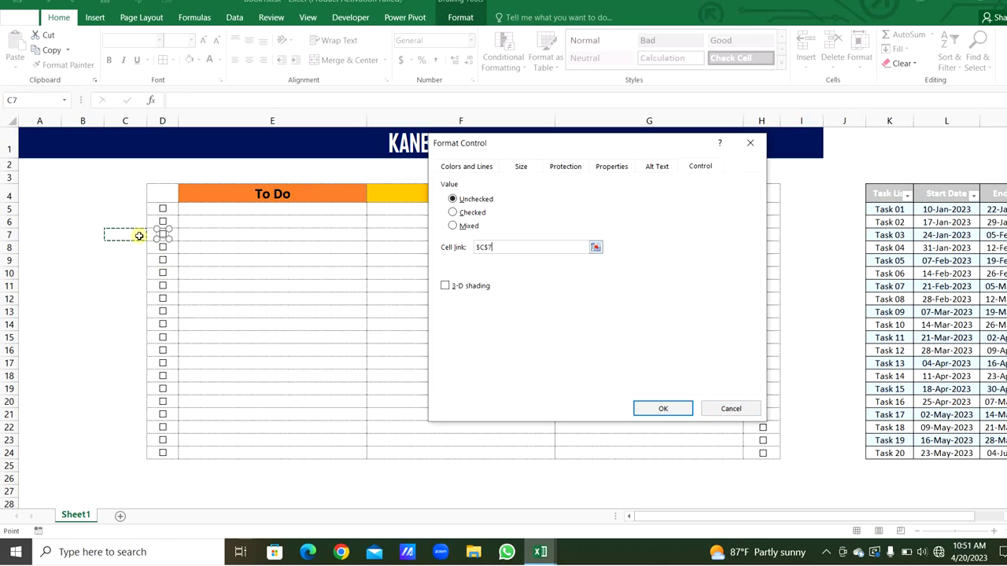
click(664, 408)
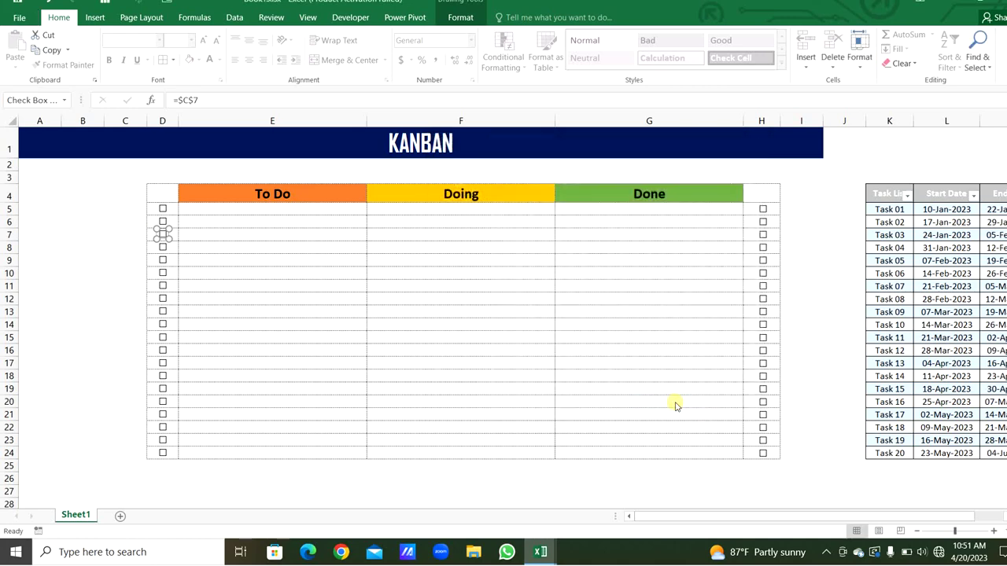
Link the check boxes in D8 to D11 to the adjacent cells C8 to C11, each to its own row
right_click(165, 250)
click(202, 370)
key(Return)
right_click(163, 273)
click(206, 391)
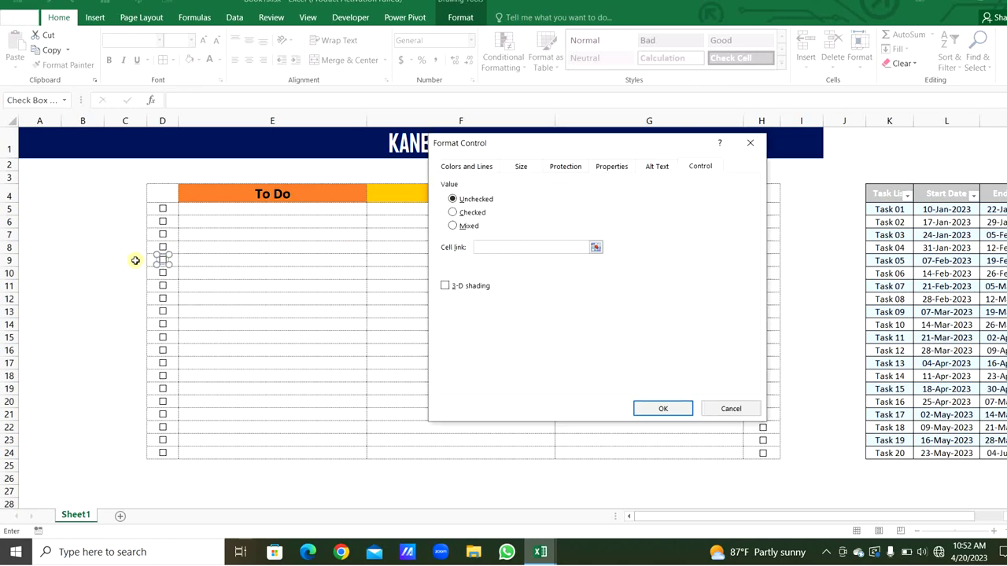
key(Return)
right_click(163, 285)
click(207, 404)
key(Return)
Link the check boxes in D12 to D15 to the adjacent cells C12 to C15, each to its own row
right_click(163, 299)
click(197, 417)
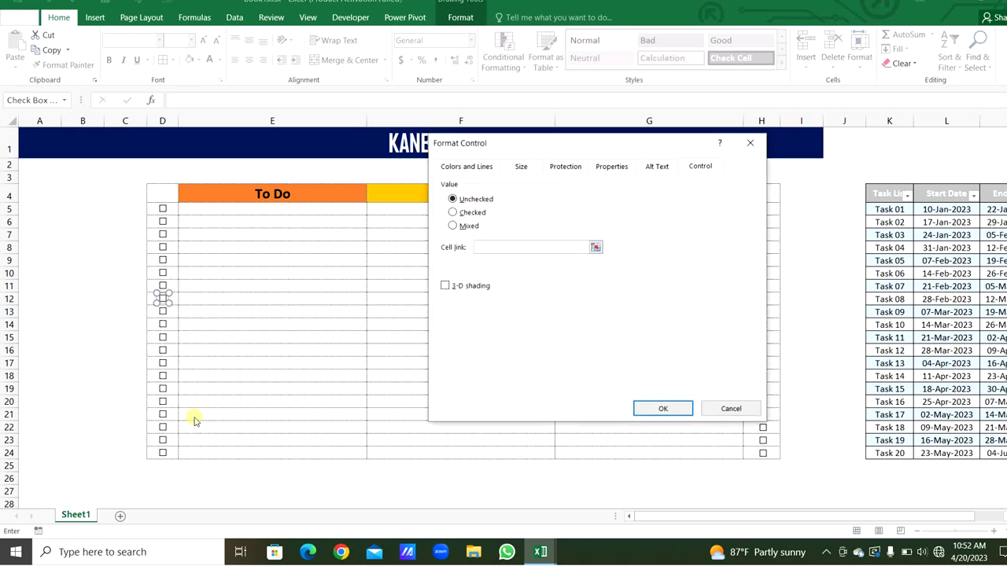
key(Return)
right_click(165, 311)
click(202, 431)
key(Return)
right_click(163, 324)
click(207, 444)
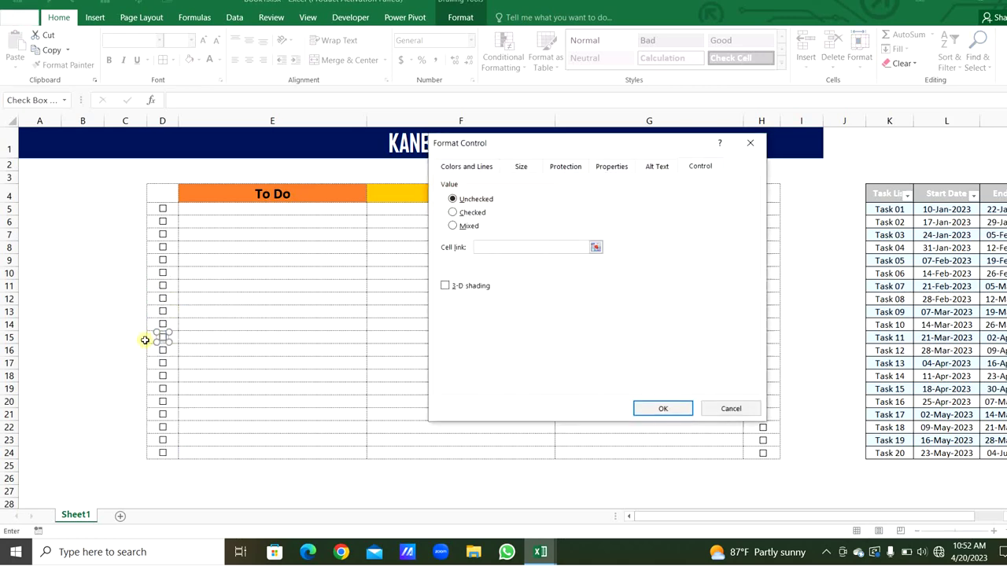
key(Return)
Link the check boxes in D16, D17 and D18 to cells C16, C17 and C18 respectively
right_click(163, 350)
click(196, 472)
key(Return)
right_click(162, 363)
click(202, 486)
key(Return)
right_click(163, 376)
click(197, 499)
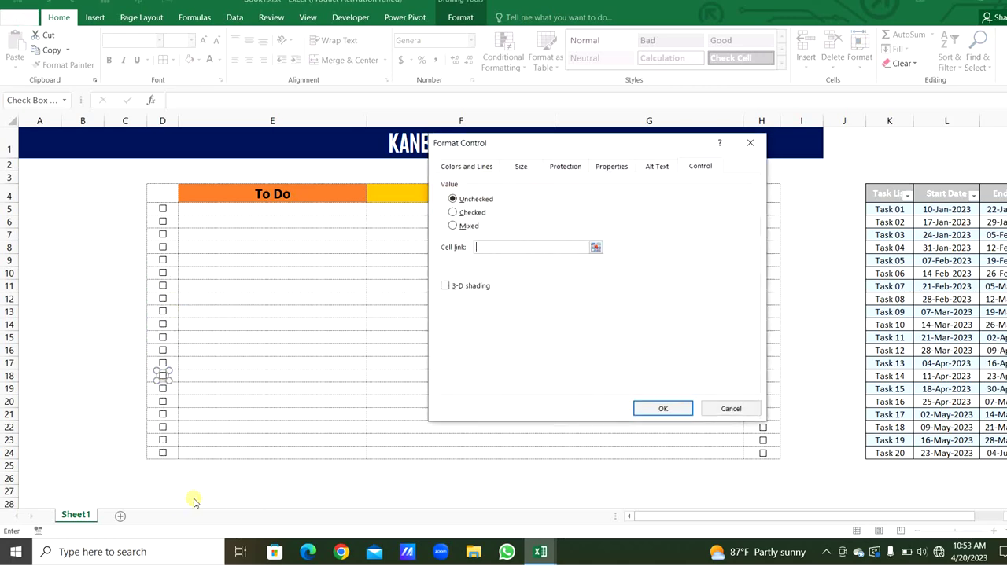
key(Return)
Link the check boxes in D19, D20 and D21 to cells C19, C20 and $C$21 respectively
right_click(163, 389)
click(191, 513)
key(Return)
right_click(163, 401)
click(197, 525)
key(Return)
right_click(163, 414)
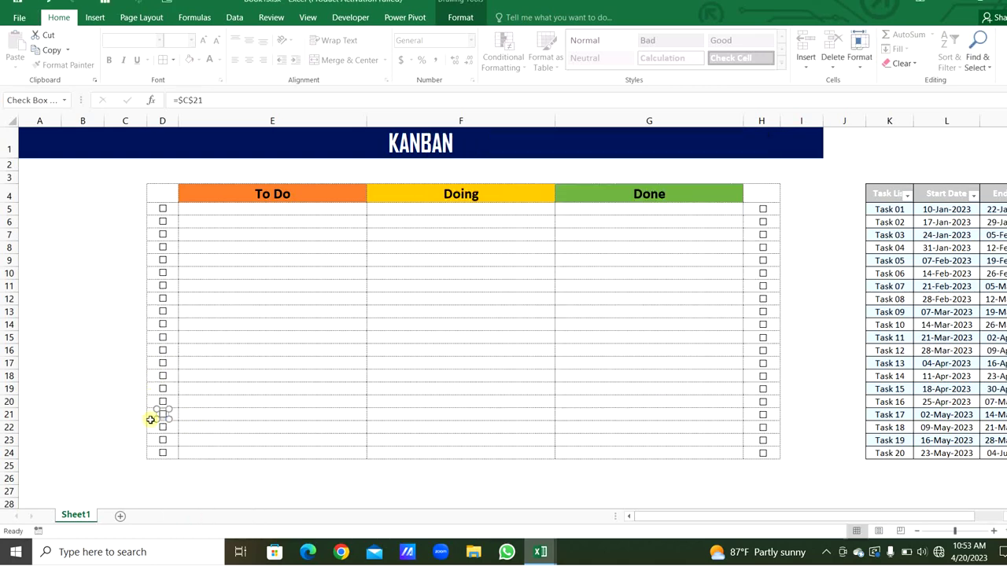
Link the check boxes in D22, D23 and D24 to cells C22, C23 and C24 respectively
right_click(163, 427)
click(197, 539)
key(Return)
right_click(163, 440)
click(197, 442)
click(135, 441)
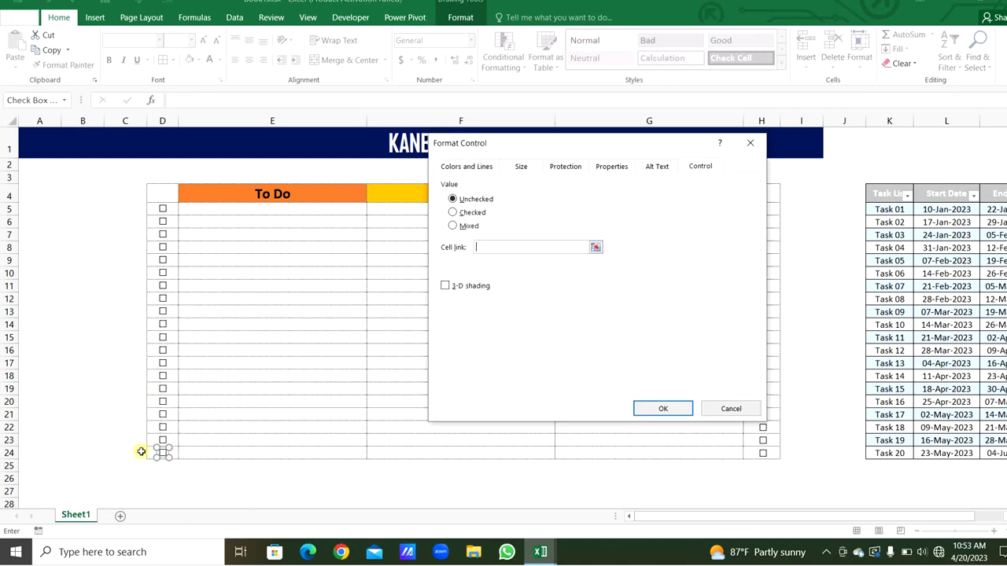
key(Return)
key(Escape)
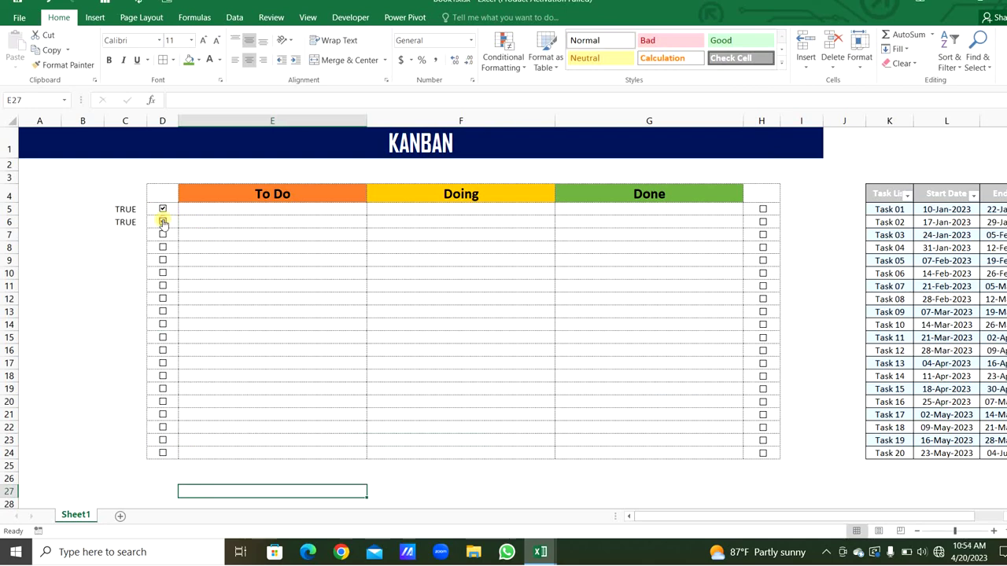
Test the cell links in column C by ticking the check boxes in D7 to D24 and clearing those in D12 to D15
click(163, 235)
click(163, 247)
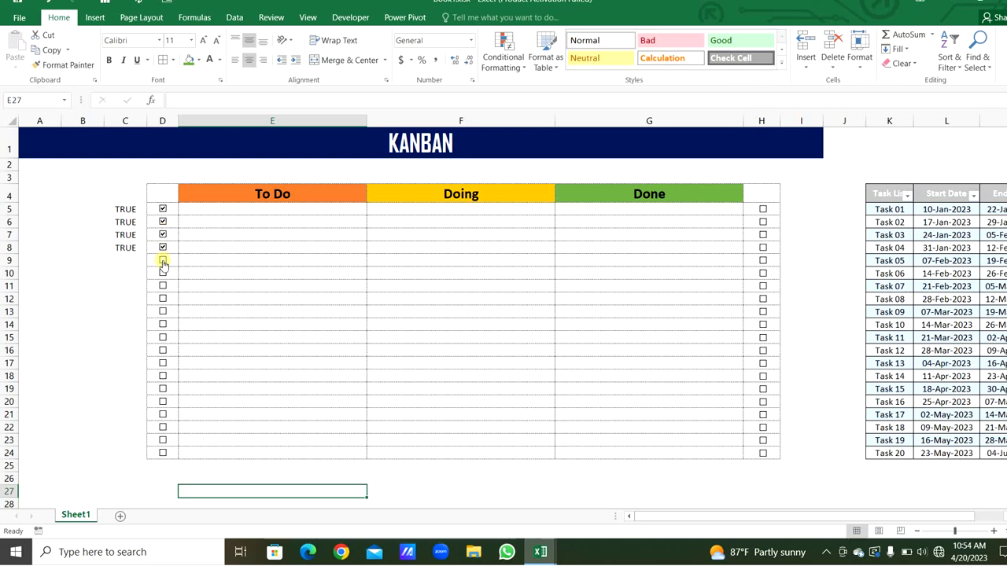
click(163, 260)
click(163, 273)
click(163, 285)
click(163, 299)
click(163, 311)
click(163, 325)
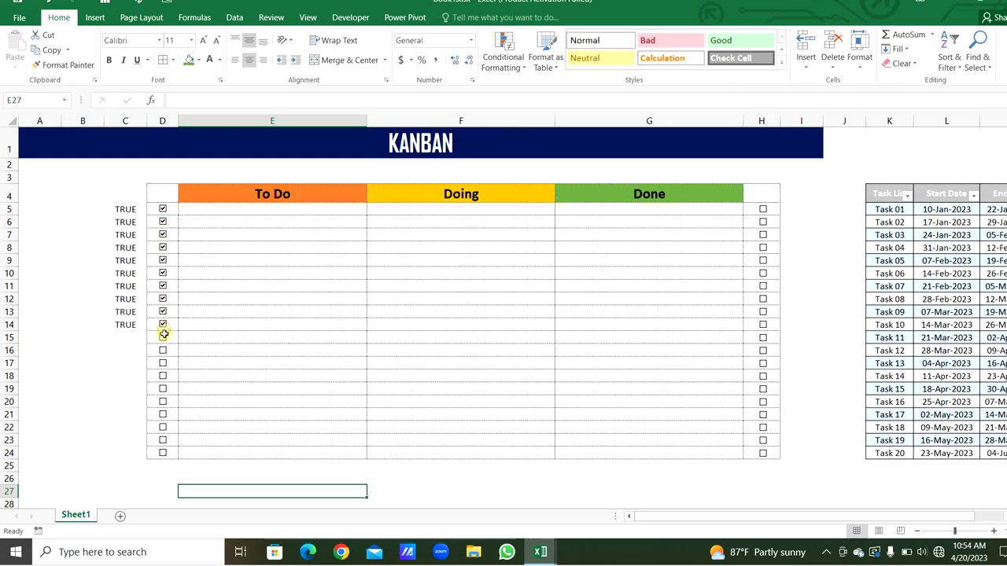
click(164, 335)
click(163, 337)
click(163, 350)
click(163, 363)
click(163, 376)
click(162, 389)
click(163, 401)
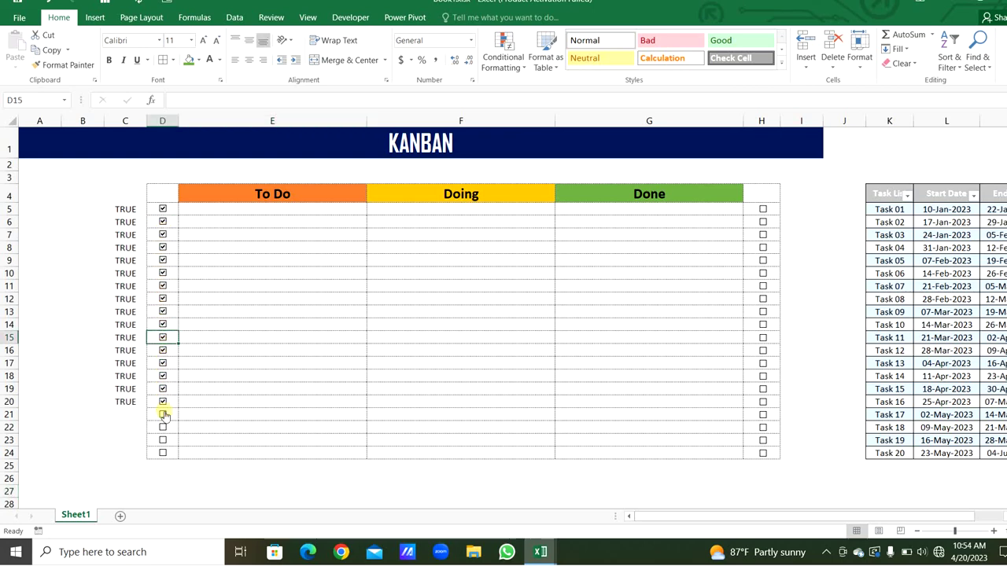
click(163, 414)
click(163, 428)
click(163, 440)
click(163, 453)
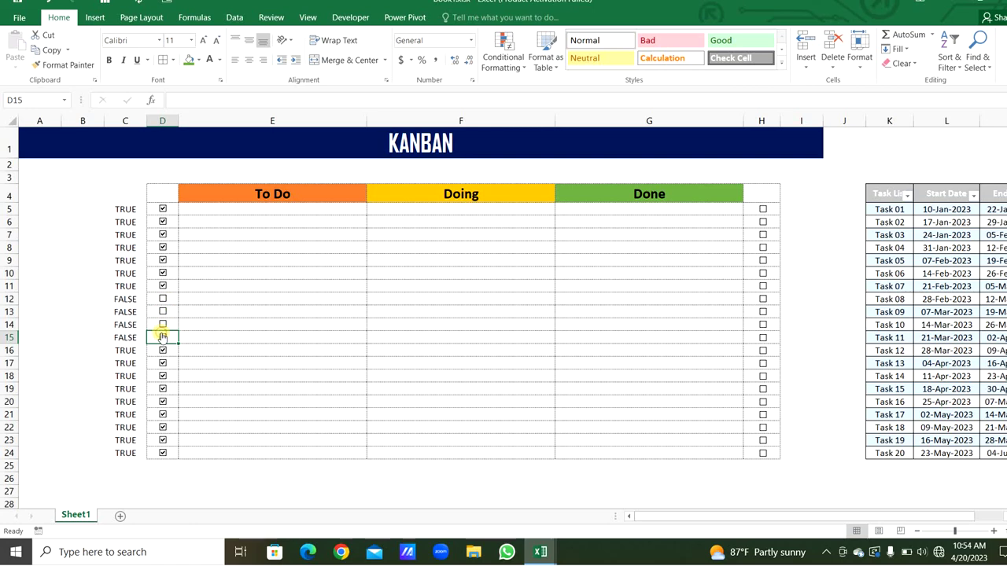
click(239, 465)
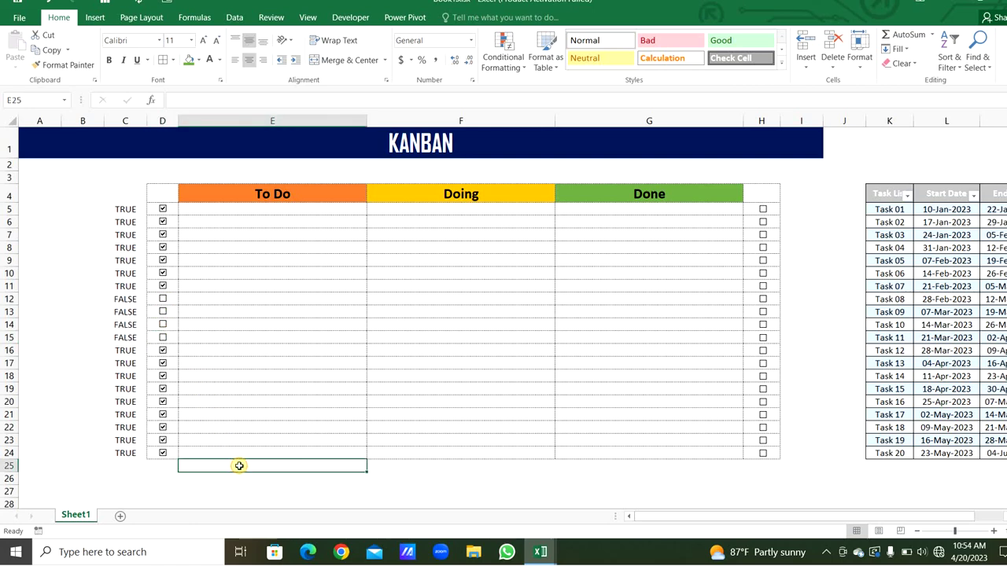
Link the check boxes in H5 to H24 to the adjacent cells in column I and tick them all
click(751, 129)
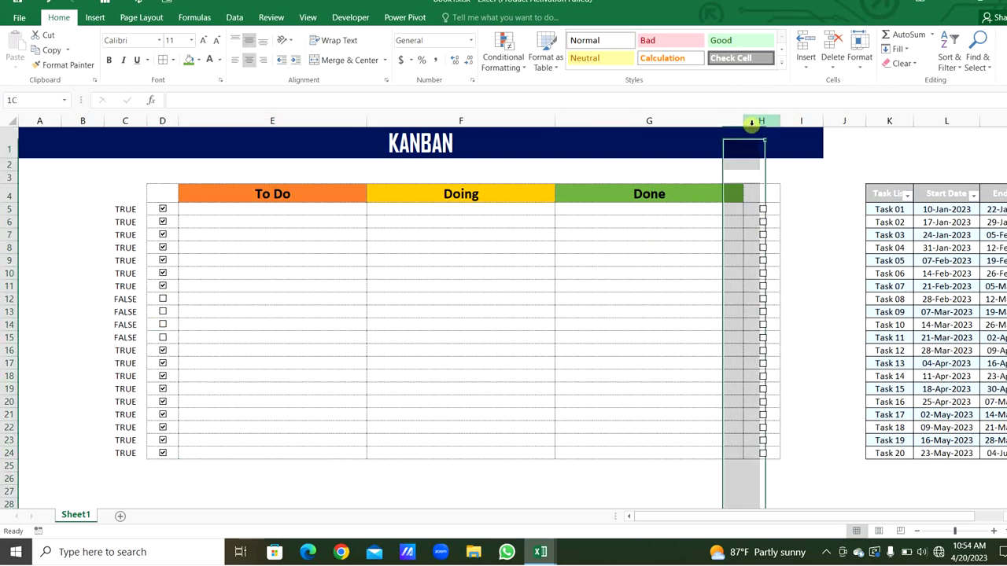
click(766, 211)
click(802, 213)
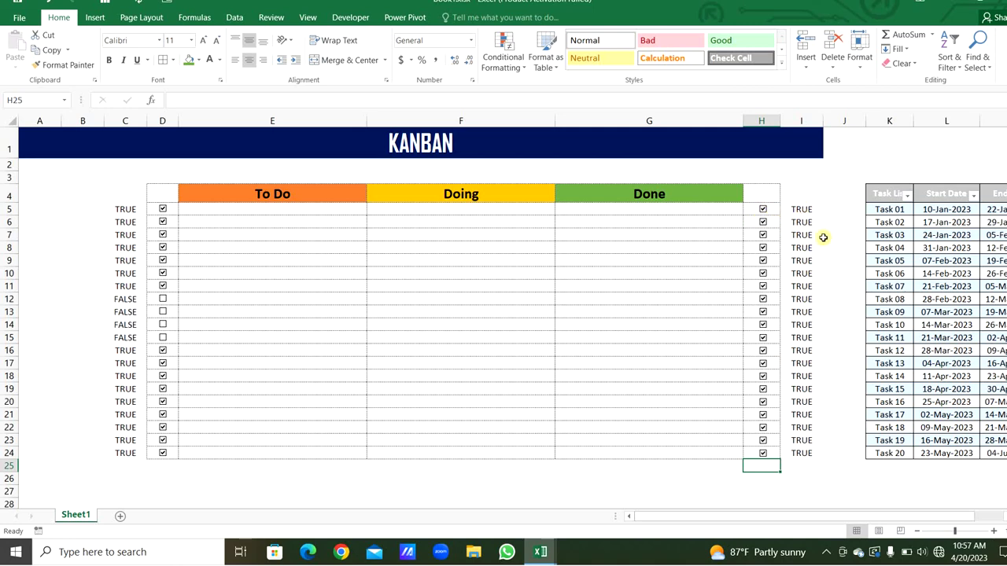
click(761, 211)
Enter the formula =IF(C5=FALSE,Task_List[@[Task List]],"") in E5, taking the task name from the task list table
click(335, 216)
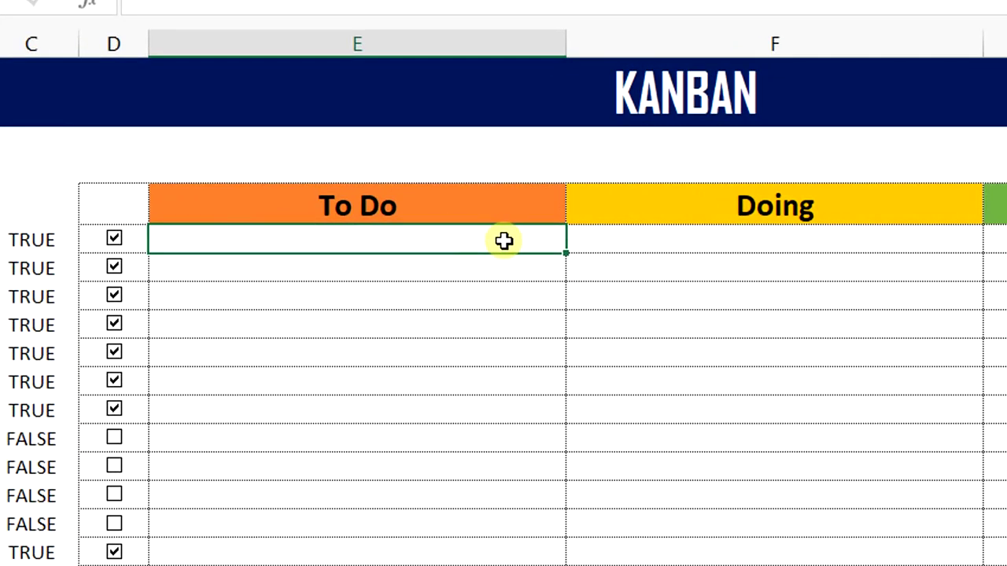
text(=IF)
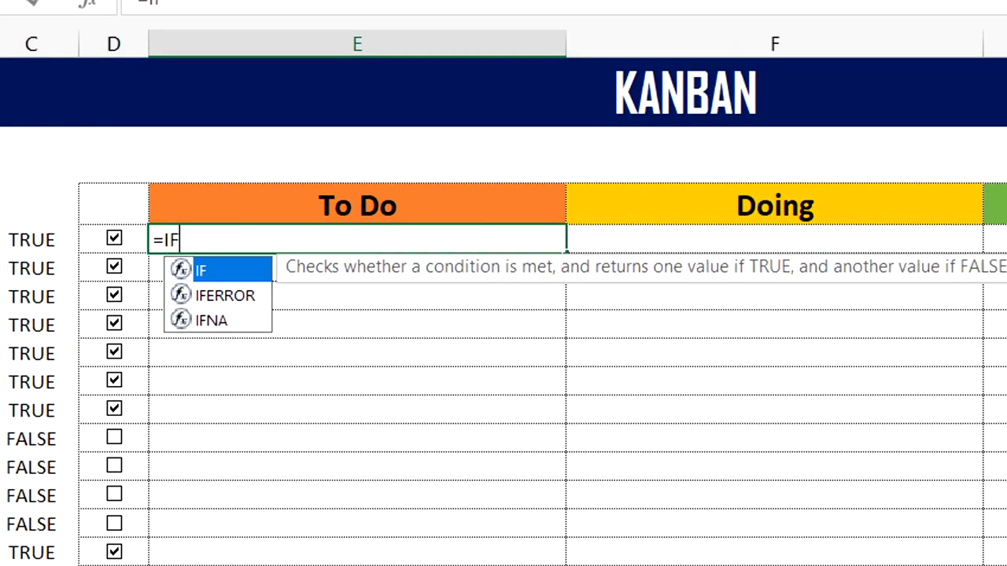
text(()
click(53, 238)
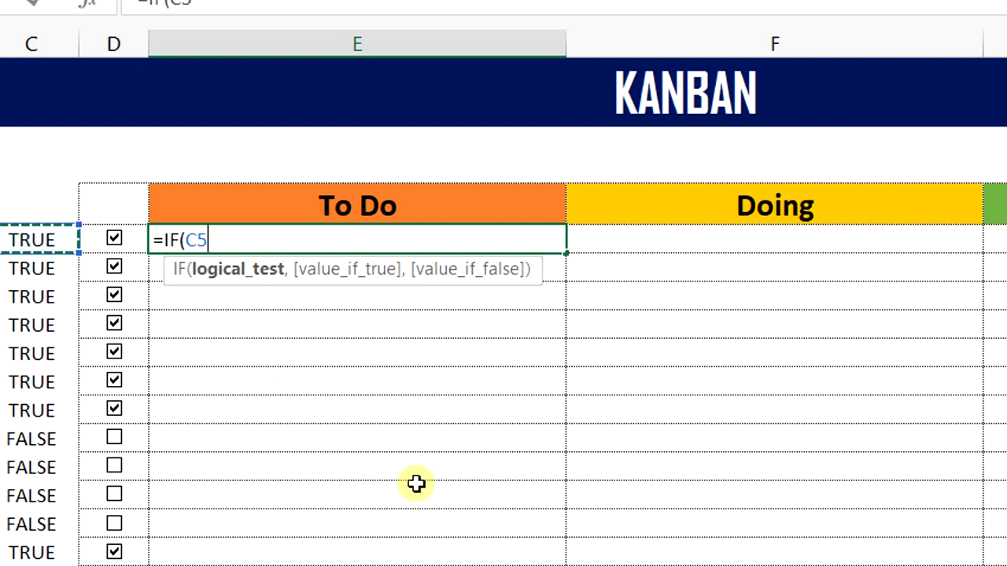
text(=FALSE)
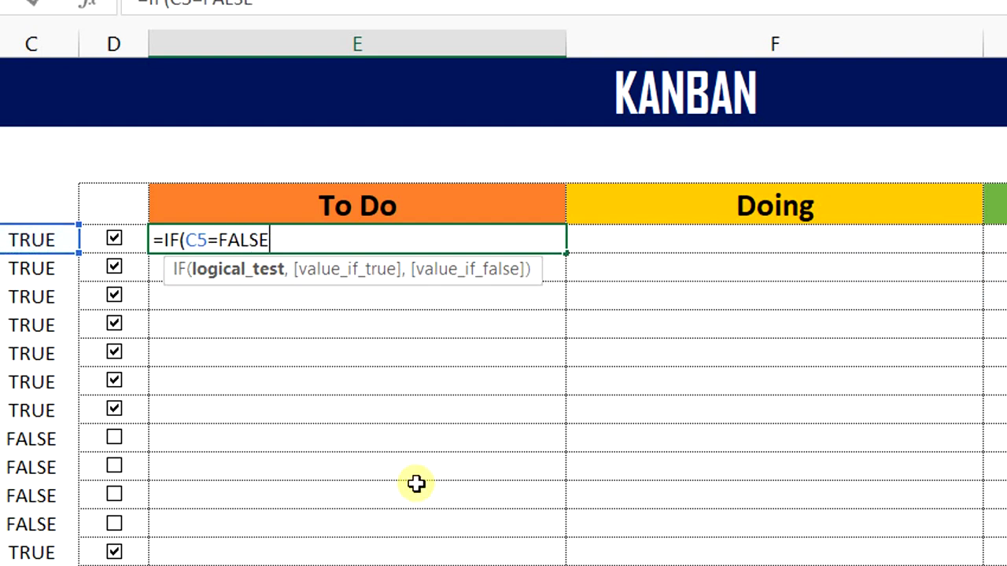
text(,)
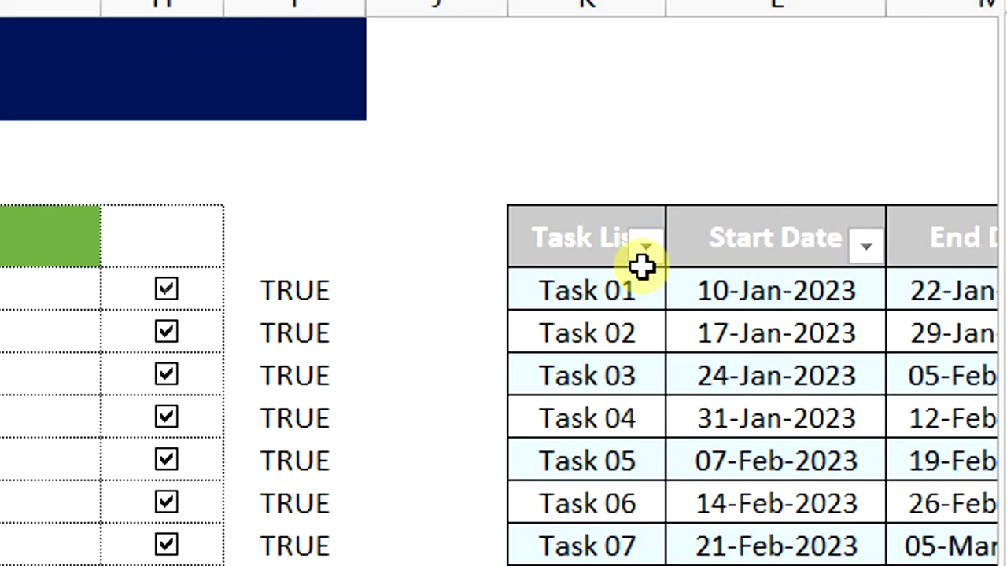
click(579, 292)
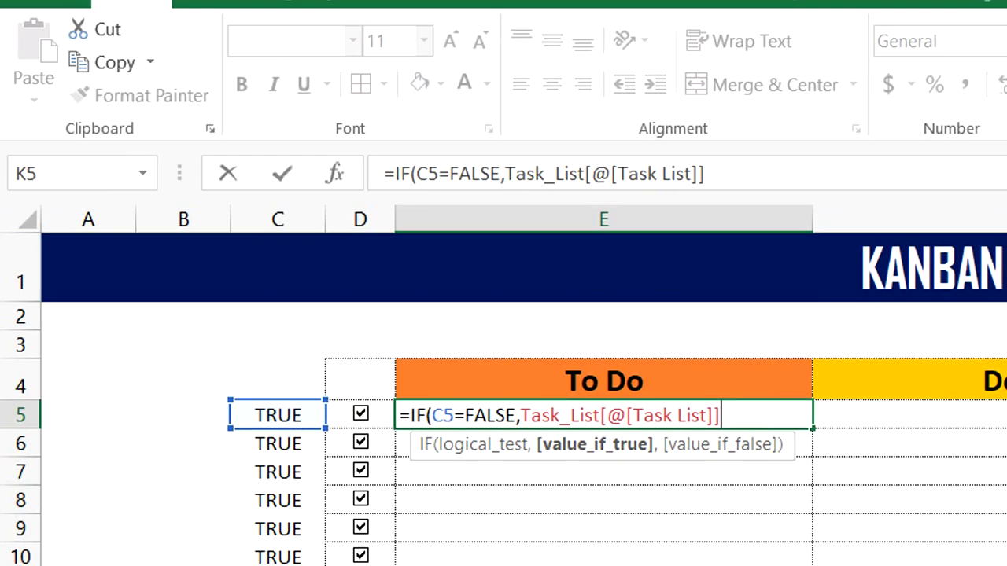
text(,"")
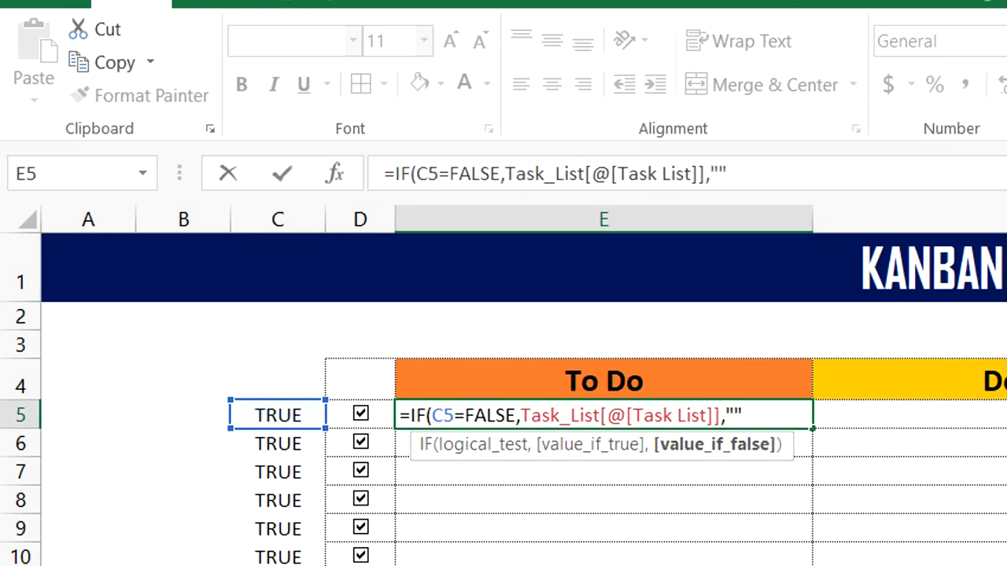
text())
key(Return)
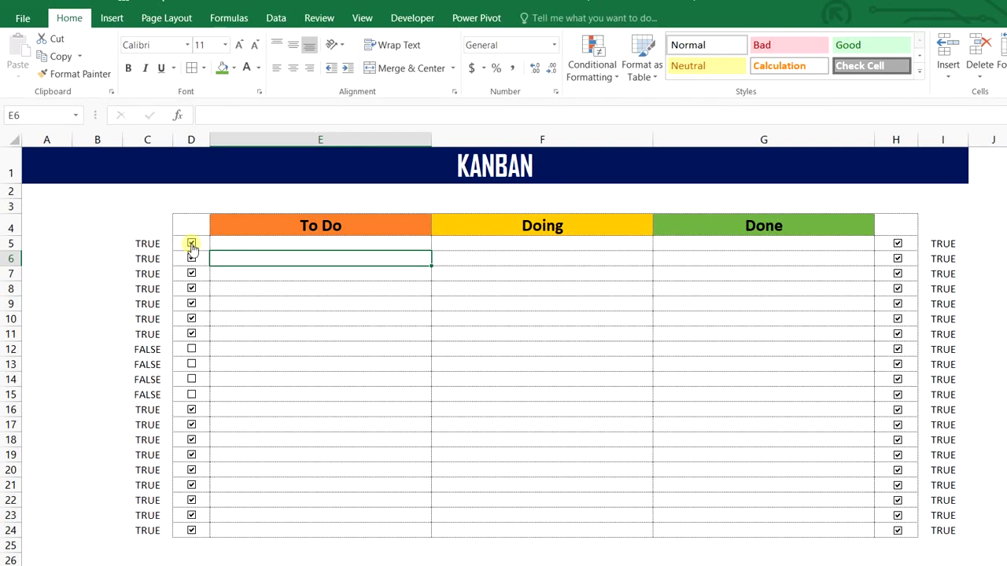
Test the To Do formula in E5 by clearing, re-ticking and clearing the check box in D5, and review the formula
click(192, 246)
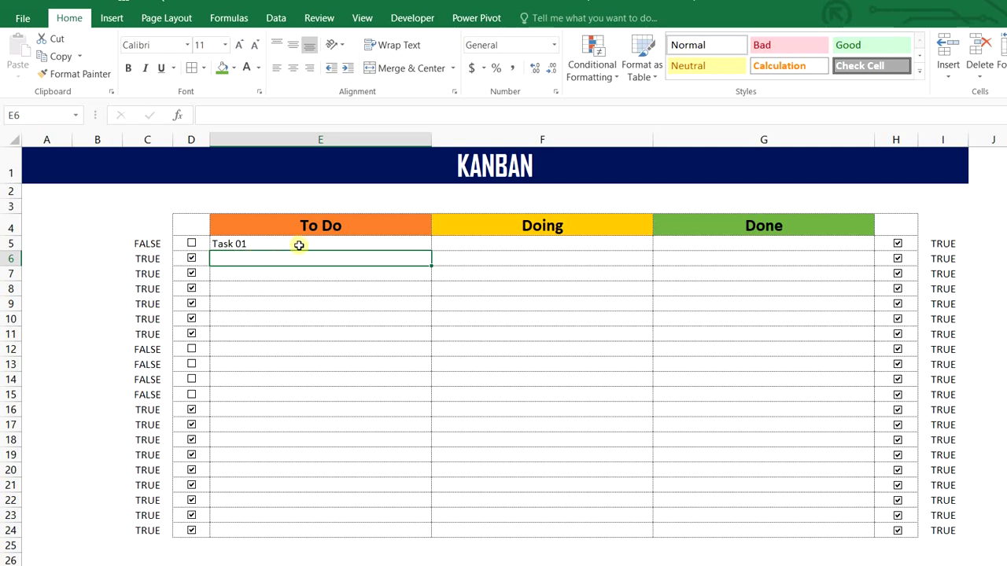
double_click(299, 246)
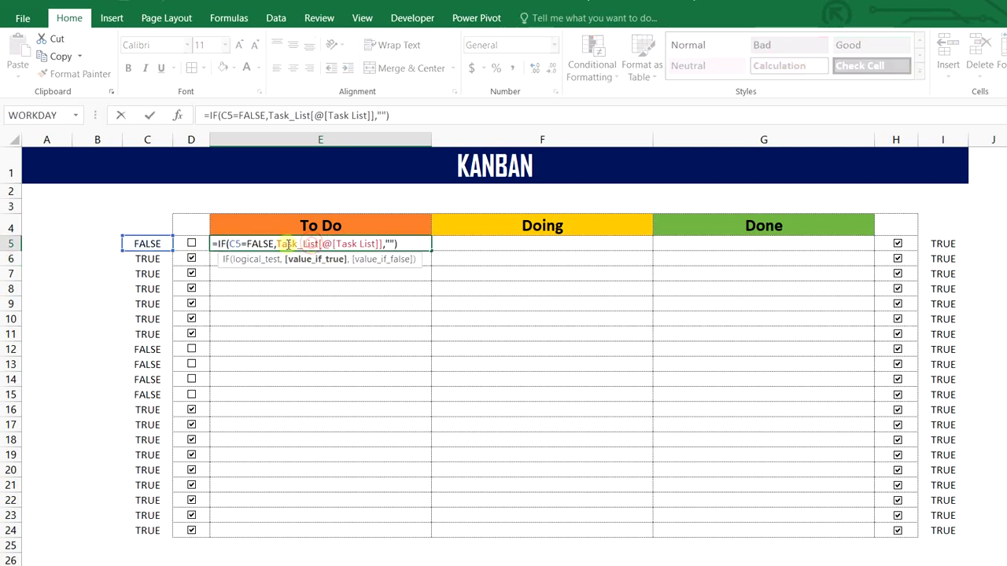
key(Return)
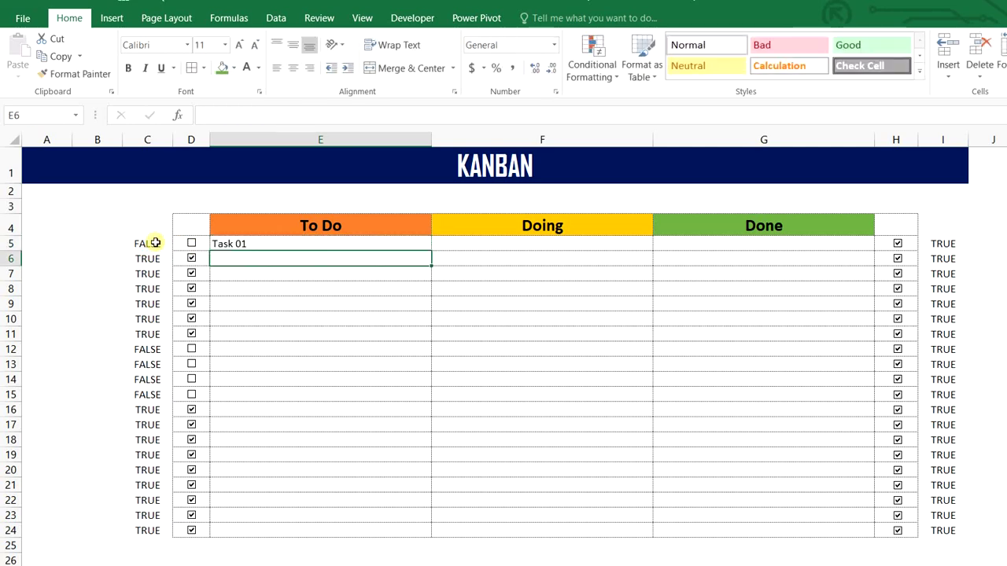
click(191, 245)
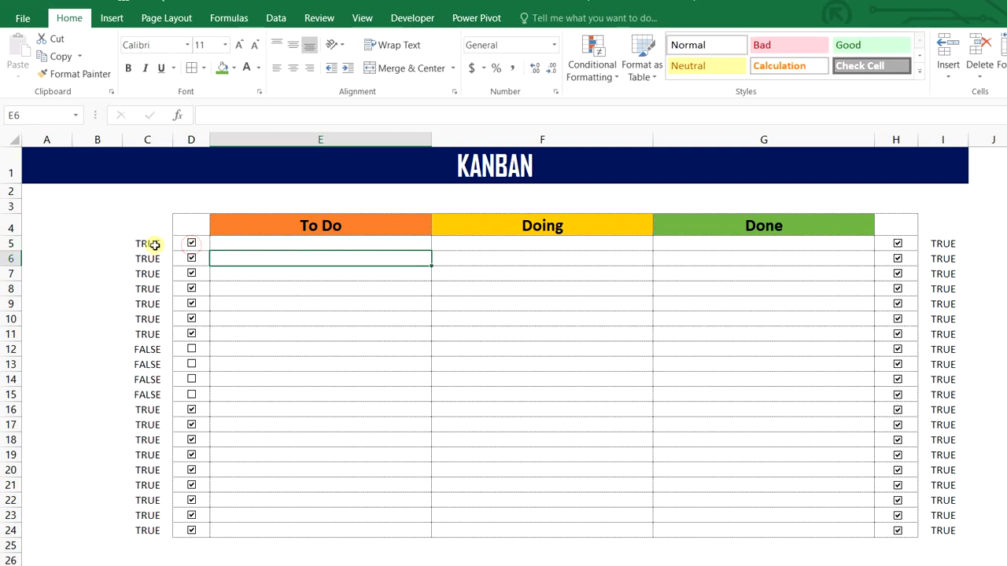
click(243, 246)
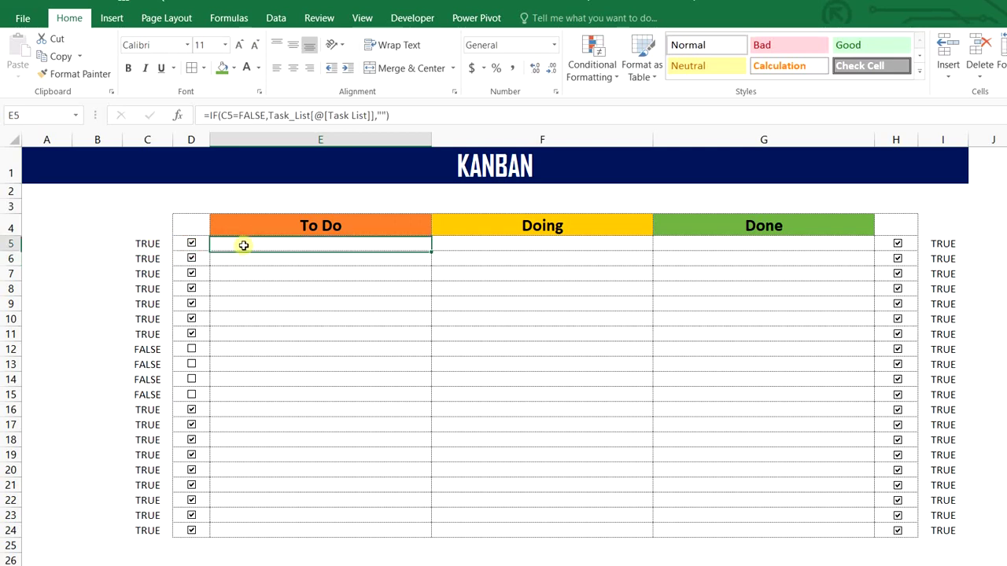
click(192, 243)
Centre the contents of E5 to G24 and copy the E5 formula down to E24
key(ctrl+a)
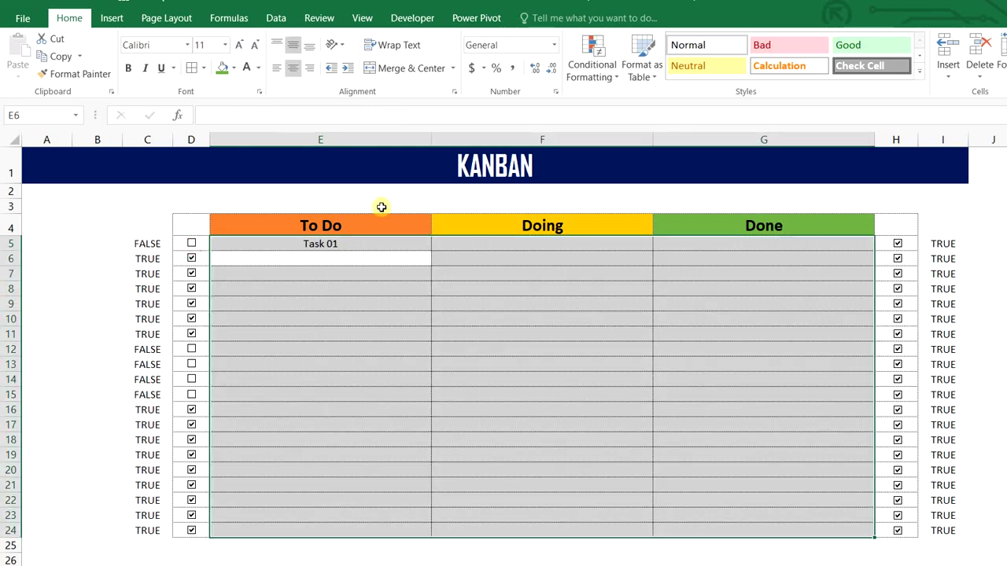
click(387, 239)
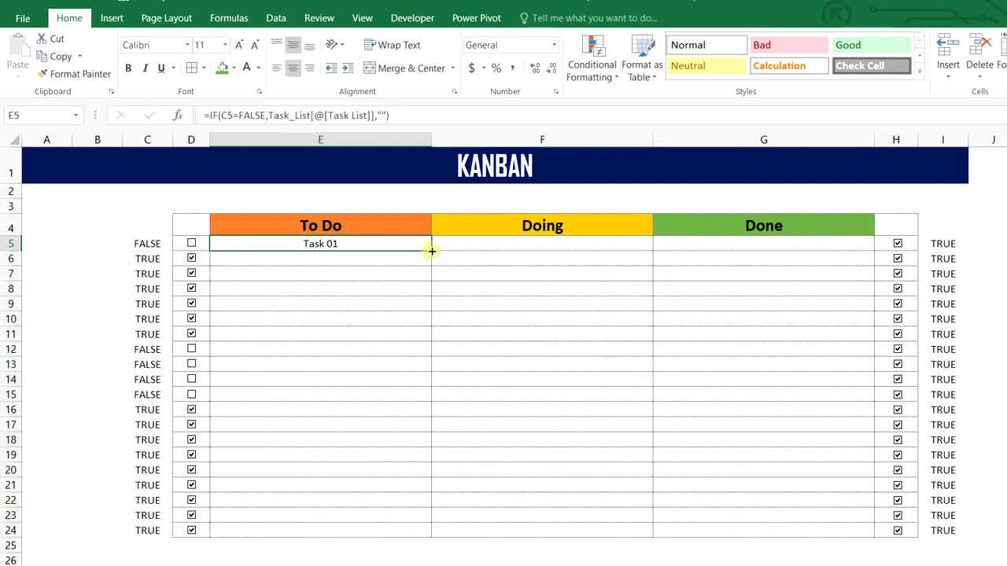
drag(432, 251, 438, 540)
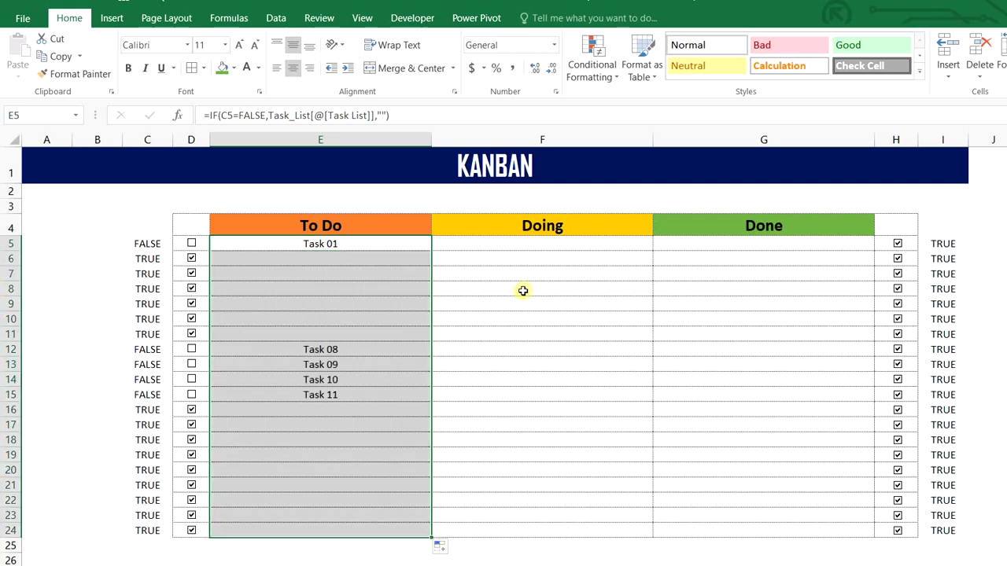
click(546, 411)
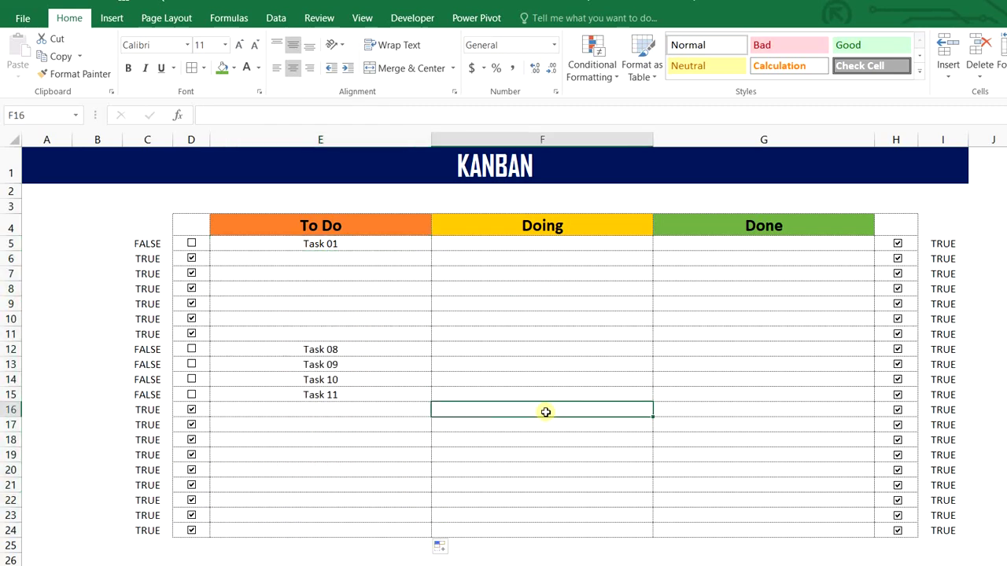
Enter the Doing formula =IF(OR(C5=FALSE,I5=TRUE),"",Task_List[@[Task List]]) in F5, taking the task name from the task list table
click(627, 243)
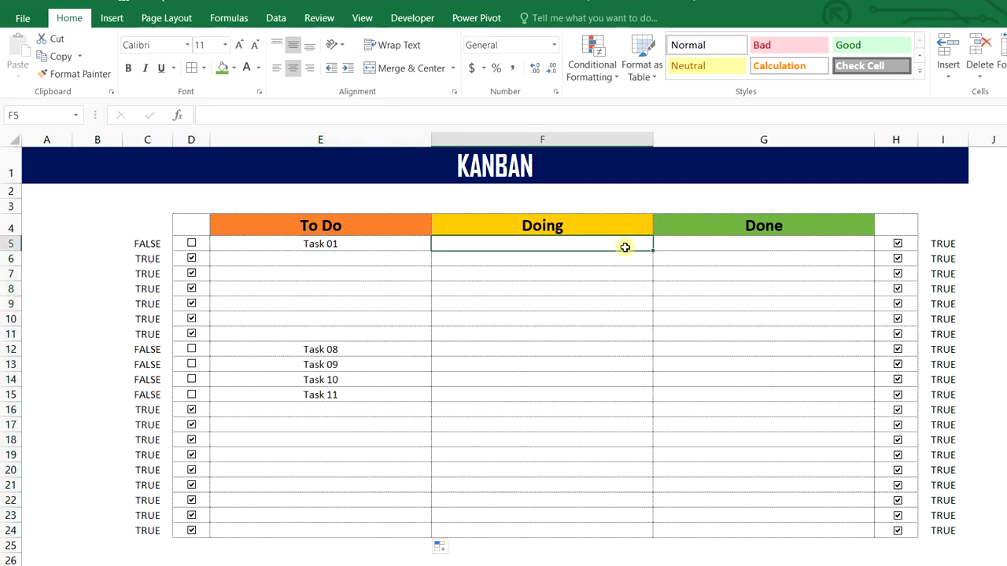
text(=IF()
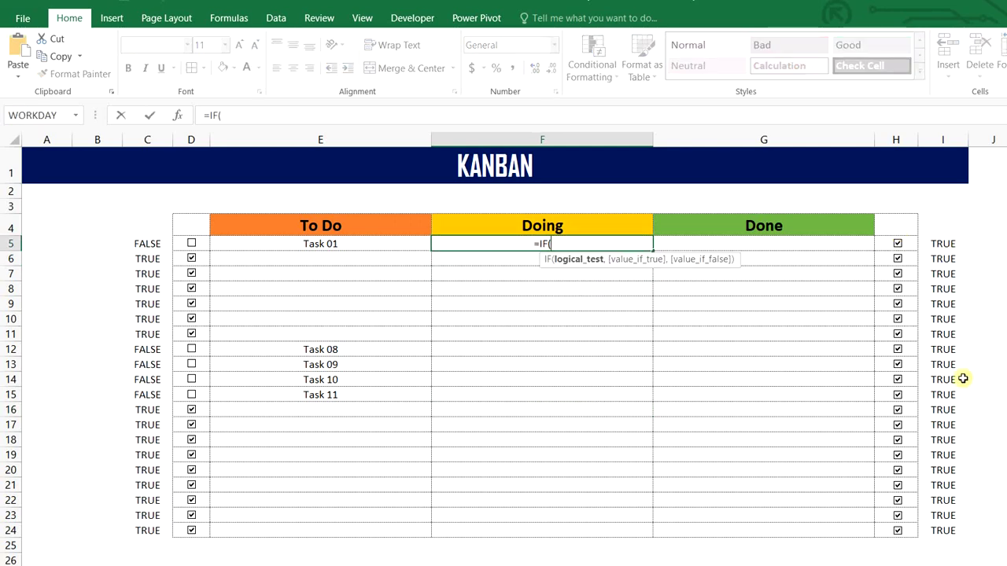
text(OR)
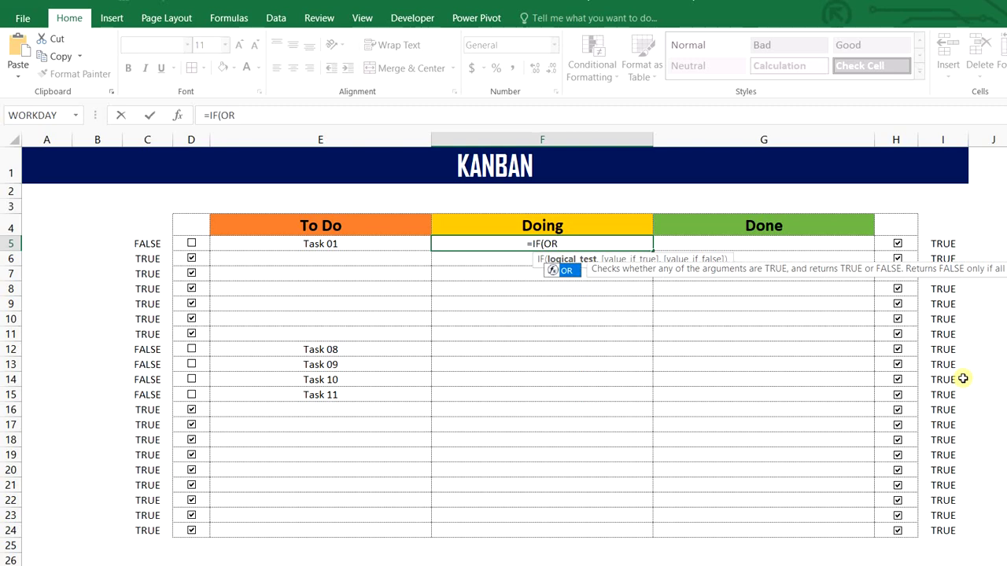
text(()
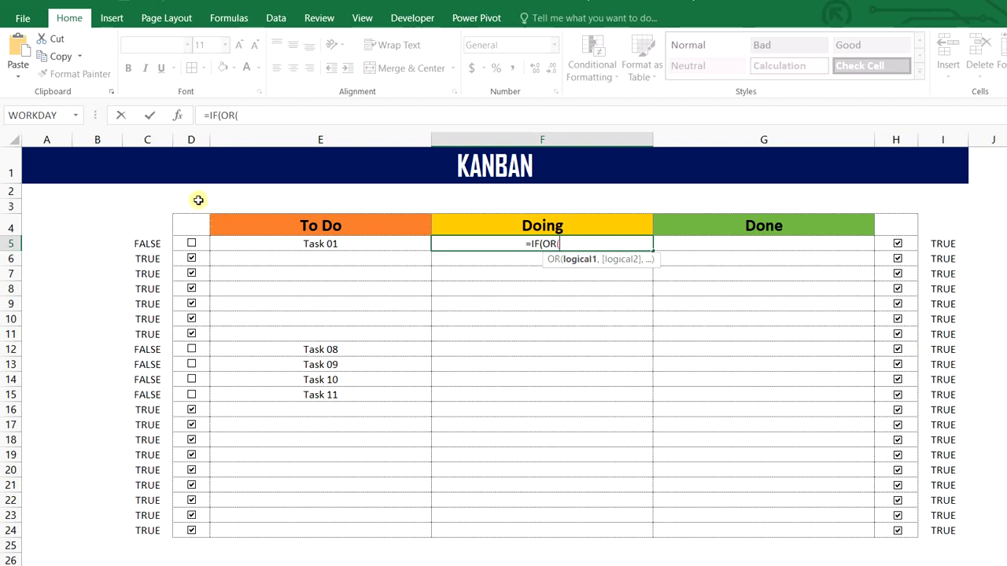
click(142, 243)
text(=FAL)
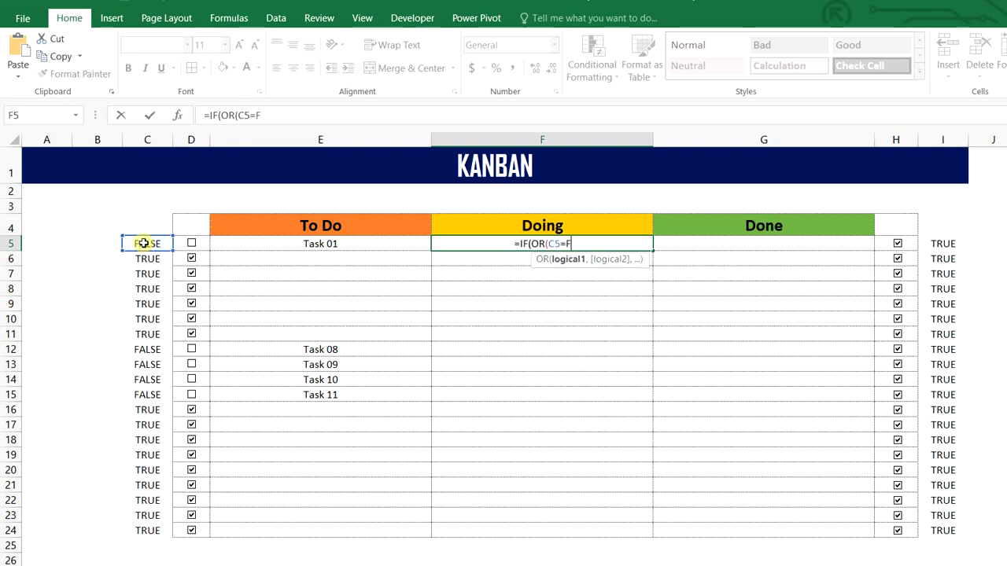
text(SE,)
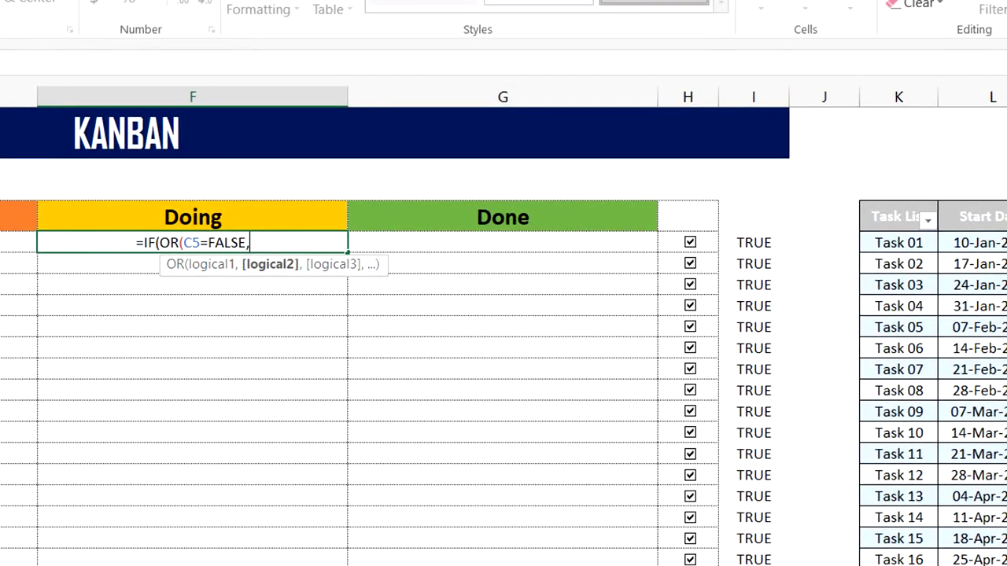
click(765, 245)
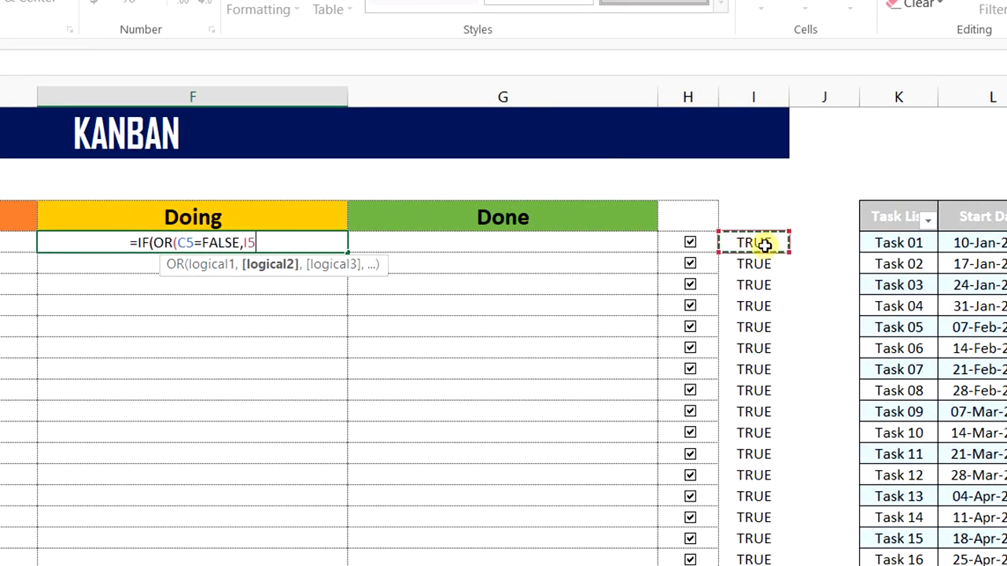
text(=TRUE)
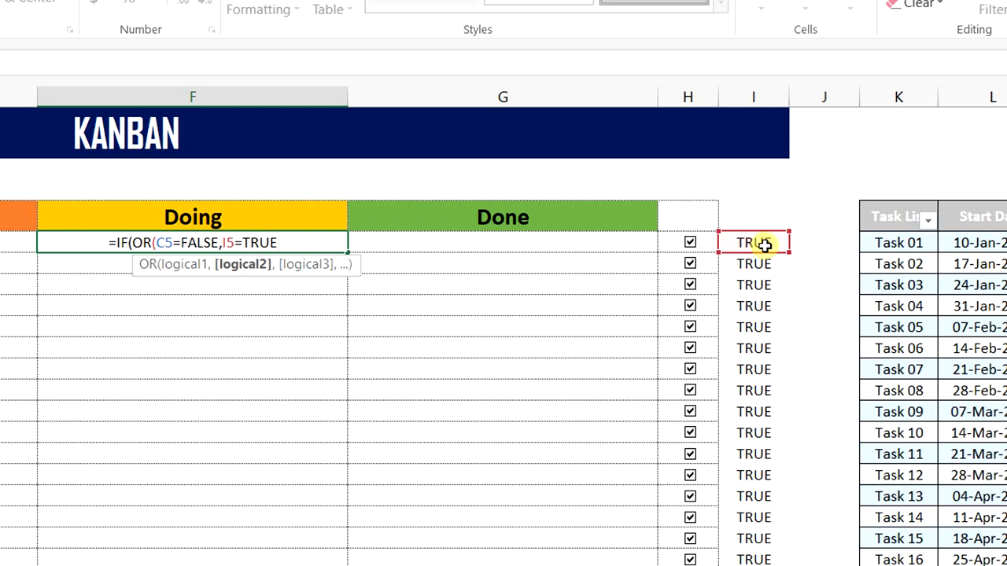
text(,)
text("")
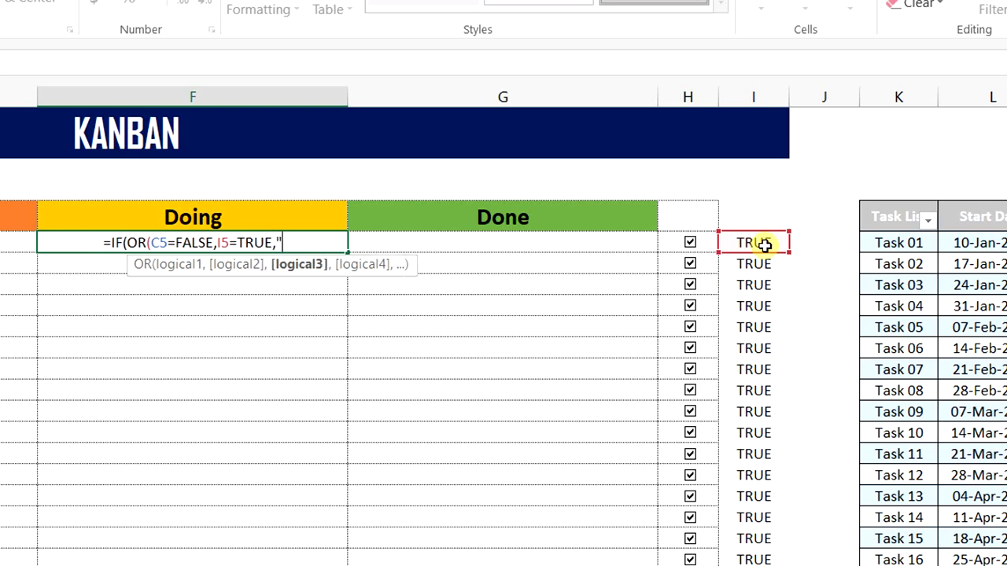
text(,)
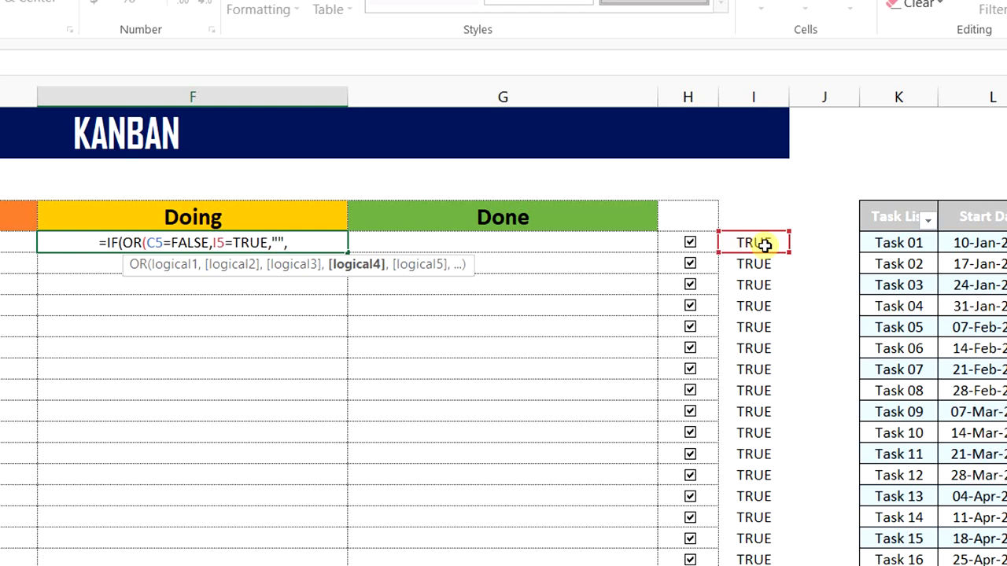
click(900, 247)
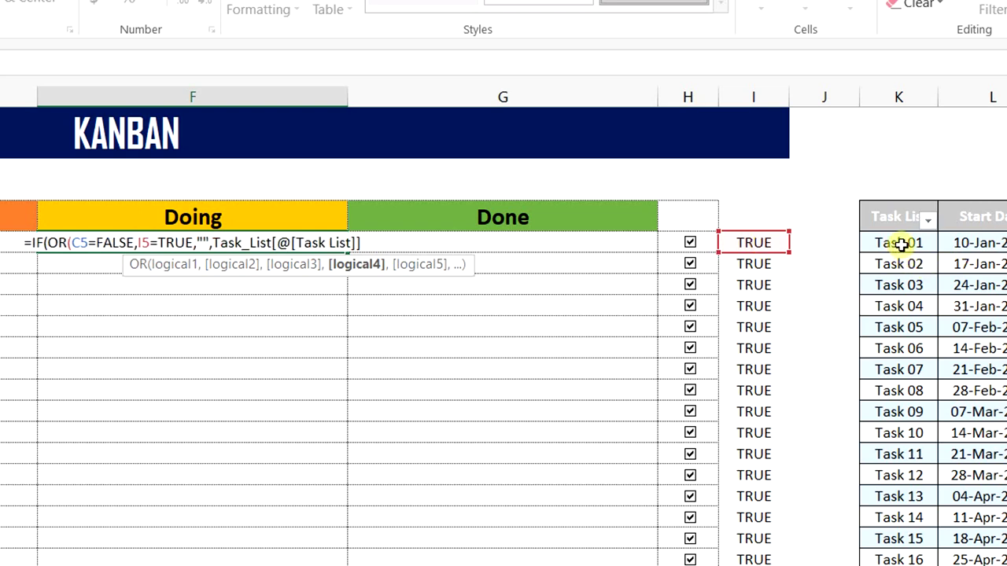
text())
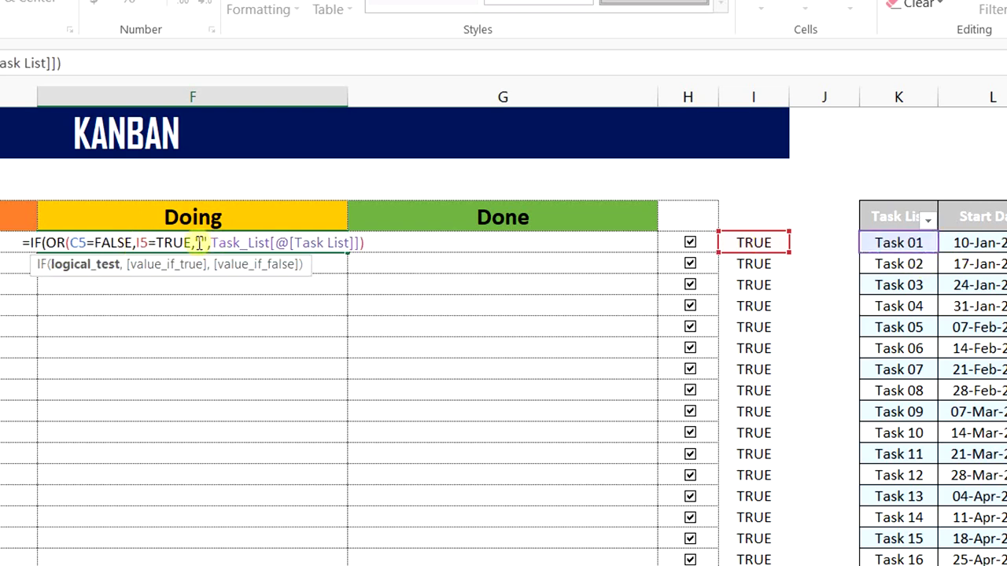
click(191, 242)
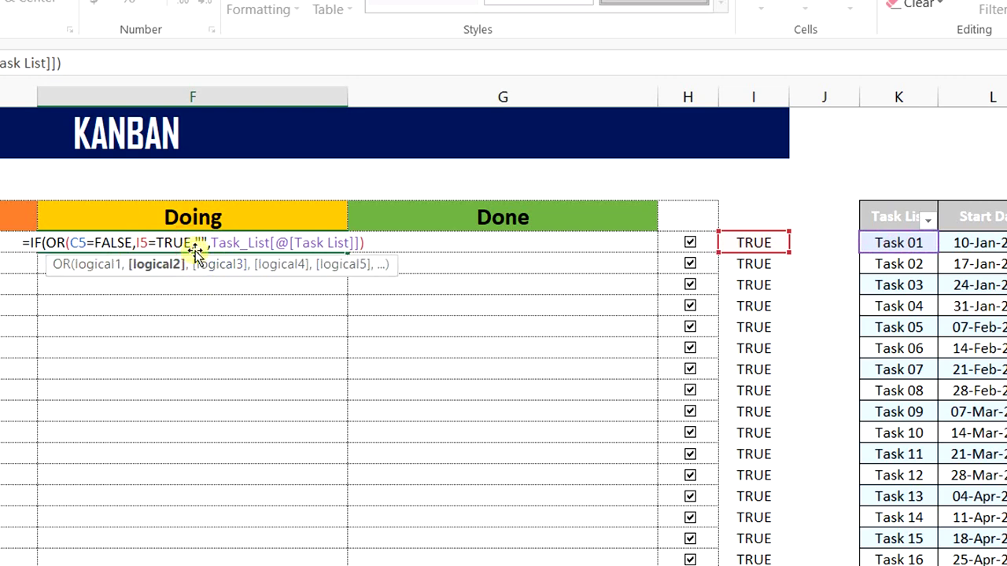
text())
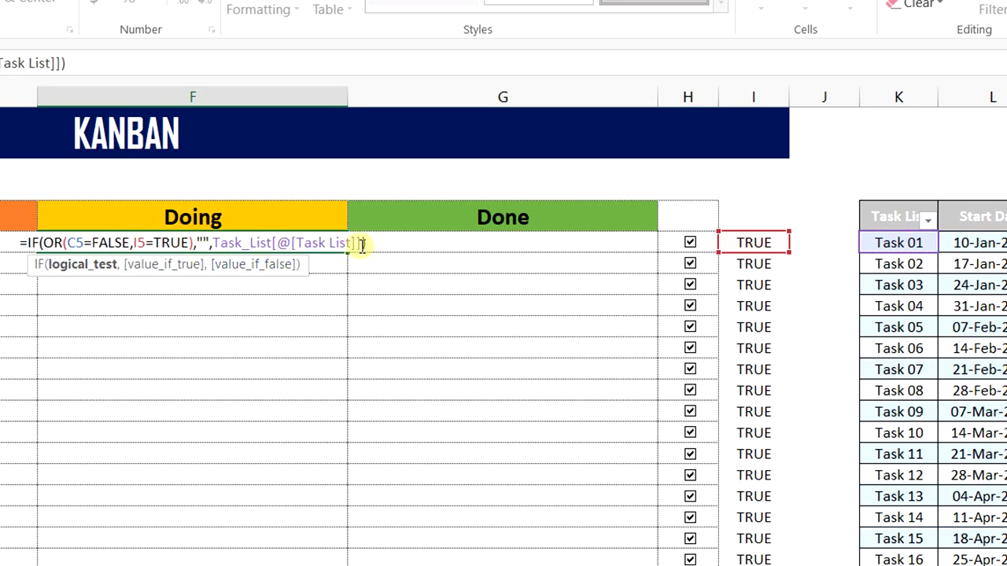
click(390, 242)
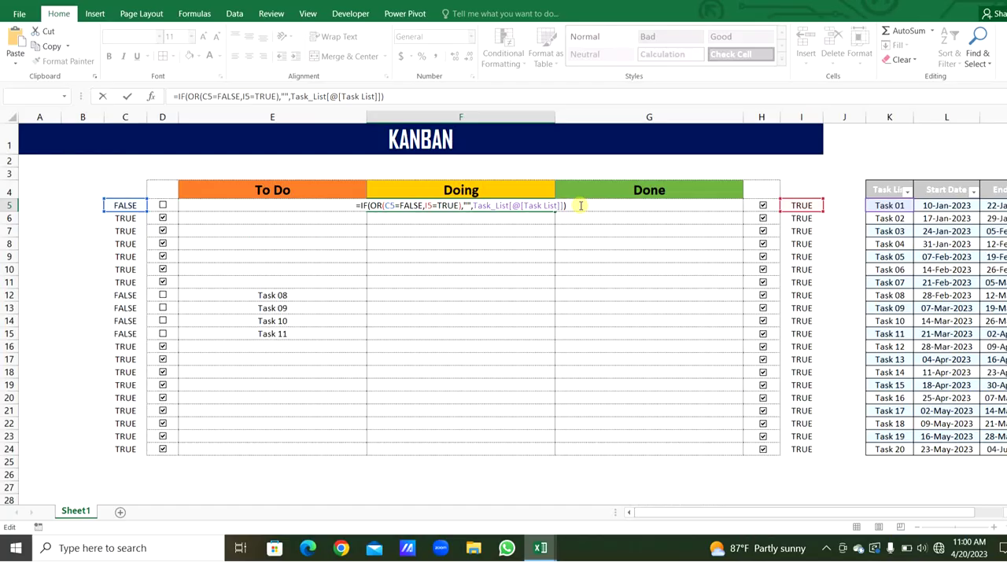
key(Return)
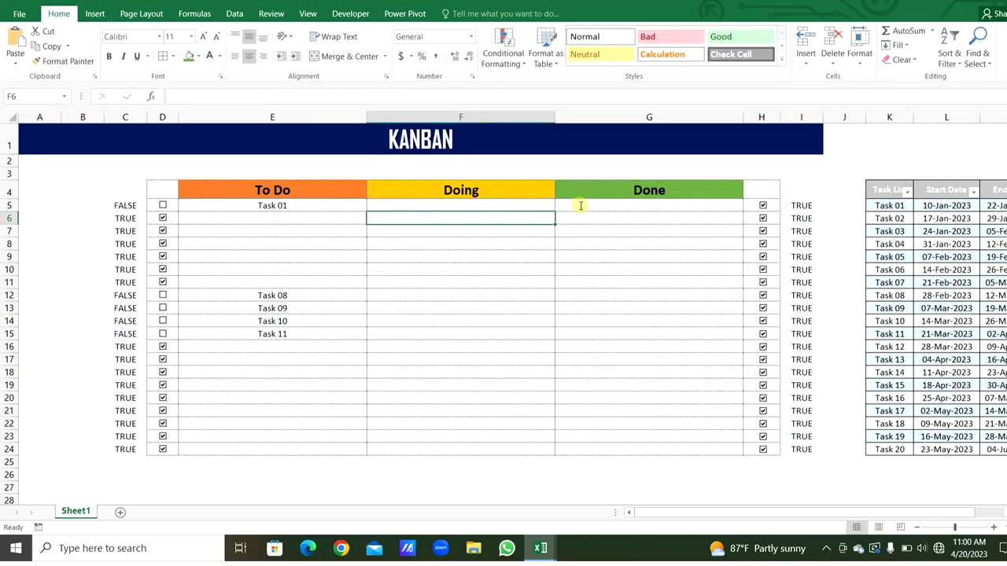
Copy the F5 formula down to F24 and test it by ticking the check boxes in D5 and D6
click(532, 206)
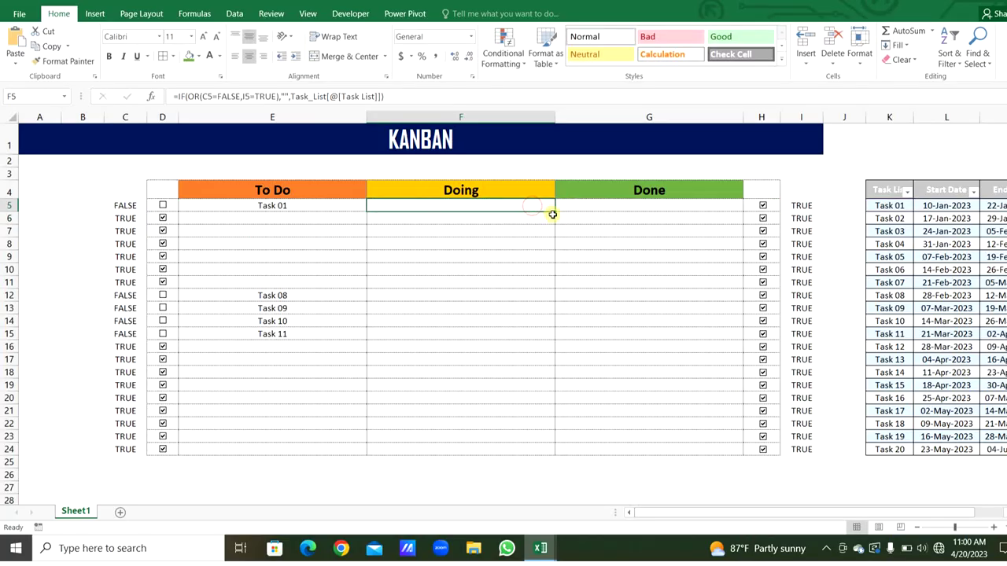
drag(553, 213, 553, 453)
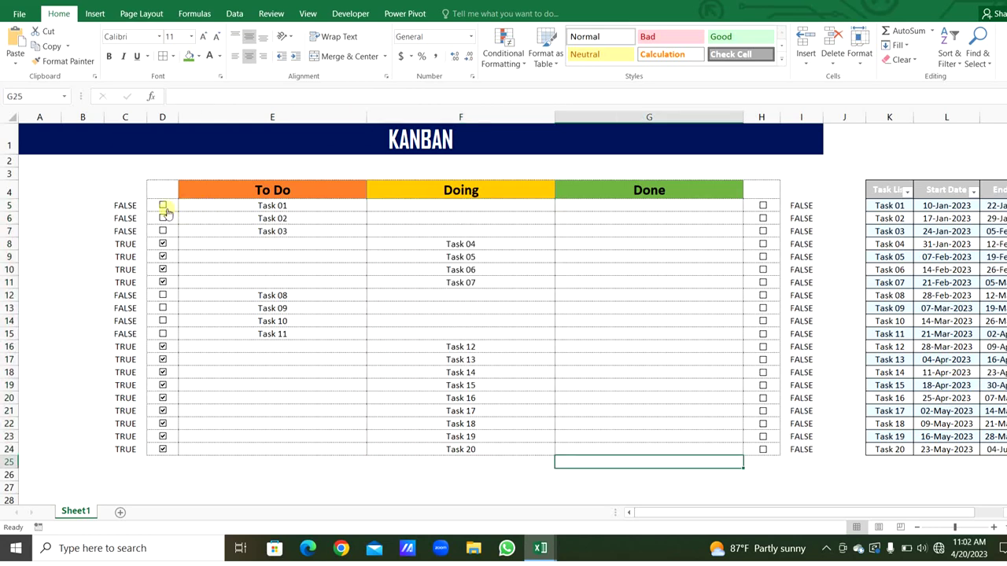
click(163, 205)
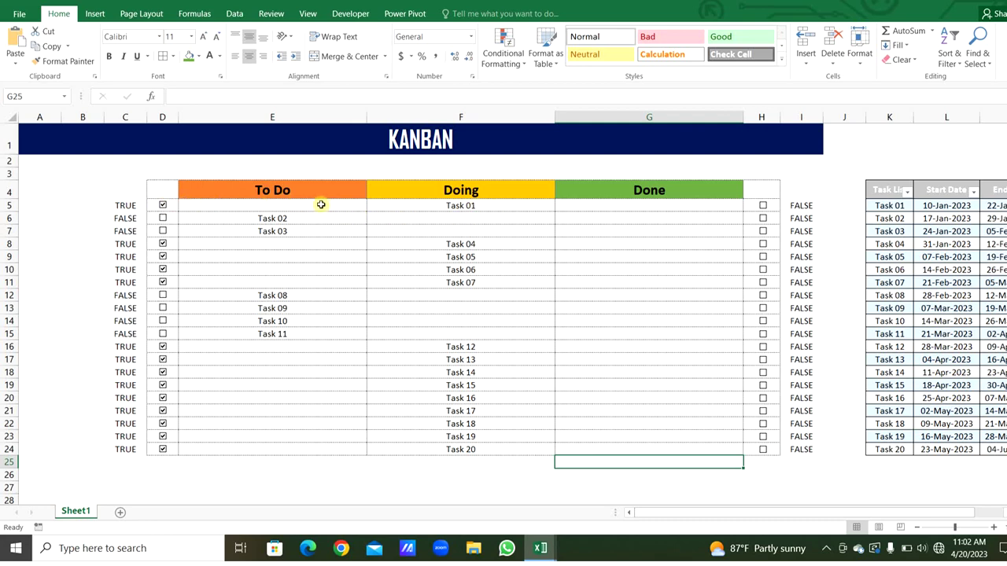
click(445, 206)
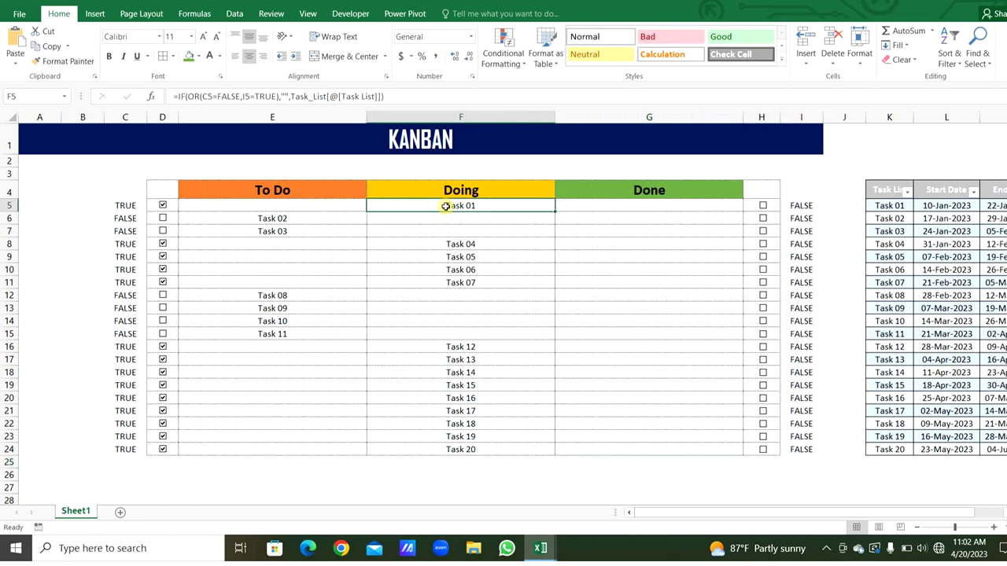
click(163, 219)
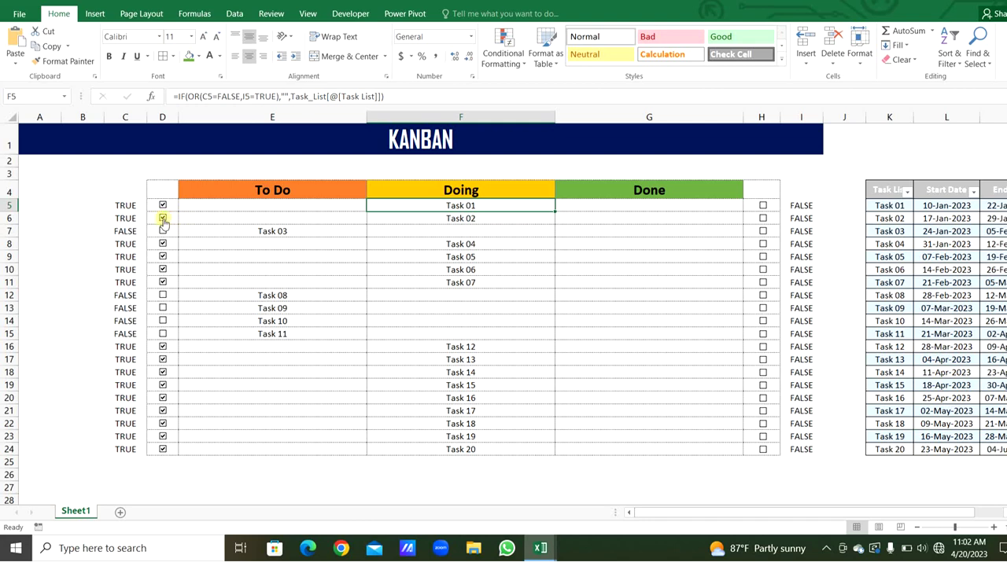
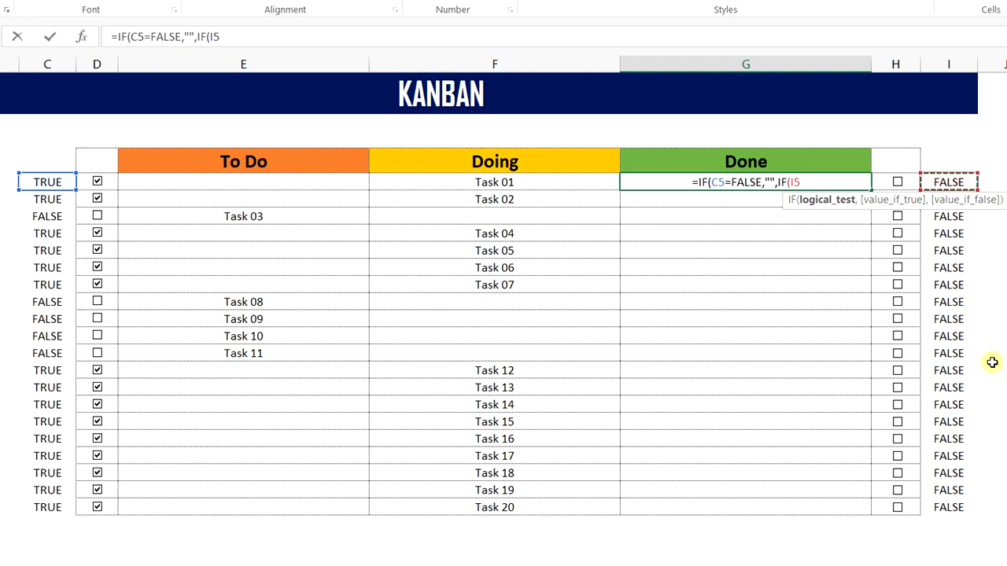
Complete the Done formula in G5 as =IF(C5=FALSE,"",IF(I5=FALSE,"",Task_List[@[Task List]]))
text(=FALSE,)
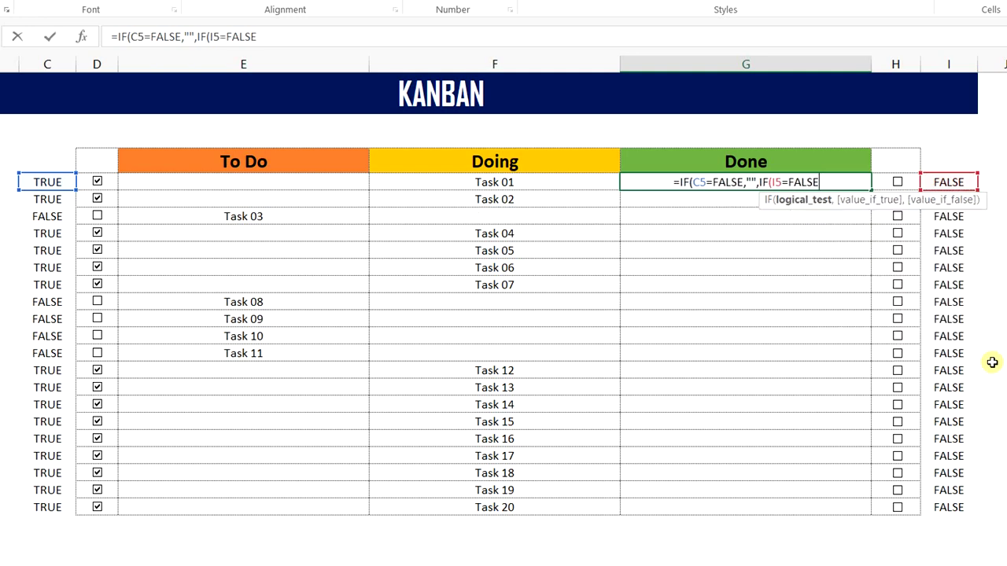
text("",)
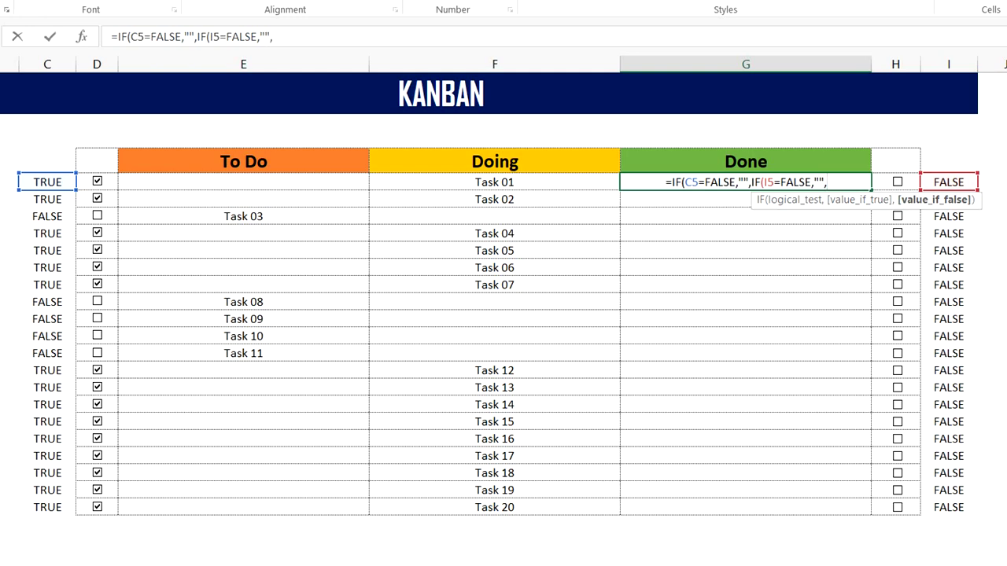
text(Task_List[@[Task List]])
text()))
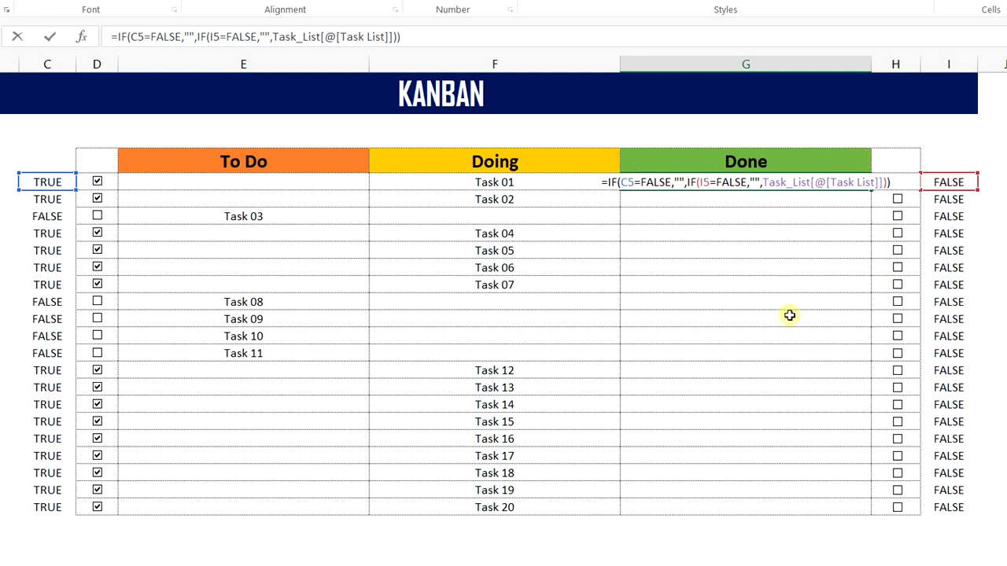
key(Return)
Copy the Done formula from G5 down to G24
click(852, 178)
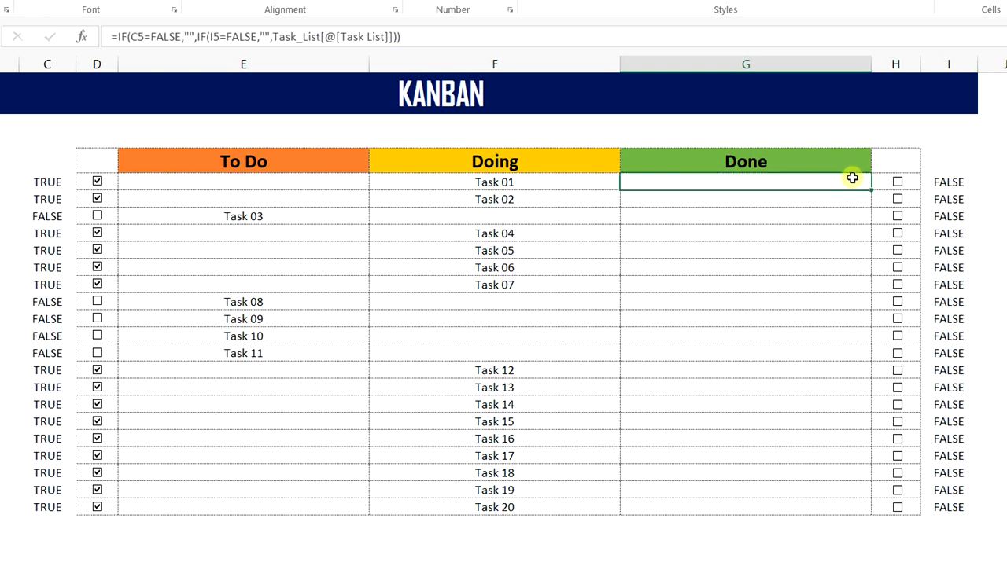
drag(869, 190, 848, 511)
click(835, 556)
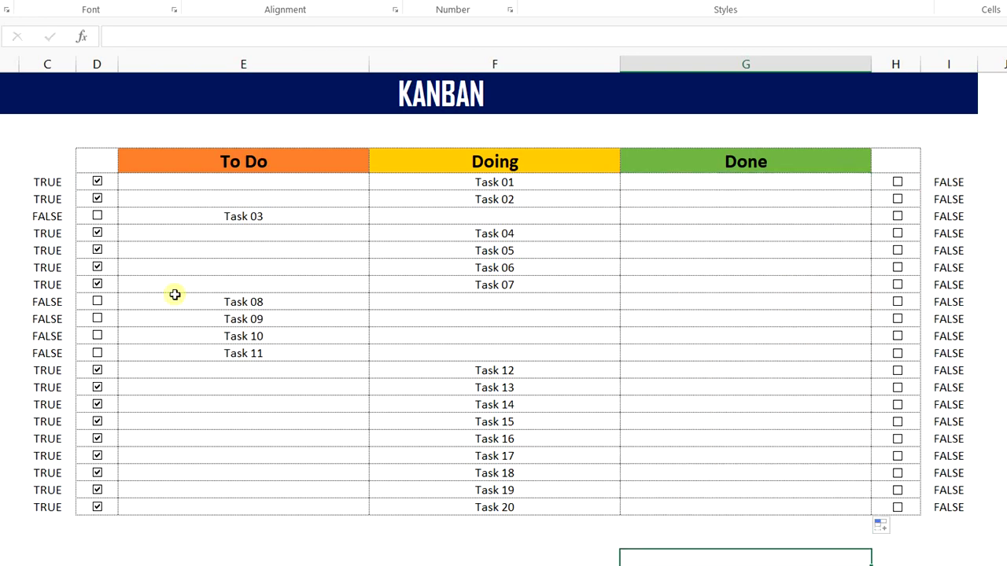
Test moving Task 01 and Task 02 across the board by clearing and re-ticking D5 and D6 and ticking H5 and H6
click(98, 187)
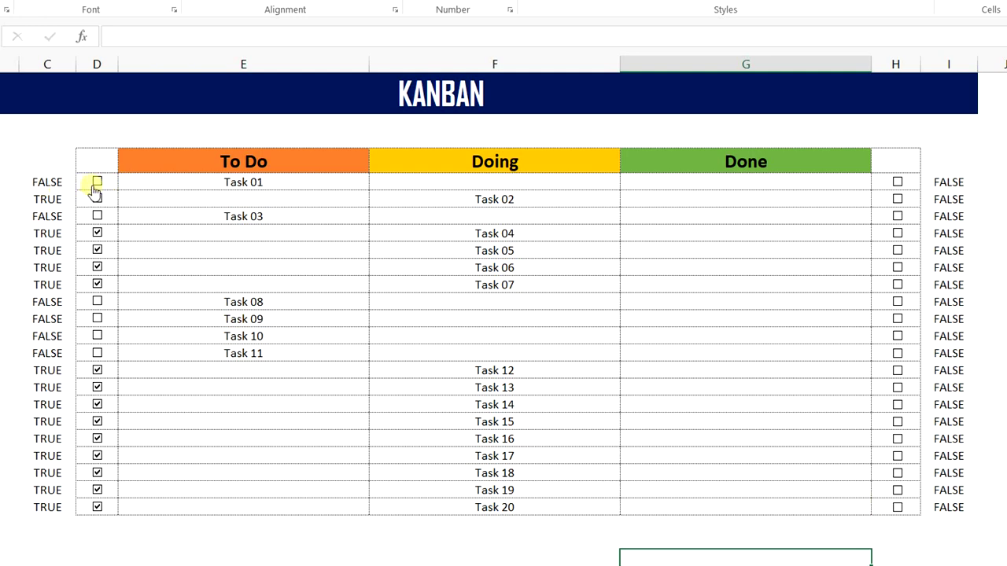
click(98, 184)
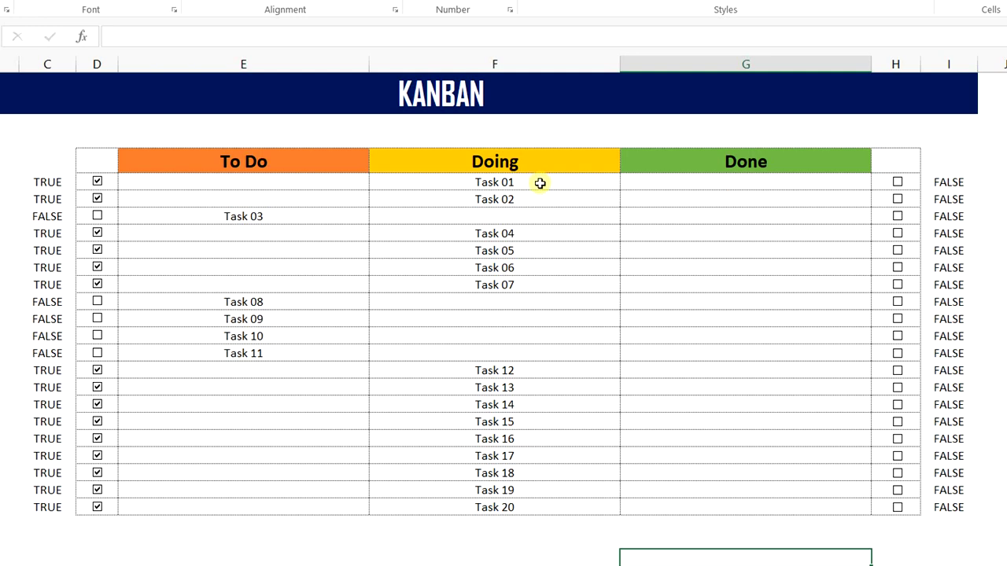
click(897, 184)
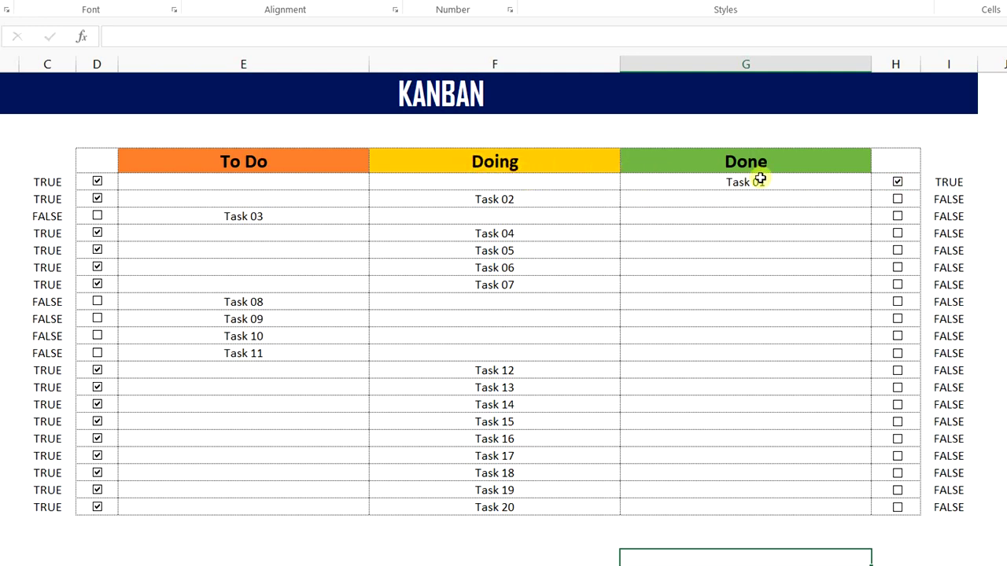
click(97, 201)
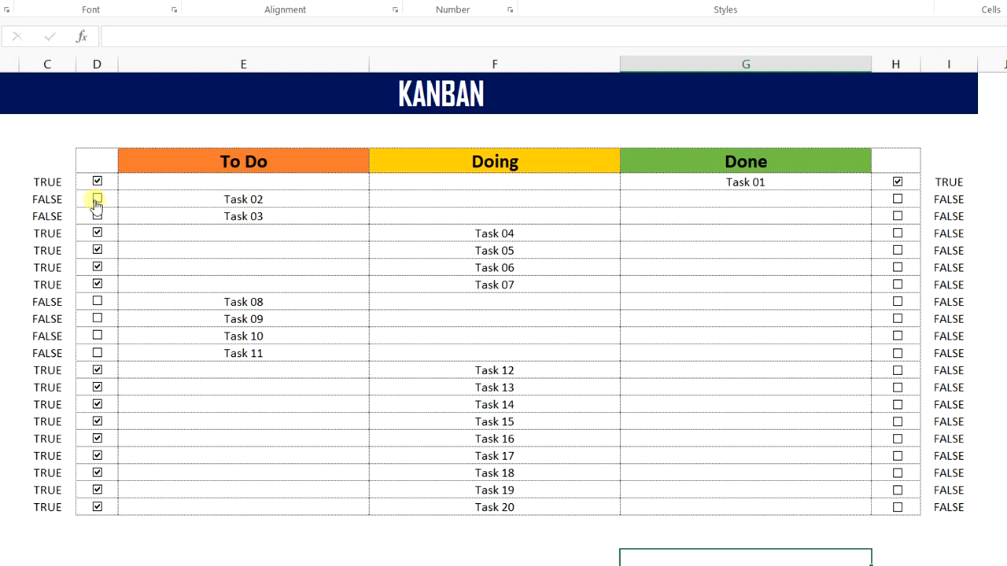
click(96, 201)
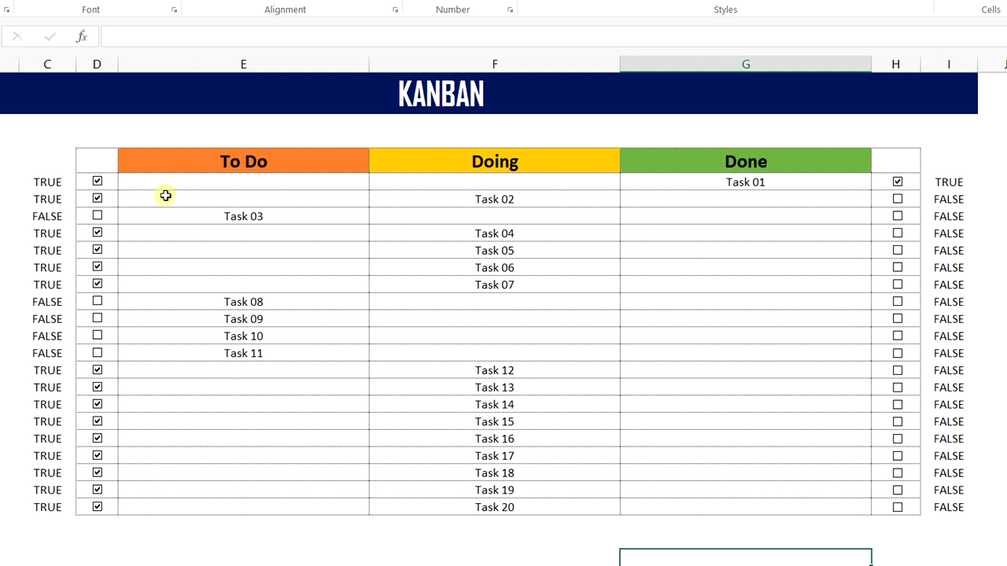
click(898, 202)
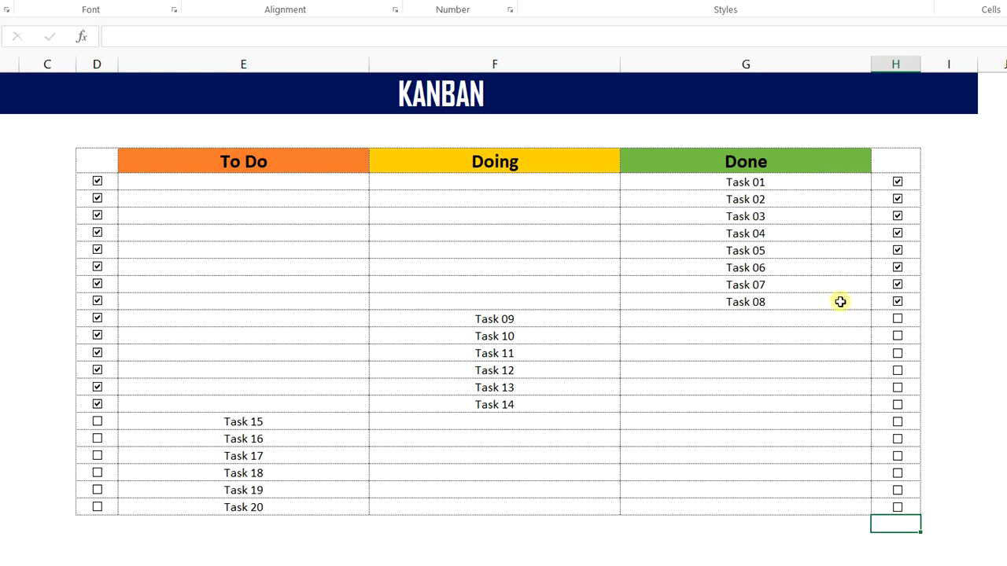
Review the tasks currently in the Doing column and those still in the To Do column
drag(584, 319, 564, 405)
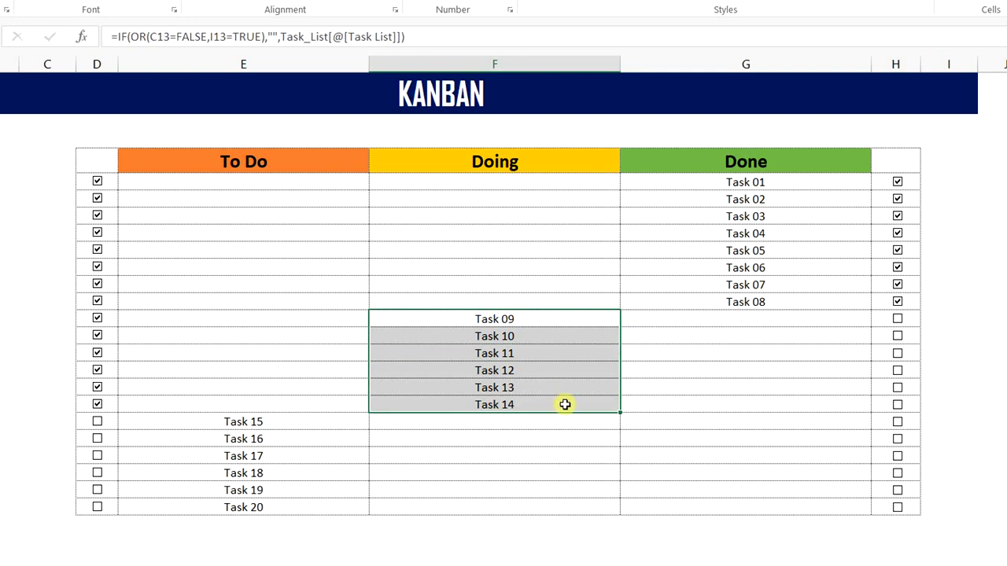
click(300, 425)
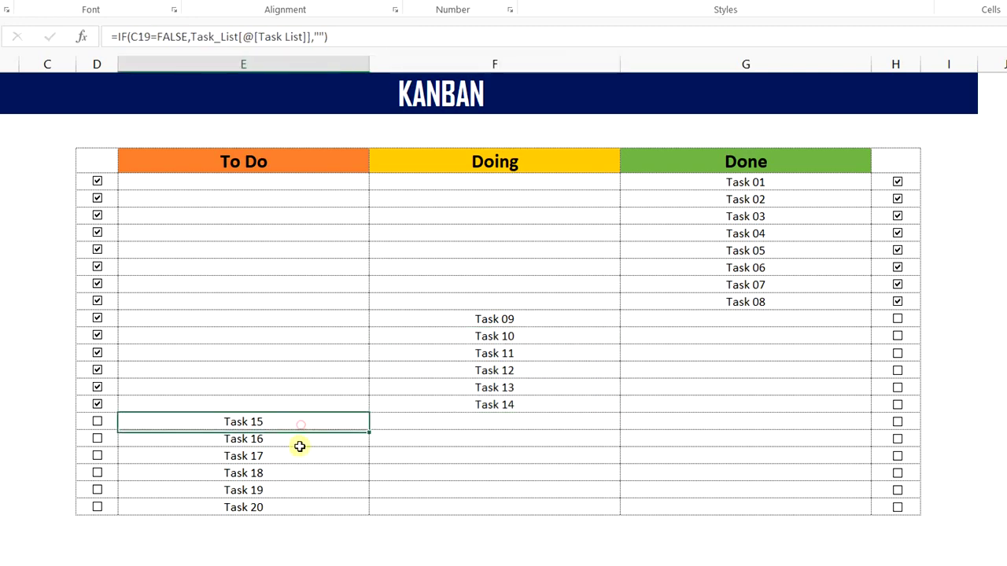
drag(300, 446, 295, 504)
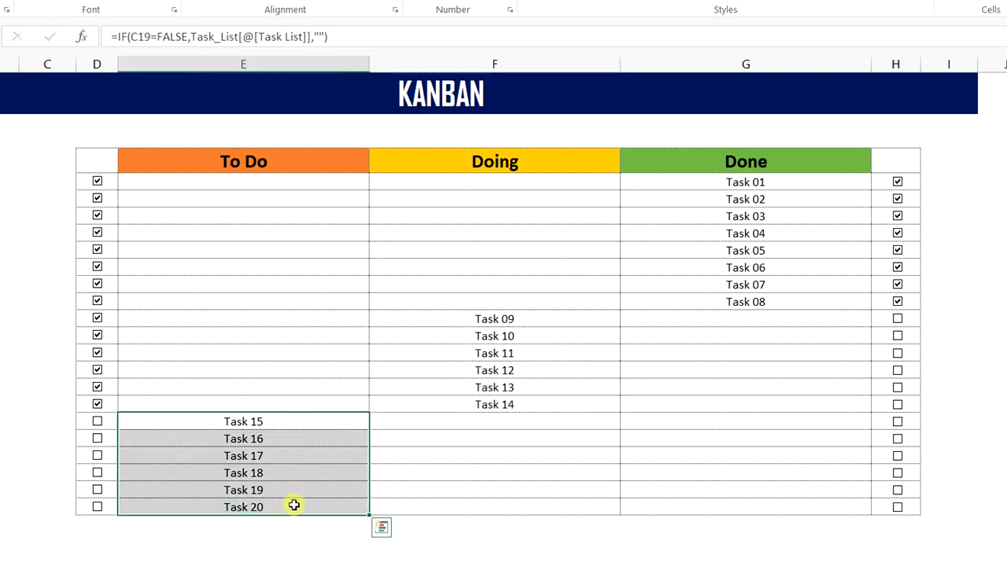
click(410, 507)
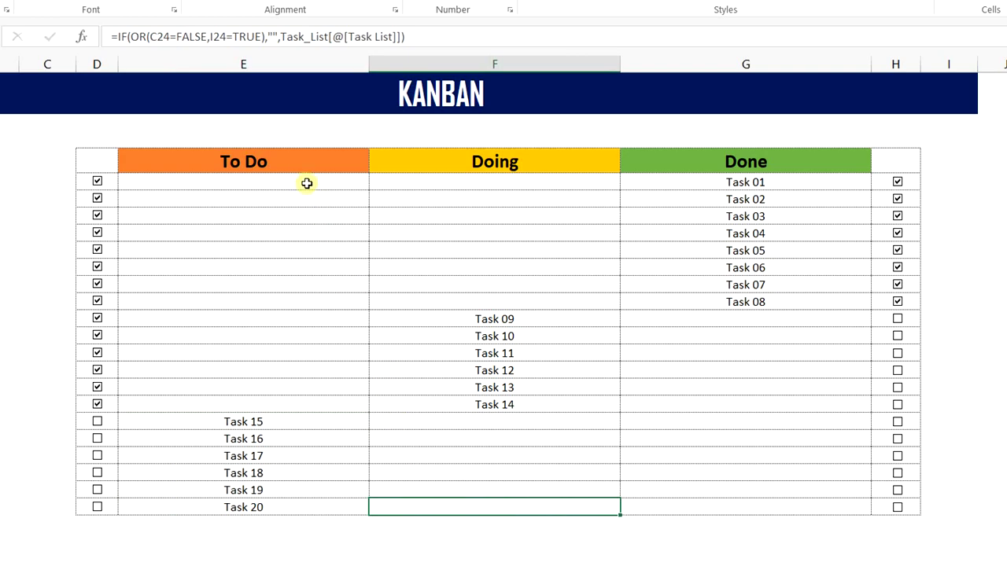
Create a formula-based conditional formatting rule for the To Do cells E5:E24
mouse_move(306, 181)
mouse_down()
mouse_move(318, 247)
mouse_move(297, 512)
mouse_up()
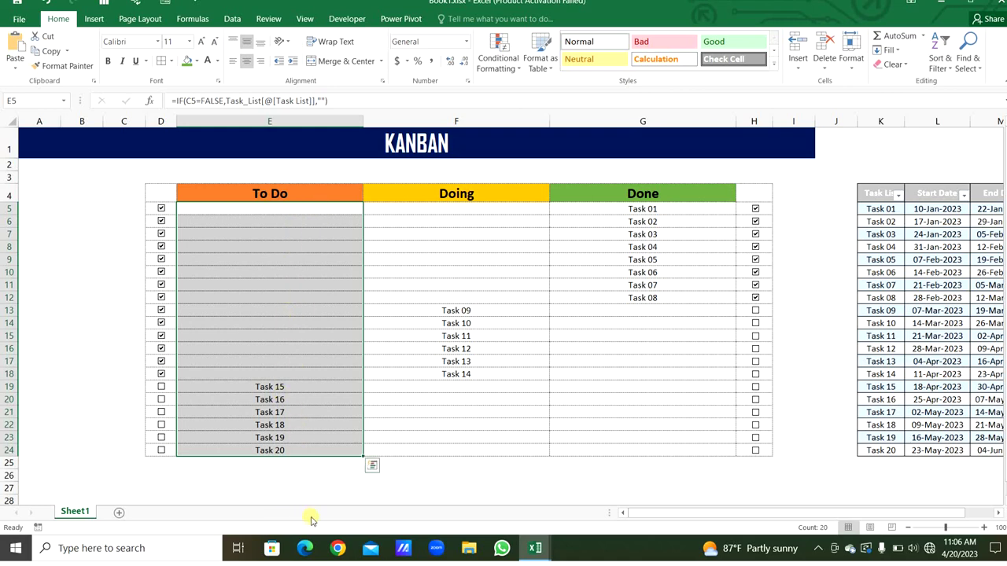
key(alt)
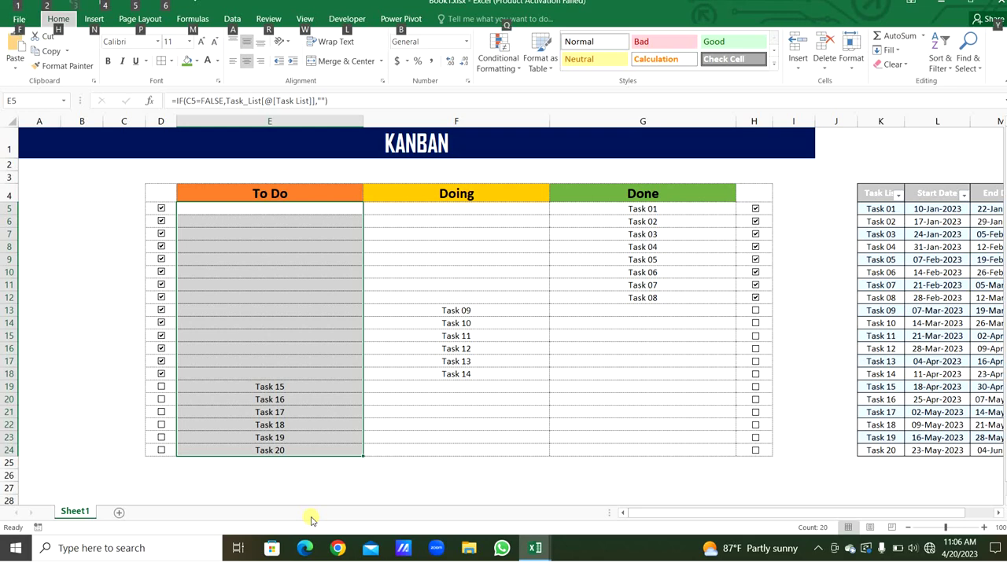
key(o)
key(d)
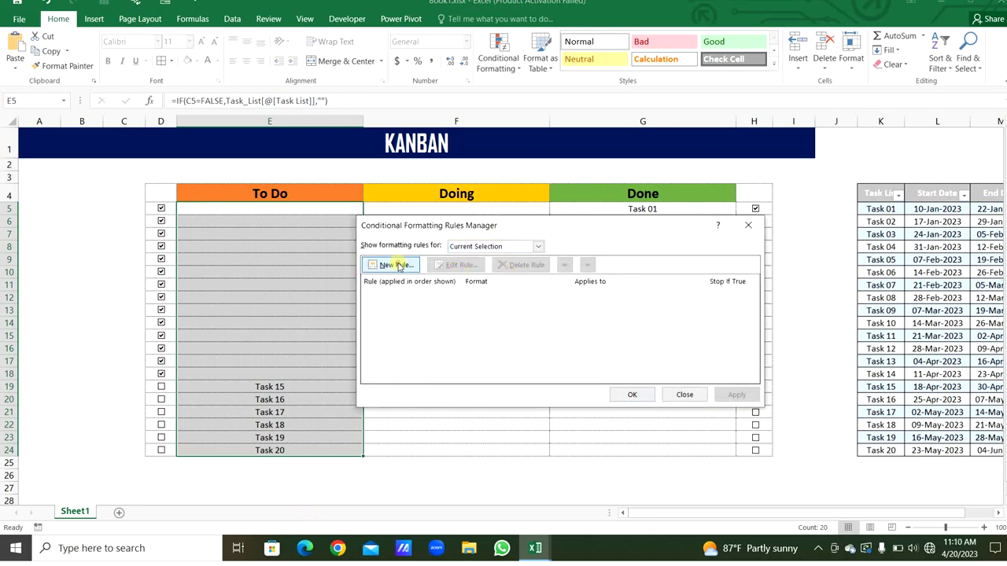
click(396, 265)
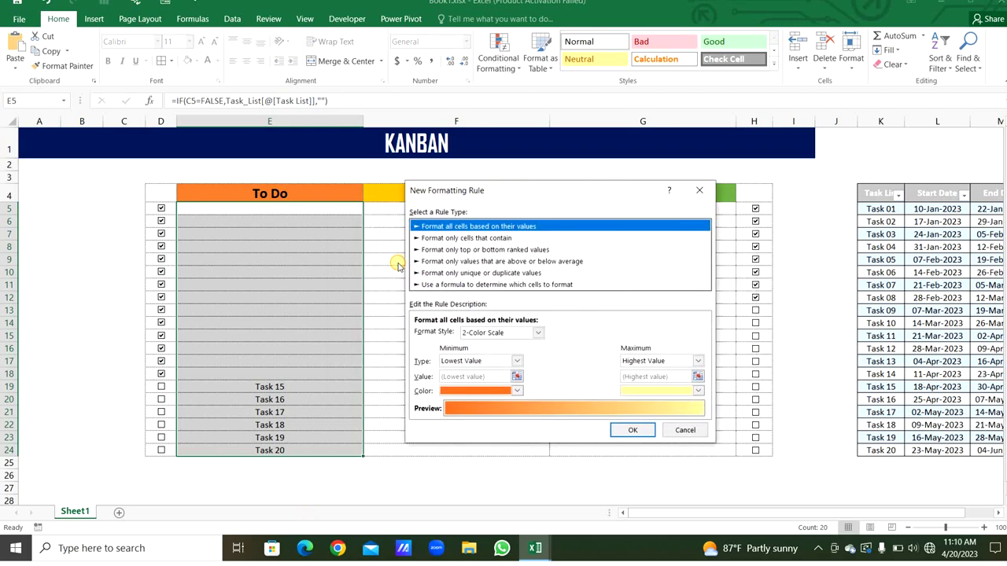
click(507, 285)
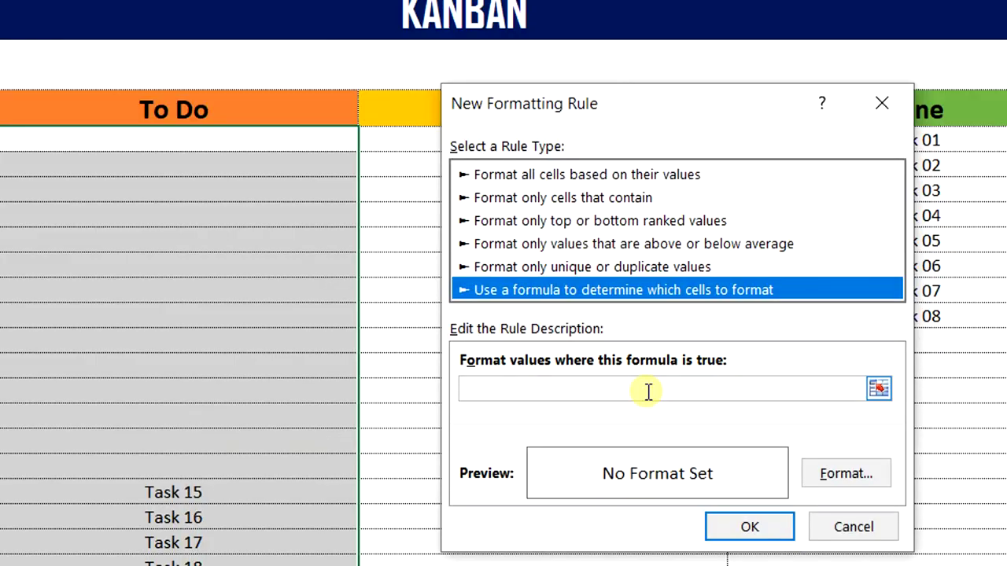
Enter =AND($L5<TODAY(),$E5<>"") as the To Do rule's formula, referencing the Start Date column and E5
click(509, 336)
text(=AND()
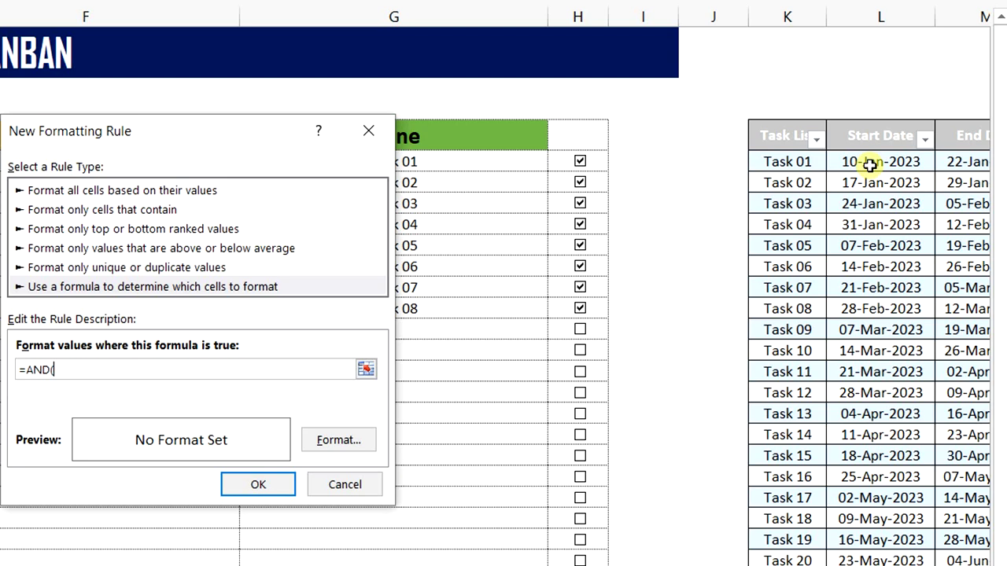
click(869, 164)
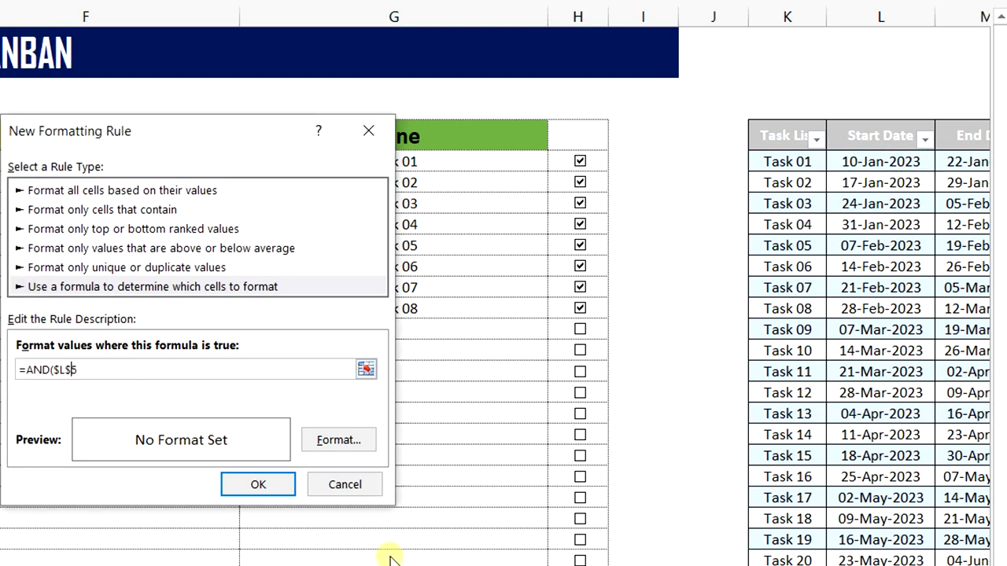
key(F4)
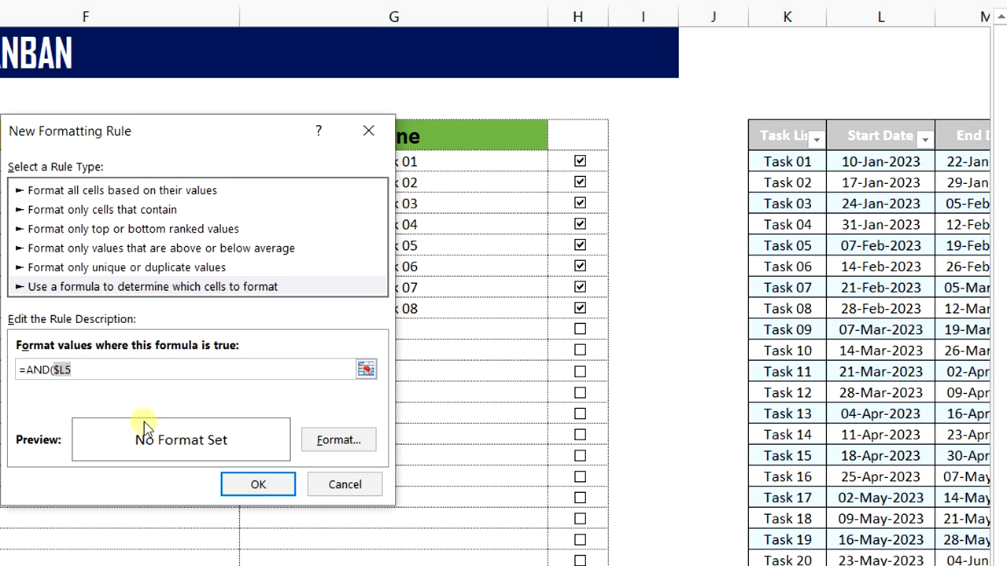
click(88, 370)
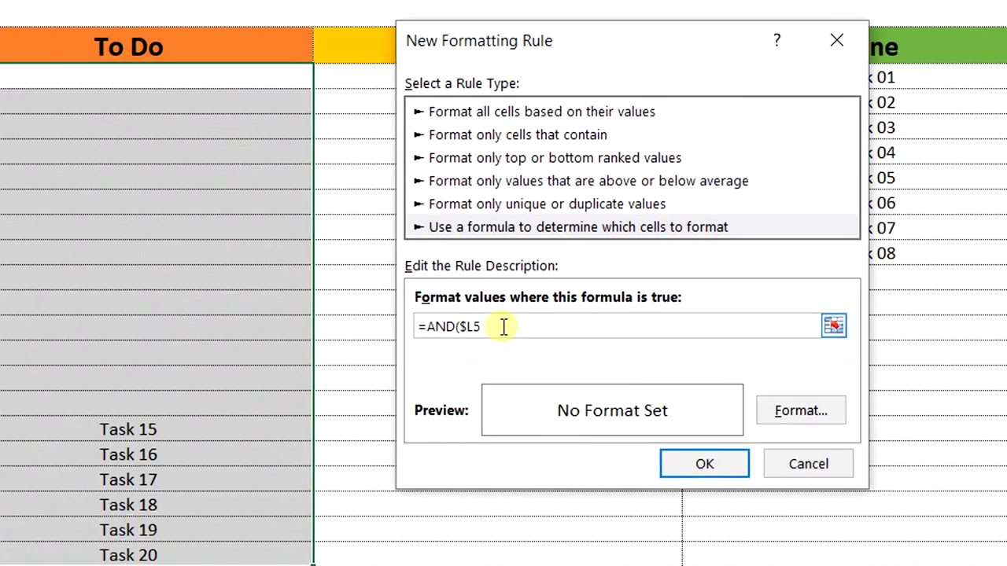
text(<TODAY(),)
click(219, 76)
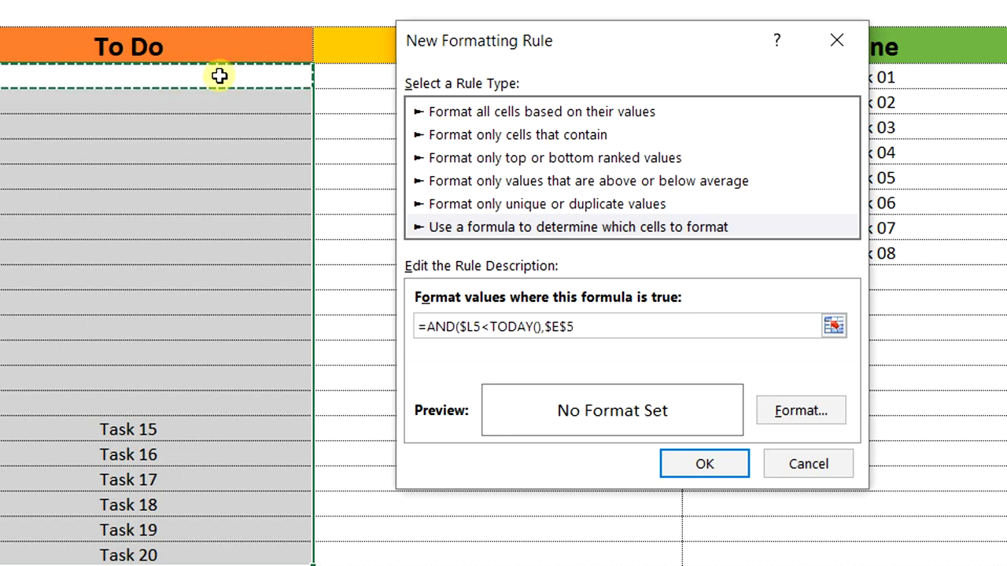
key(F4)
key(F4)
text(<>)
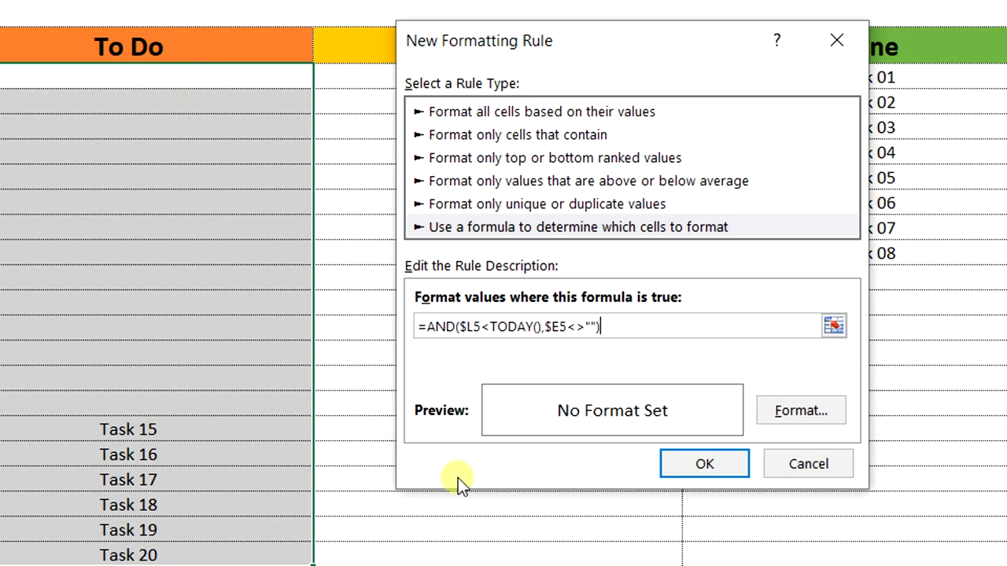
Give the To Do rule a red fill, apply it to the column, and check Task 15's row
click(773, 418)
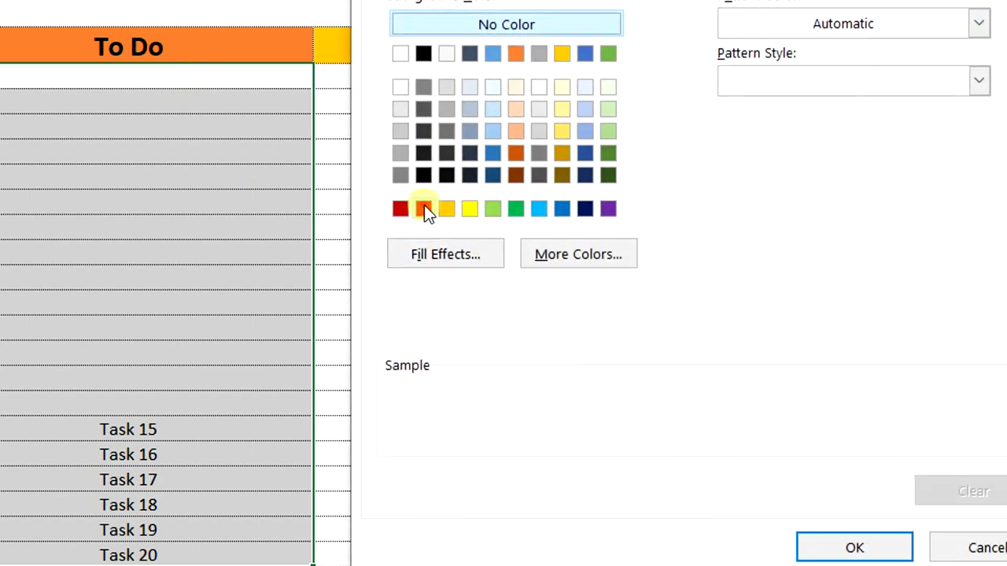
click(424, 209)
click(827, 551)
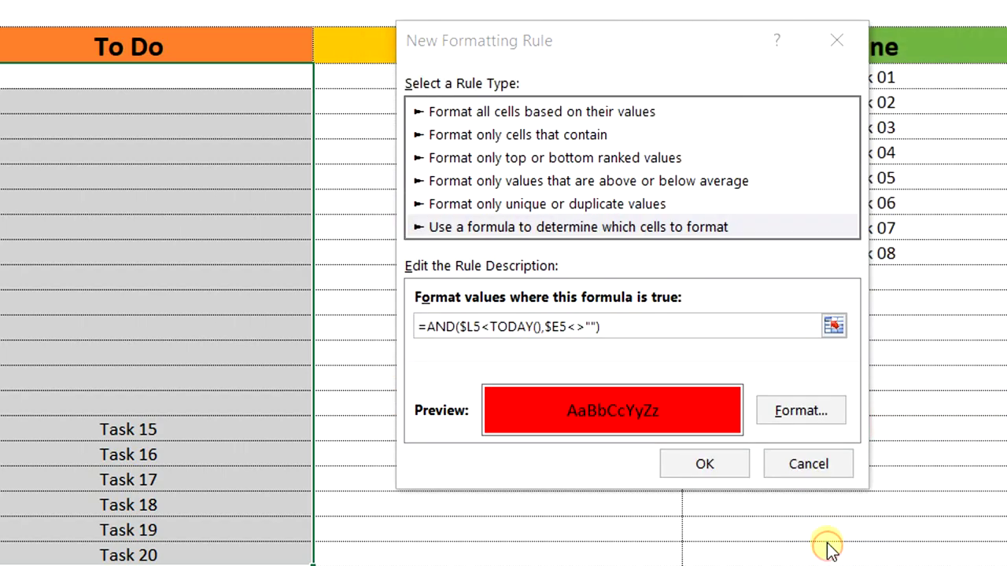
click(706, 463)
click(836, 446)
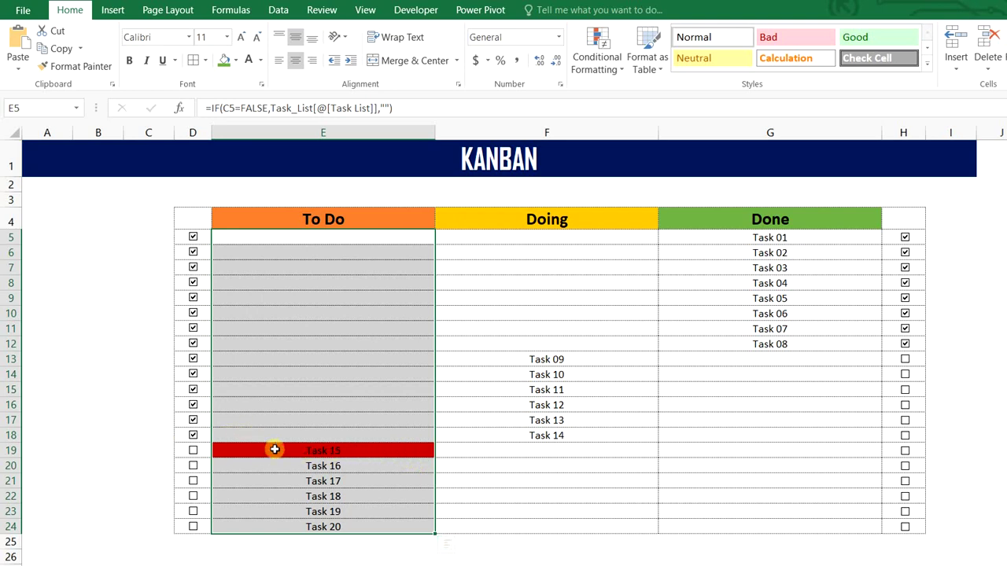
click(274, 449)
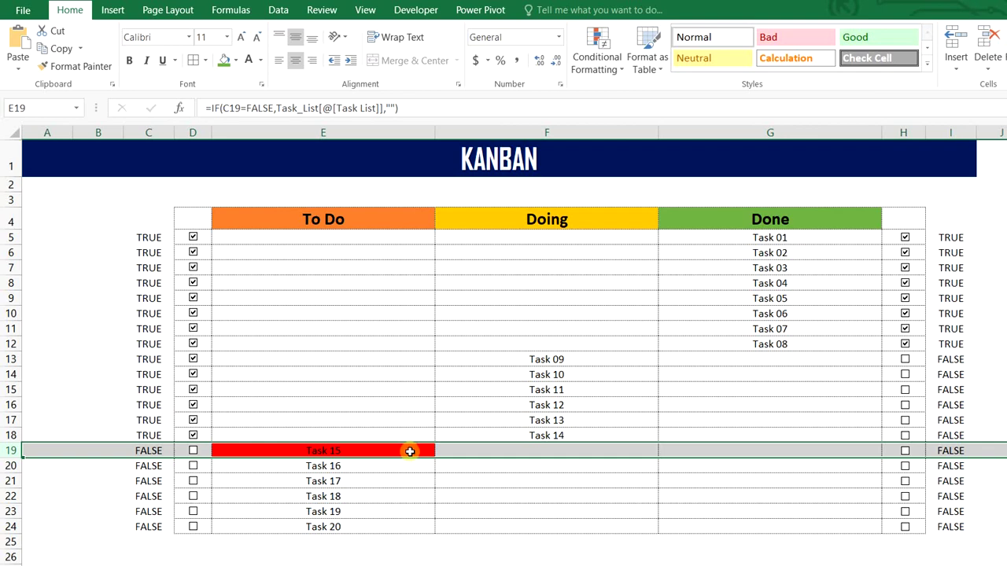
click(356, 450)
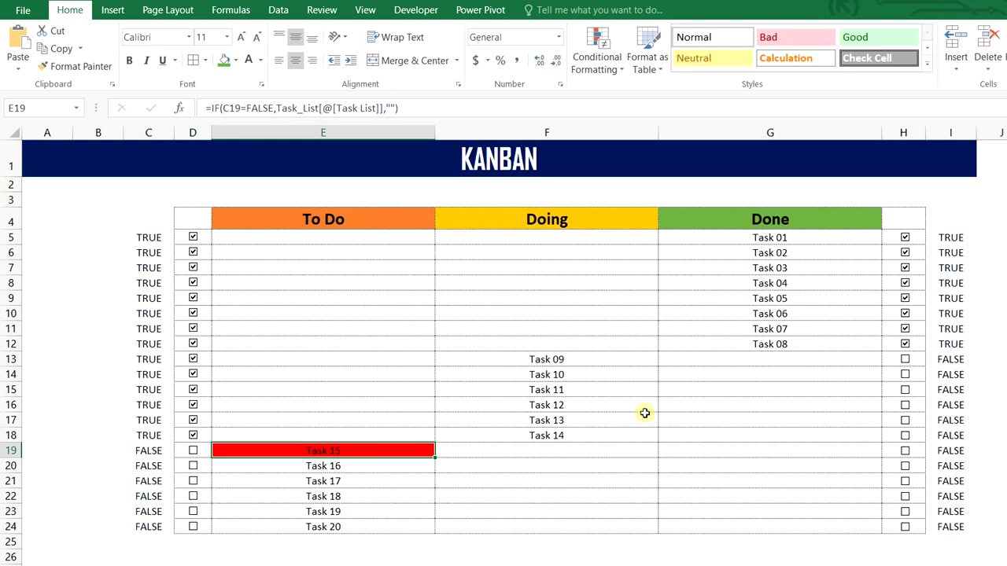
Create a formula-based conditional formatting rule for the Done cells G5:G24
drag(795, 236, 796, 527)
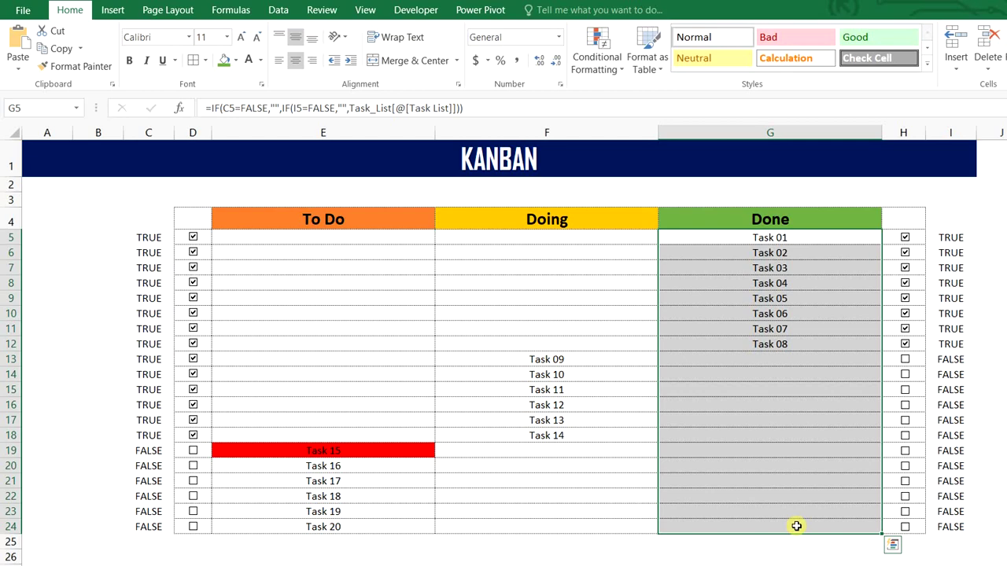
key(alt+o)
key(d)
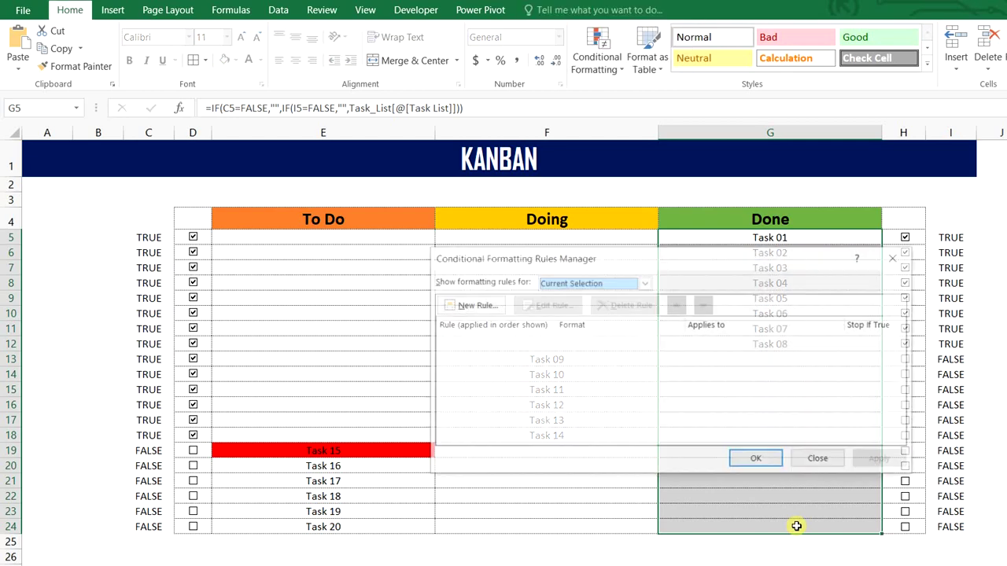
drag(608, 257, 671, 254)
click(527, 303)
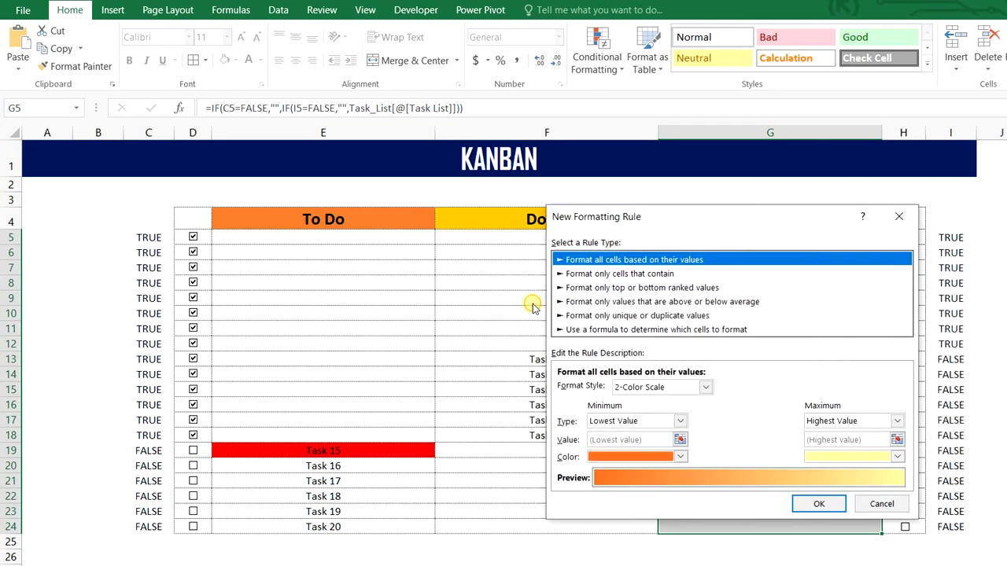
click(583, 330)
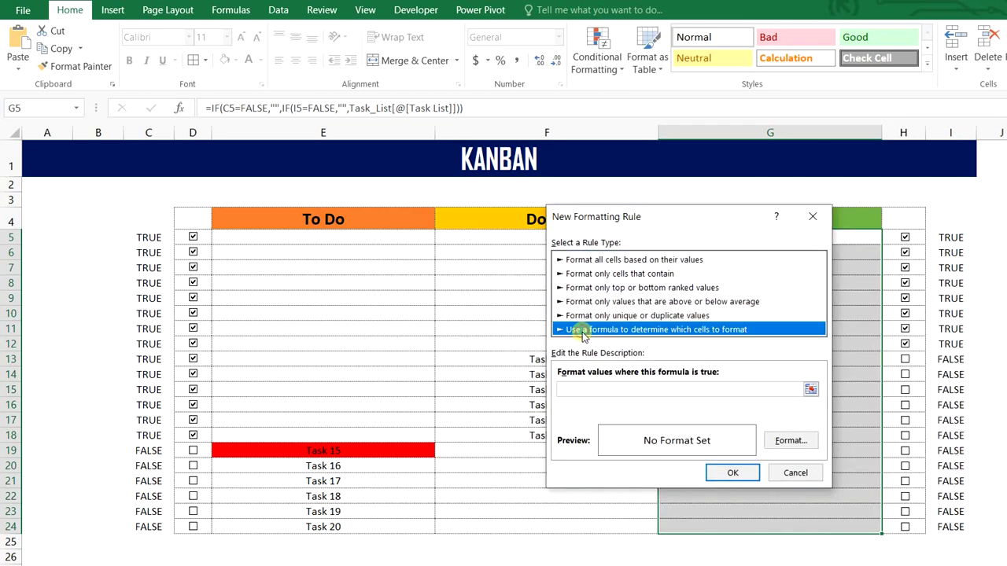
Enter =AND($M5<TODAY(),$G5="") as the Done rule's formula, referencing the End Date column and G5
click(606, 385)
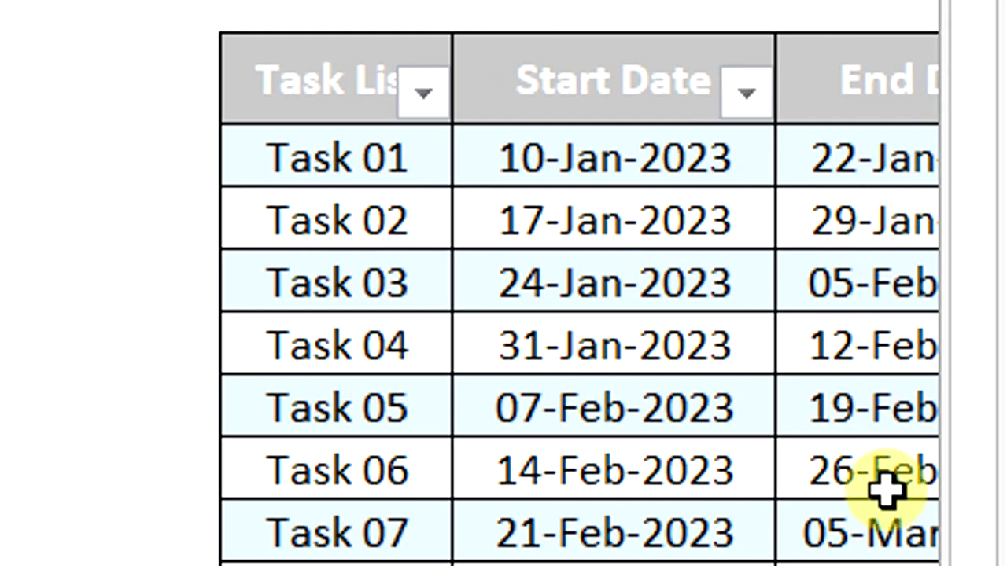
click(865, 181)
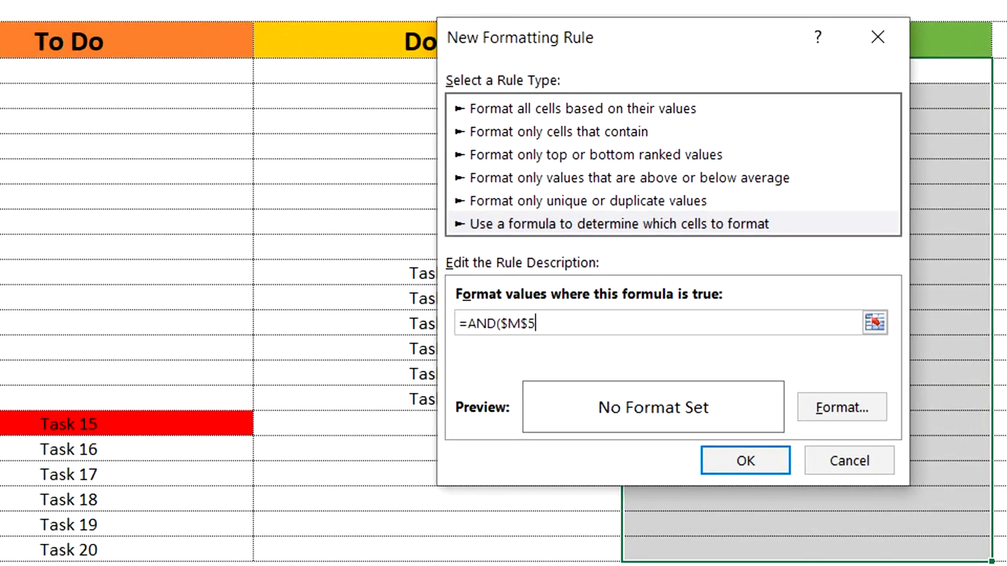
key(F4)
key(F4)
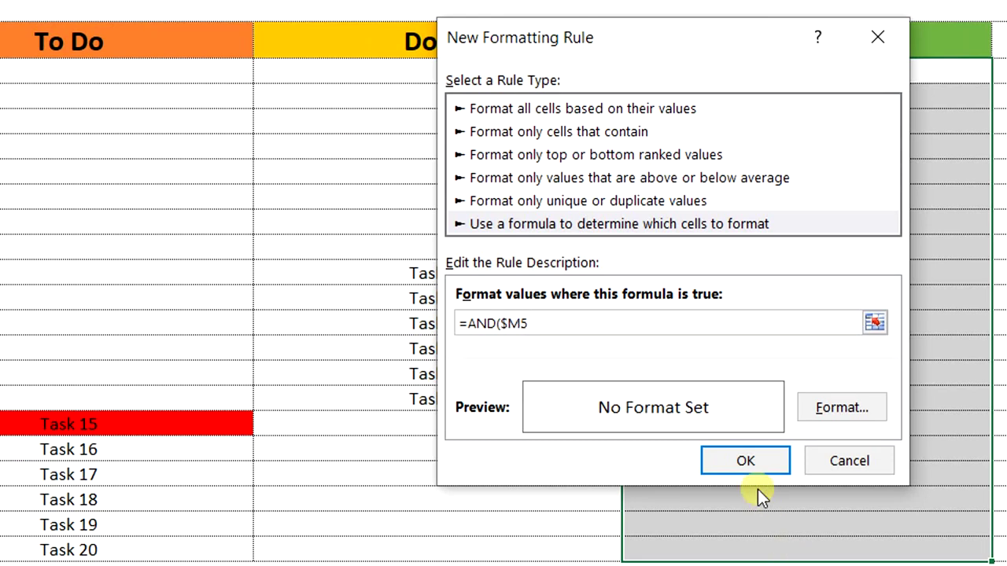
text(<TODAY(),)
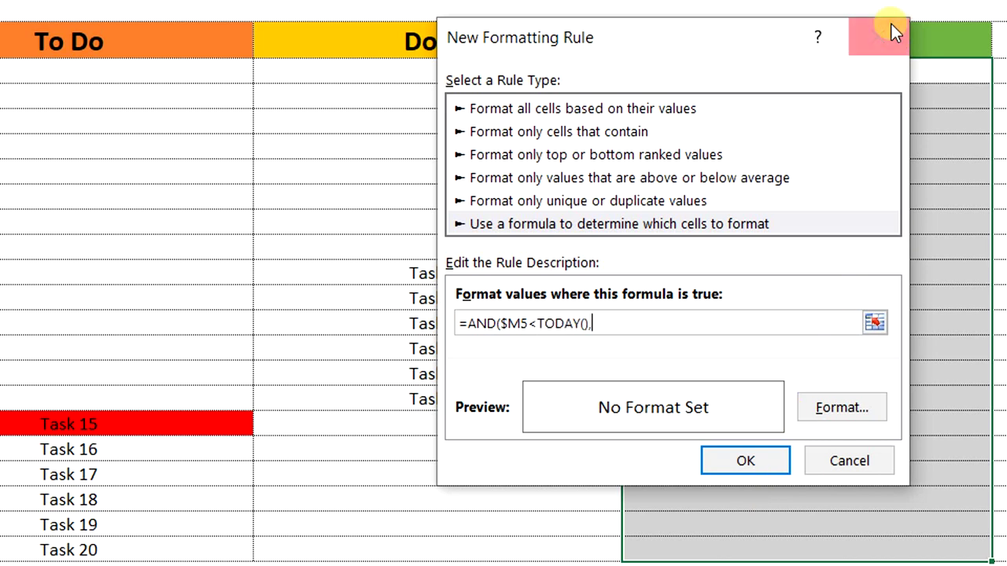
drag(739, 37, 415, 87)
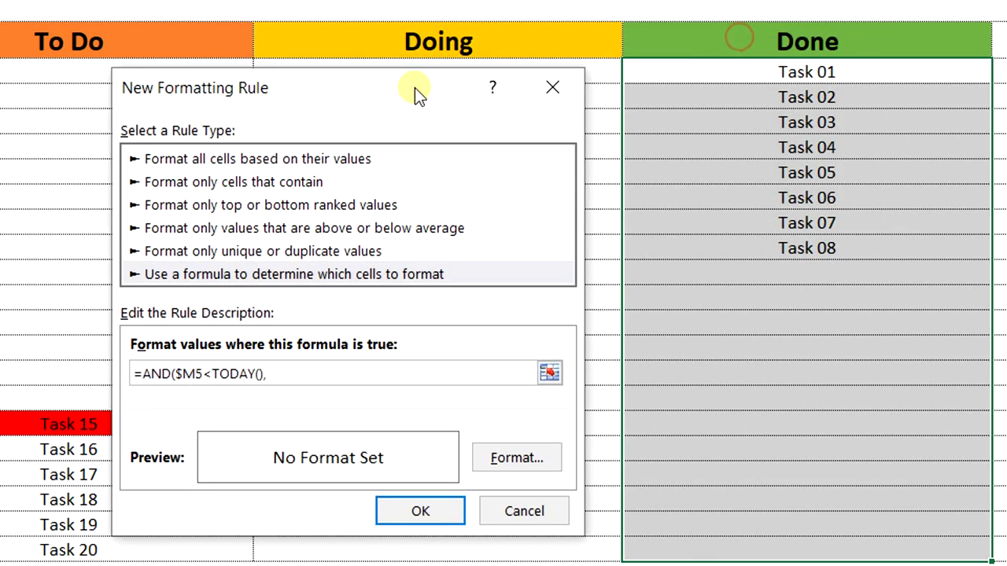
text(,)
click(788, 72)
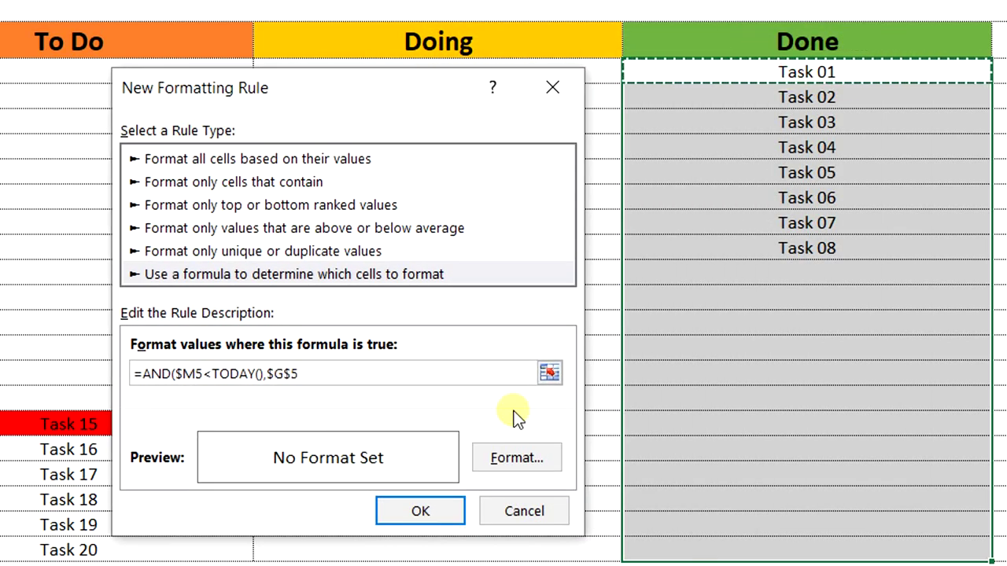
key(F4)
key(F4)
text(="")
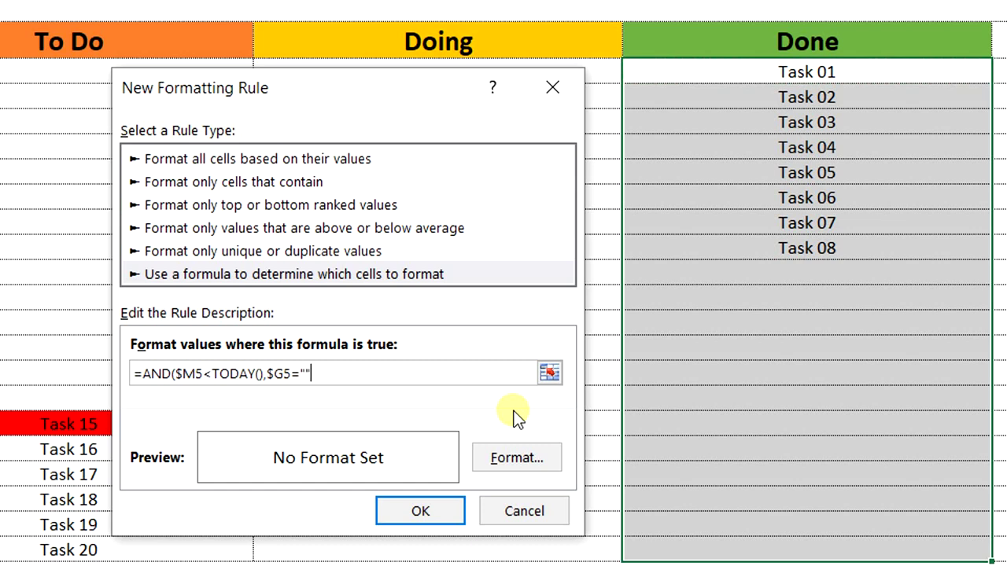
Set the Done rule's format to a red fill and apply the rule to the column
click(499, 460)
click(466, 207)
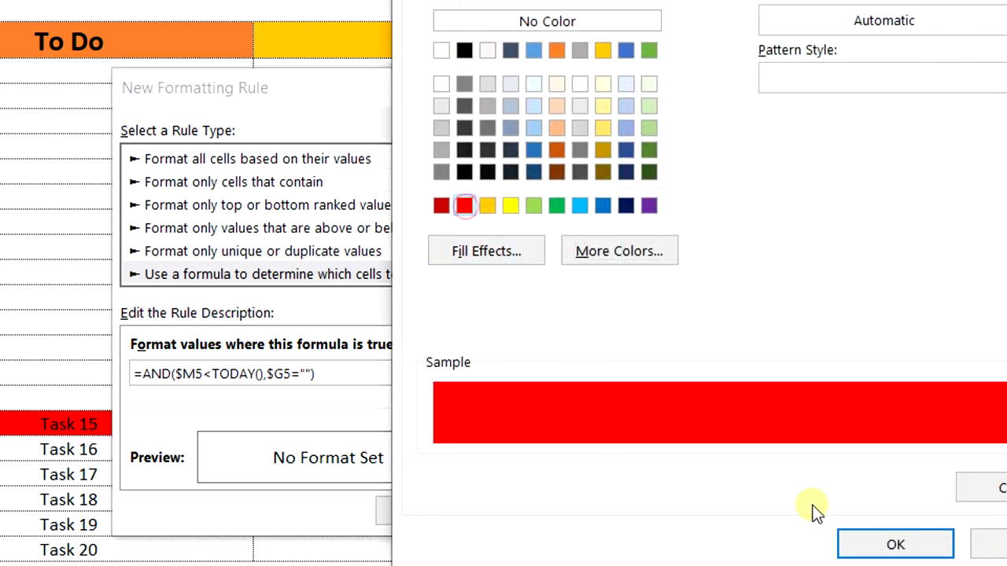
click(865, 532)
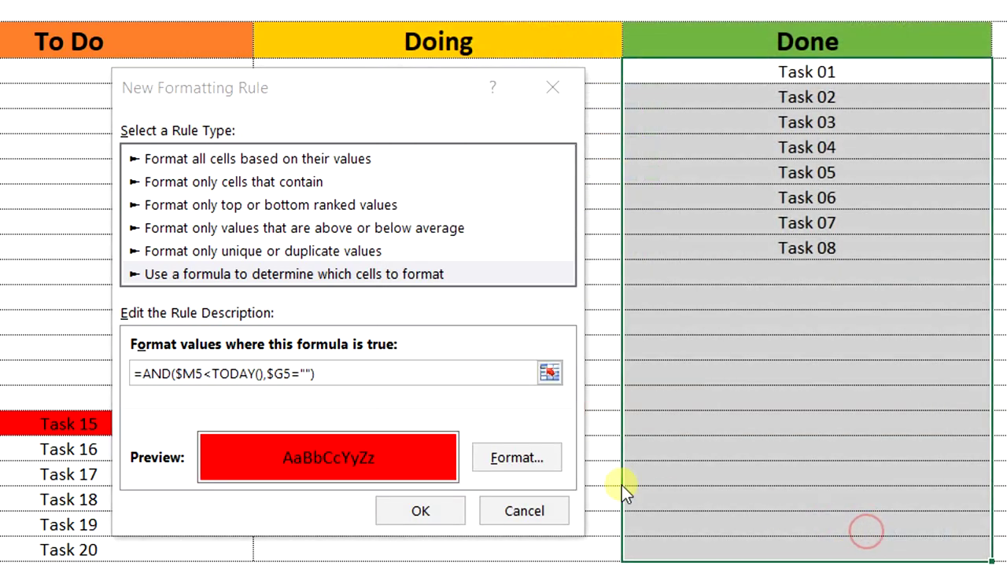
click(417, 511)
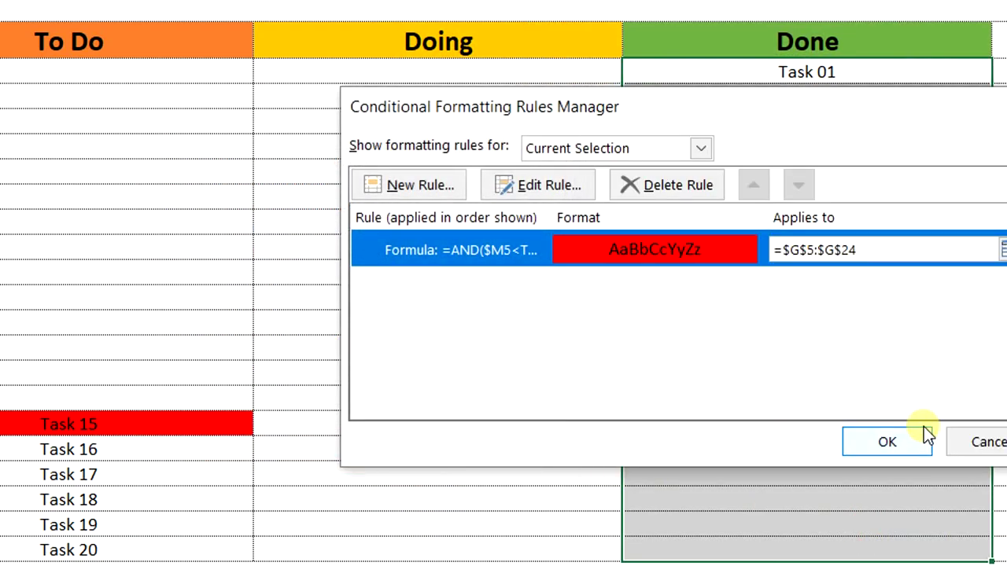
click(920, 441)
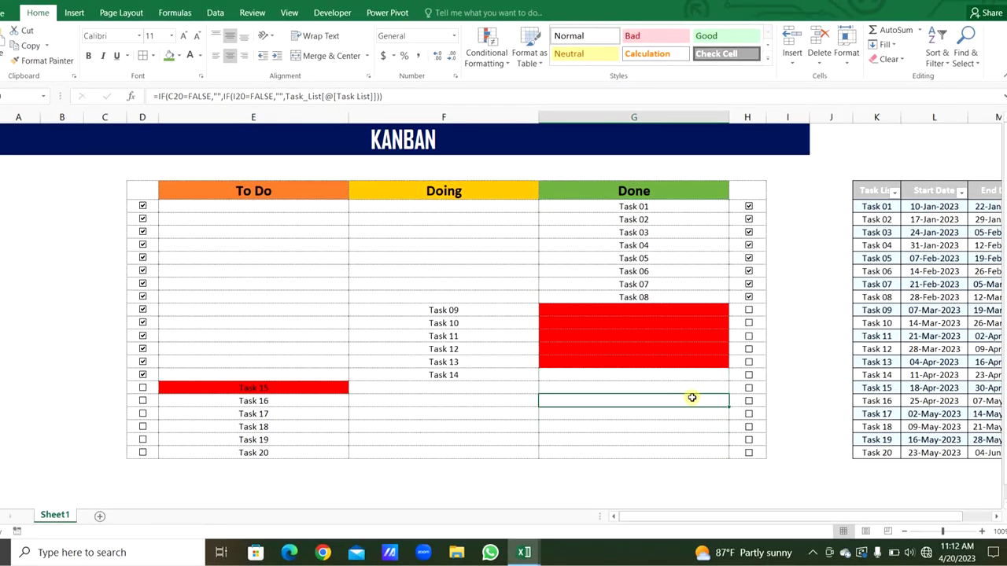
Examine the Done cells G13:G17 and compare Task 09's row with its dates in the task list
click(683, 310)
drag(683, 310, 692, 361)
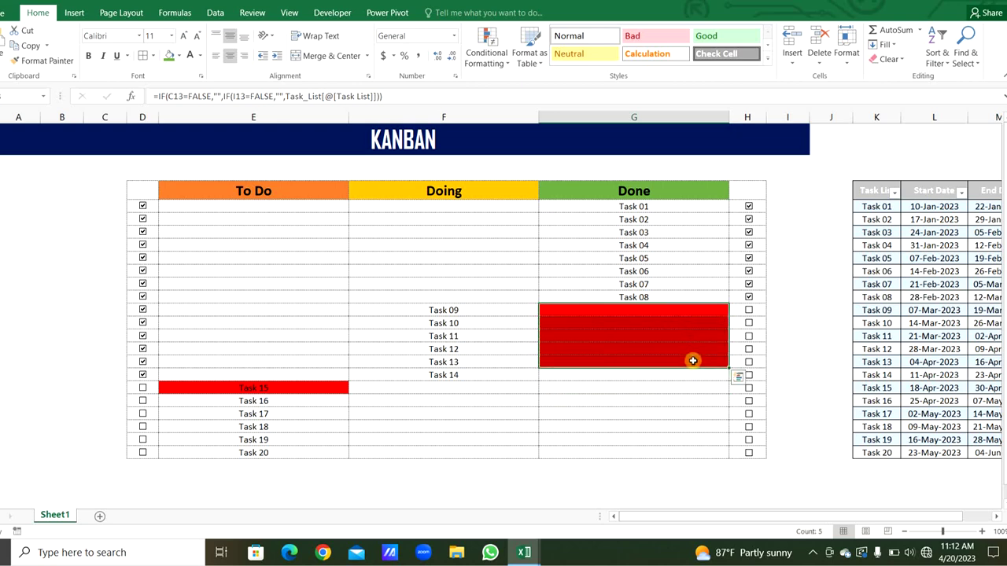
click(969, 309)
key(ctrl+shift+Left)
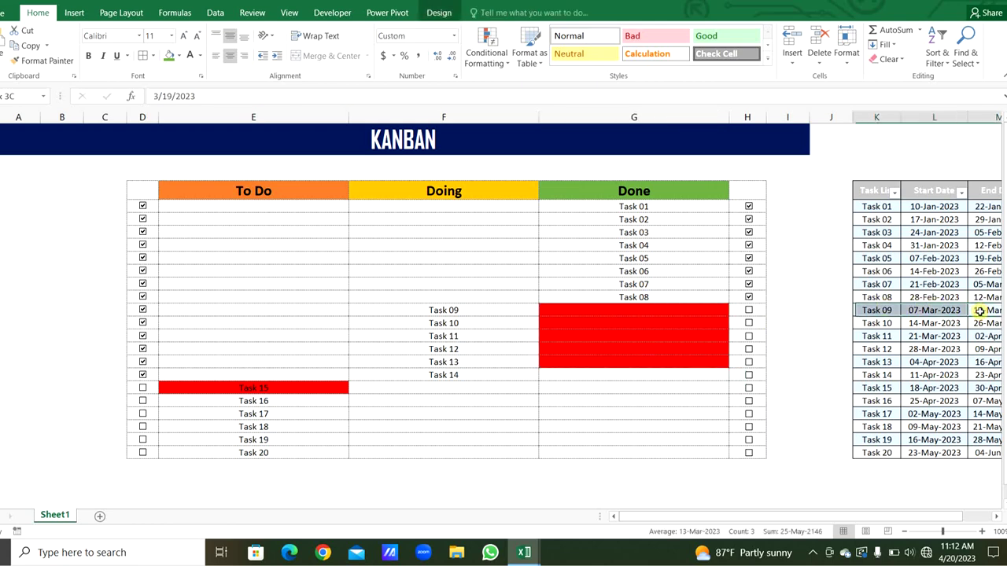
key(shift+space)
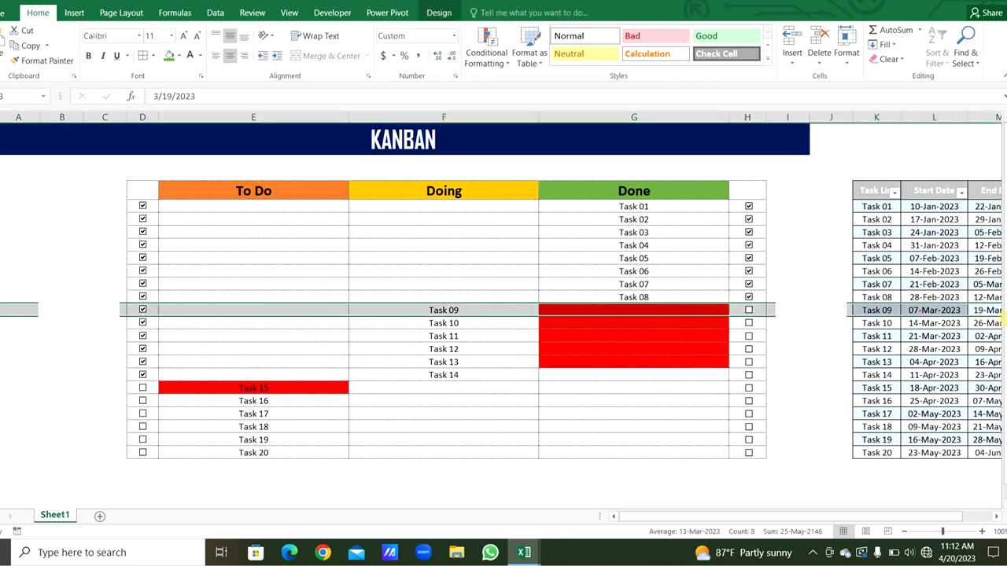
mouse_move(932, 517)
mouse_down()
mouse_move(993, 517)
mouse_move(931, 530)
mouse_up()
click(709, 311)
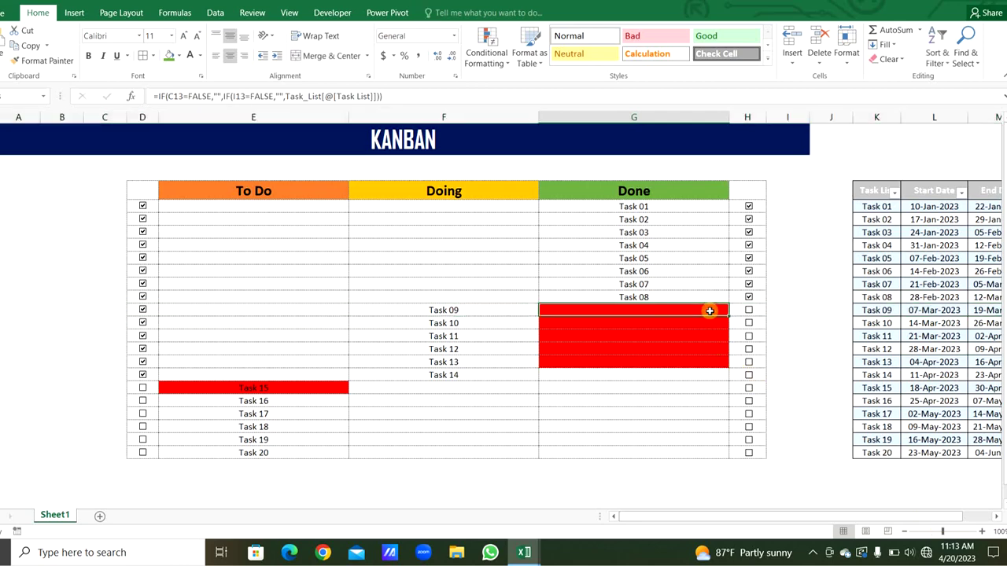
click(751, 489)
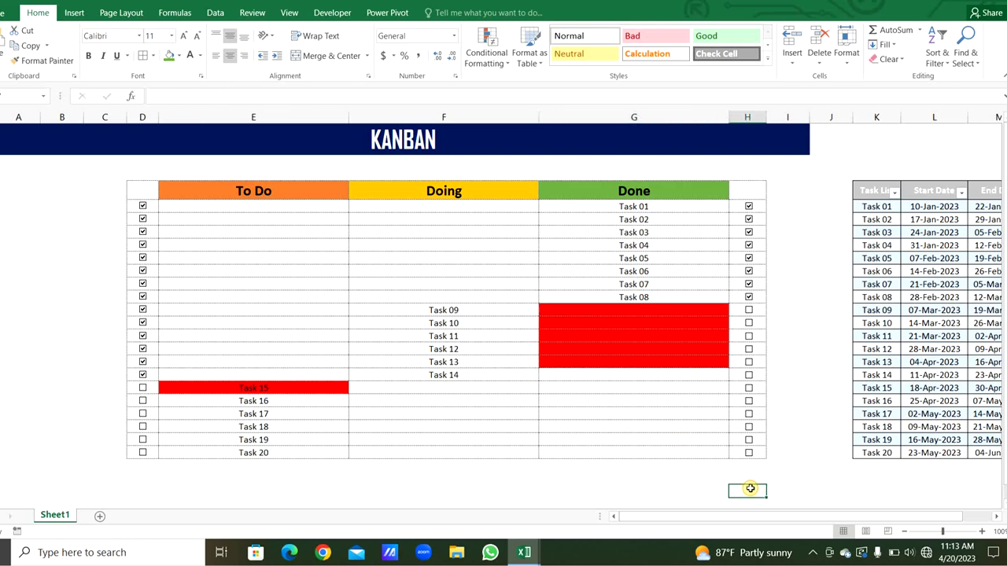